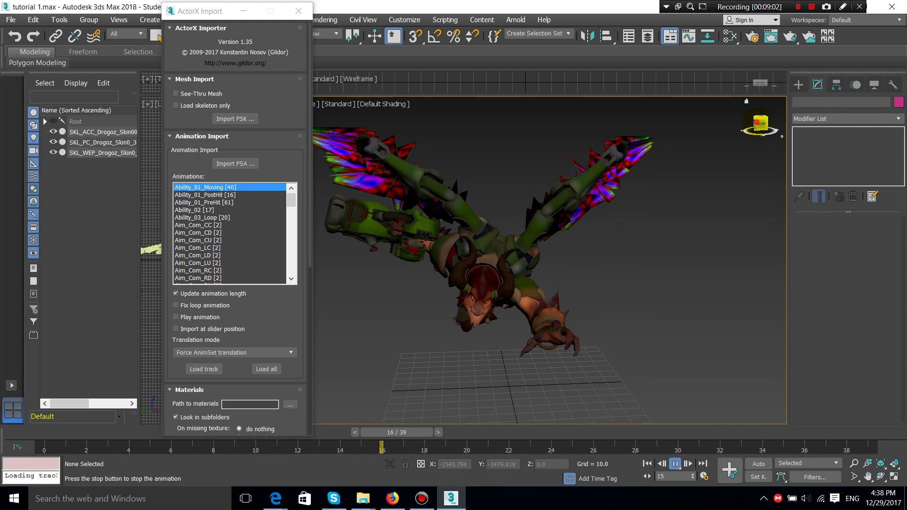
# Orbit the Perspective view around the Drogoz model playing the Fire animation.
pyautogui.moveTo(762, 125); pyautogui.dragTo(703, 125)
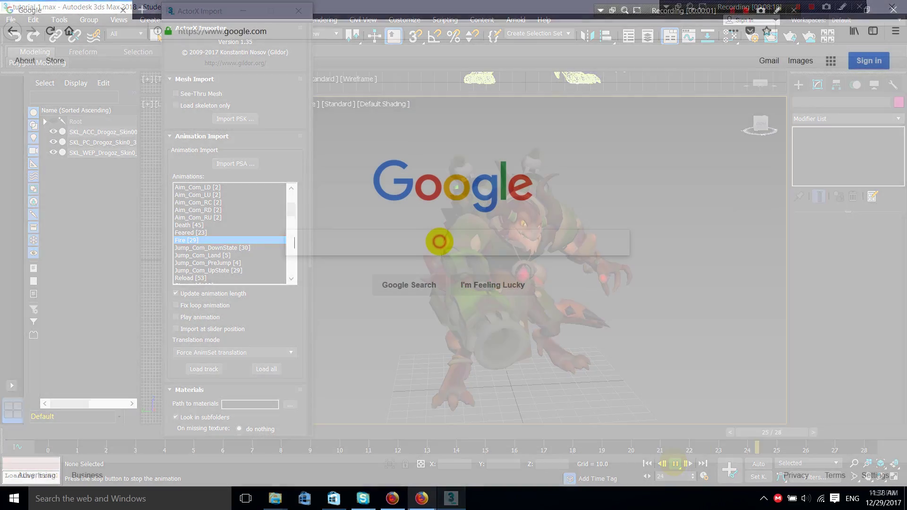
# Search Google for 'gildors umodel viewer' and open the 'UE Viewer | Gildor's Homepage' result.
pyautogui.write('gildors umodel viewer')
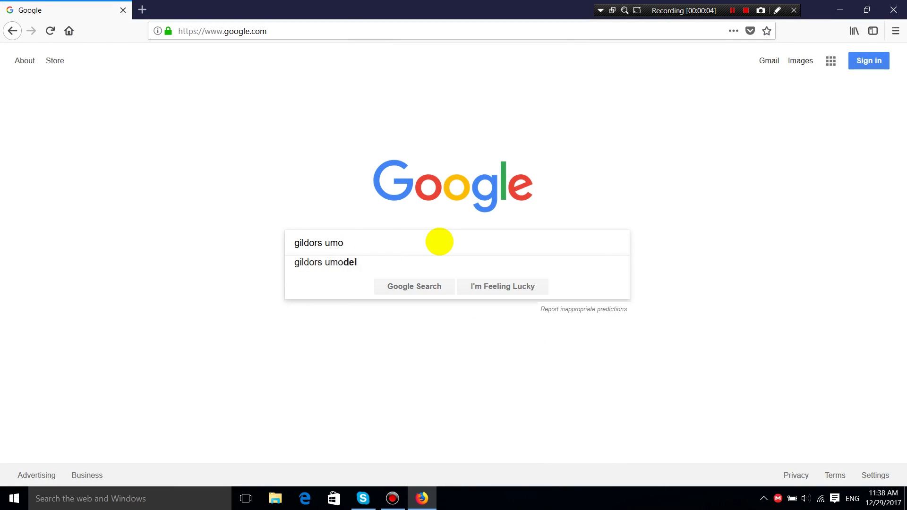
pyautogui.press('Return')
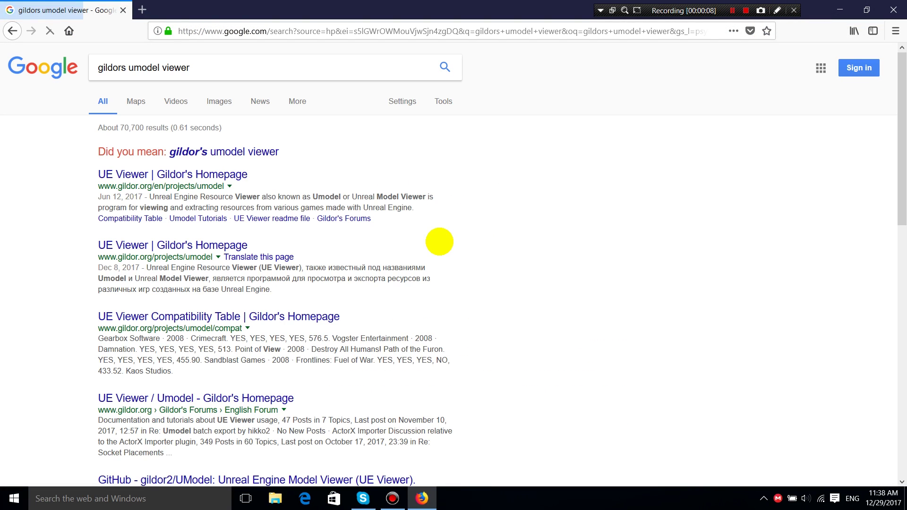
pyautogui.click(192, 175)
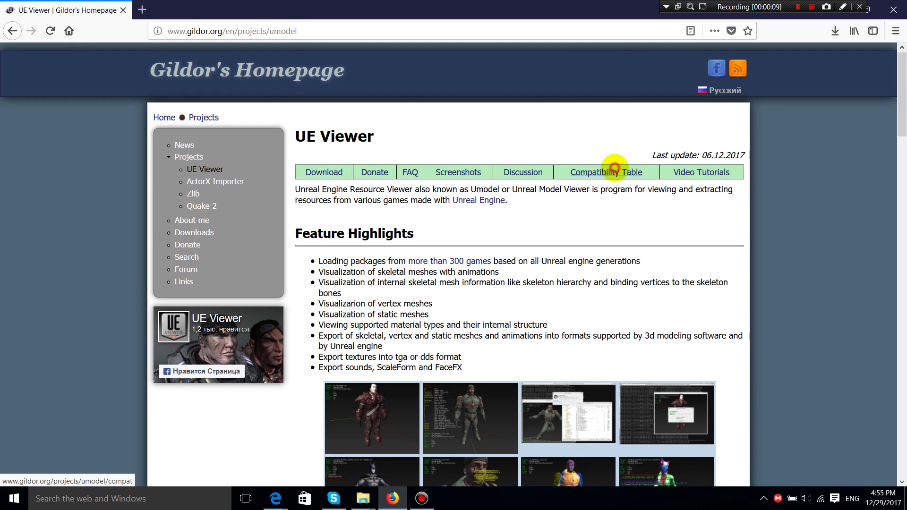
pyautogui.click(615, 169)
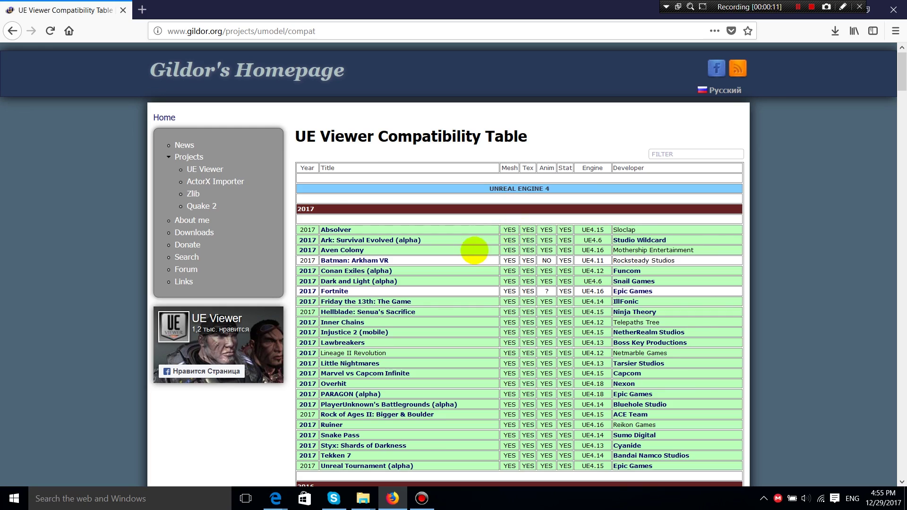
pyautogui.scroll(-10, 462, 258)
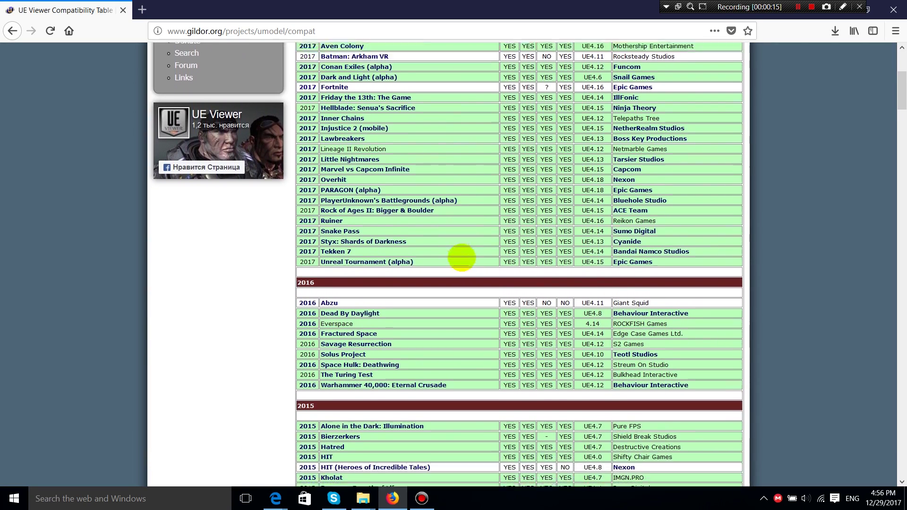
pyautogui.scroll(-12, 462, 258)
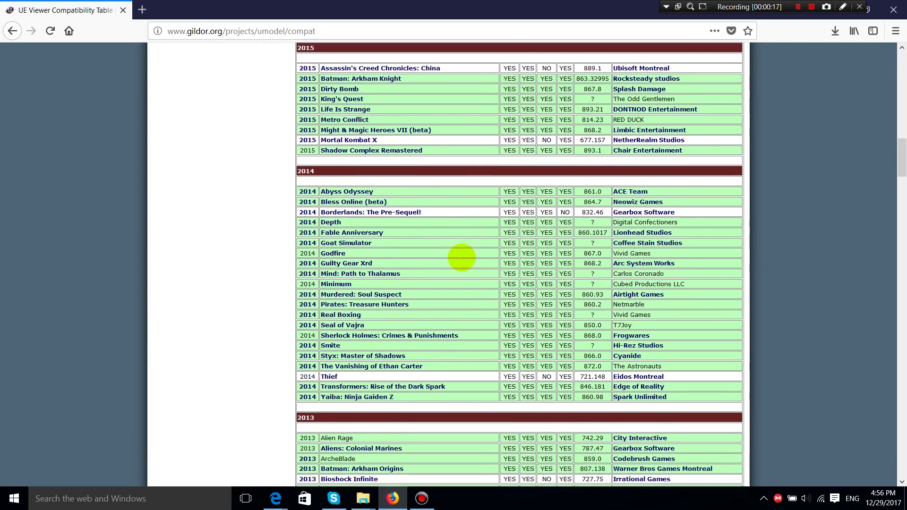
pyautogui.scroll(-12, 462, 257)
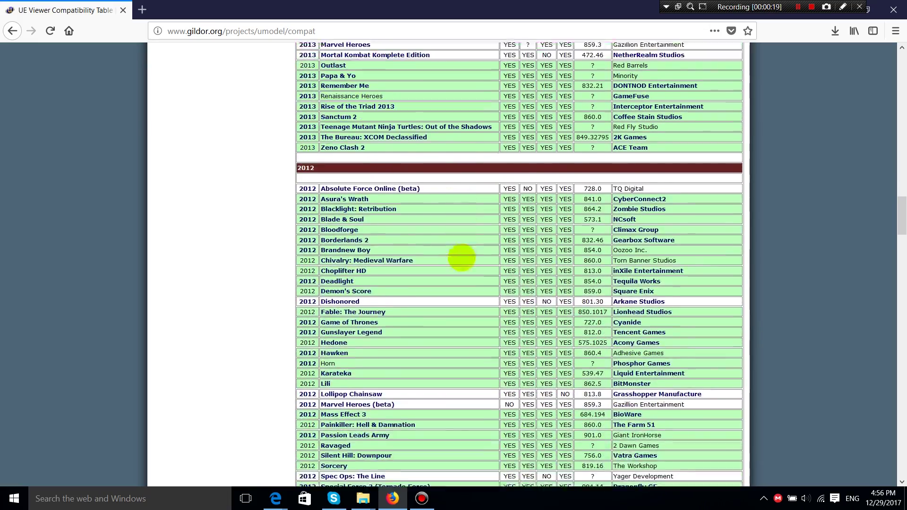
pyautogui.scroll(-12, 461, 258)
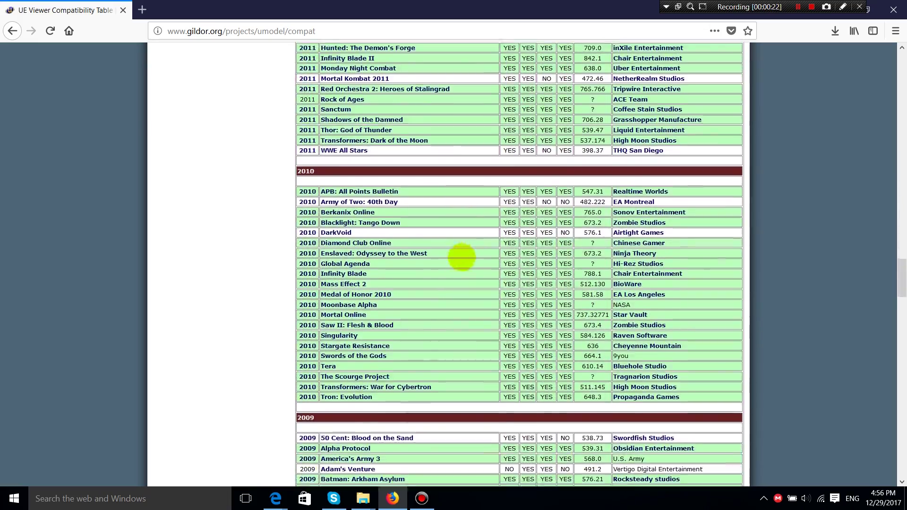
pyautogui.scroll(-5, 461, 258)
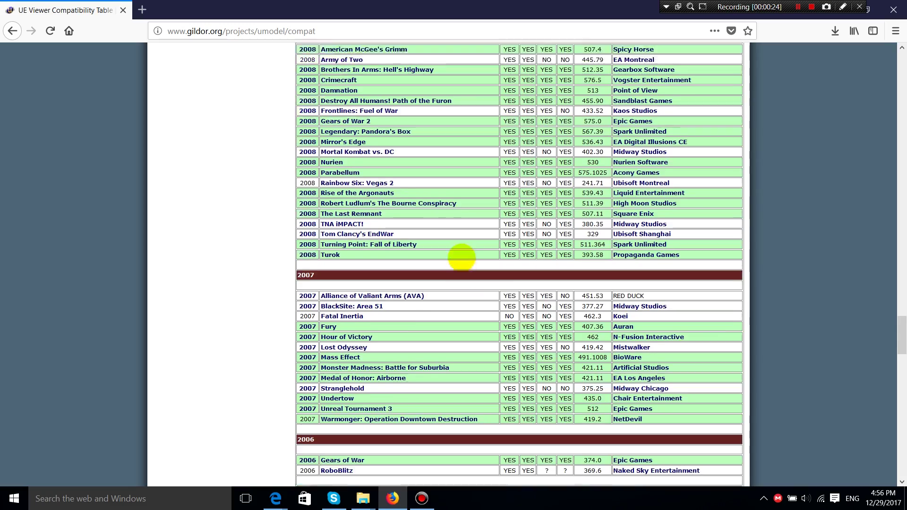
pyautogui.scroll(11, 462, 258)
pyautogui.hotkey('ctrl', 'f')
pyautogui.write('paladins')
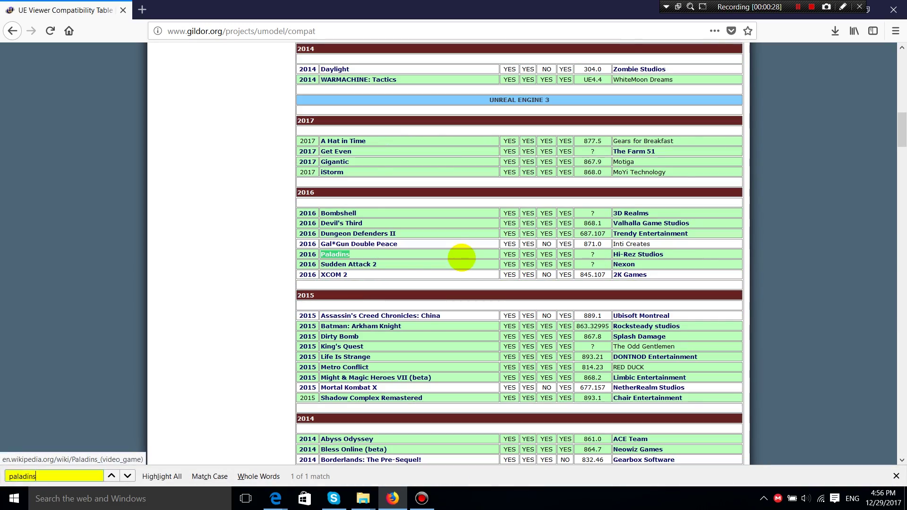
pyautogui.click(361, 256)
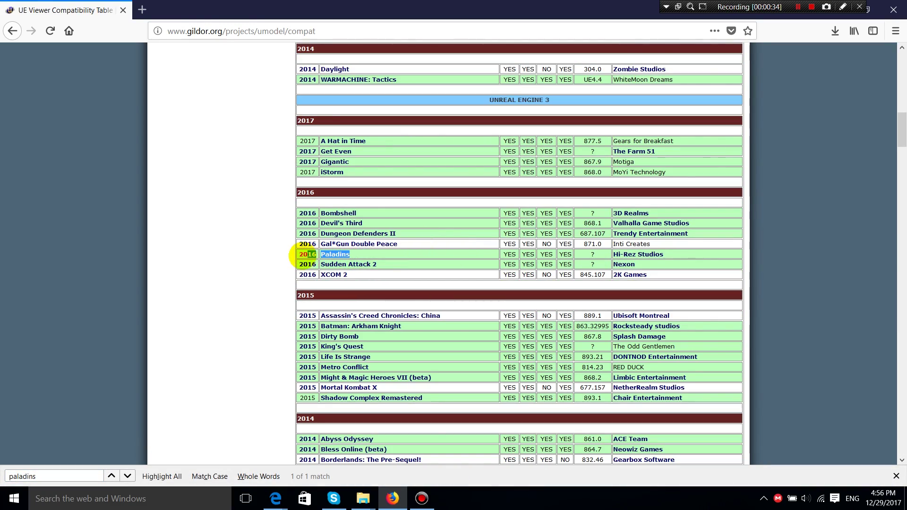
pyautogui.click(336, 254)
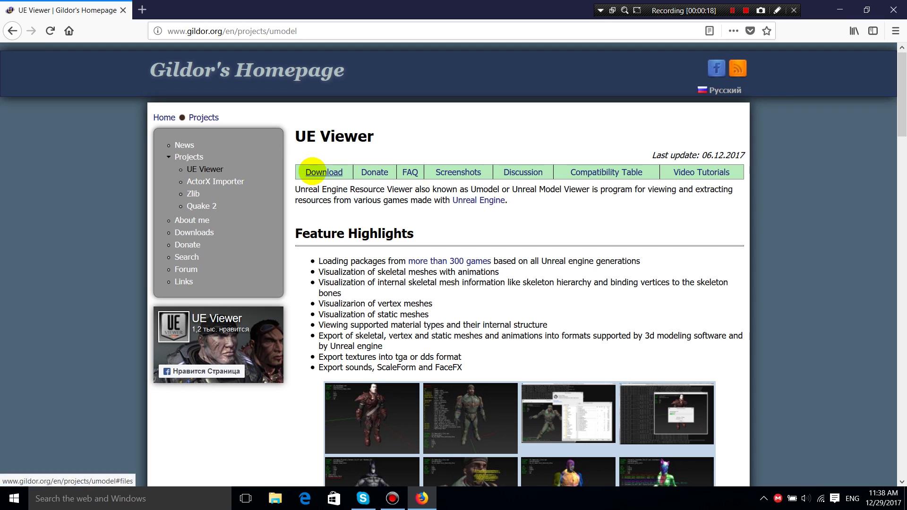
# Save the Win32 UE Viewer zip and show umodel_win32(1).zip in the Downloads folder.
pyautogui.click(325, 172)
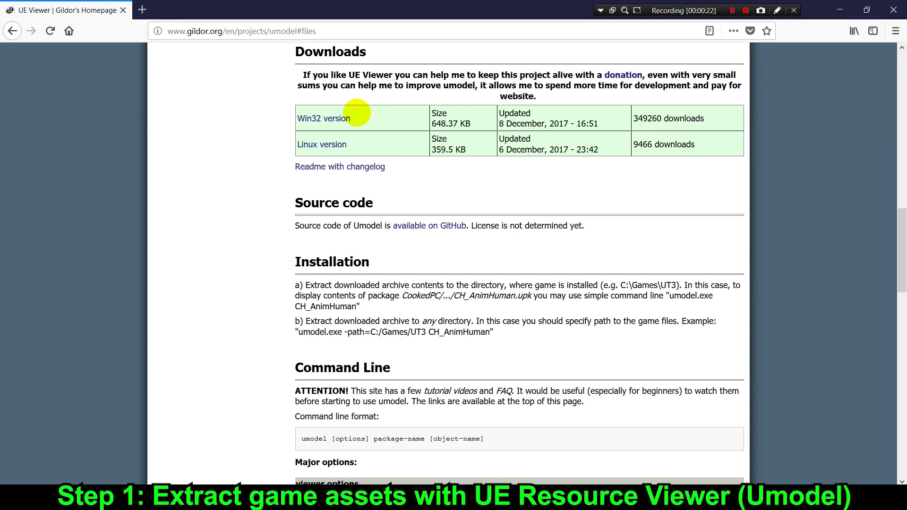
pyautogui.click(313, 118)
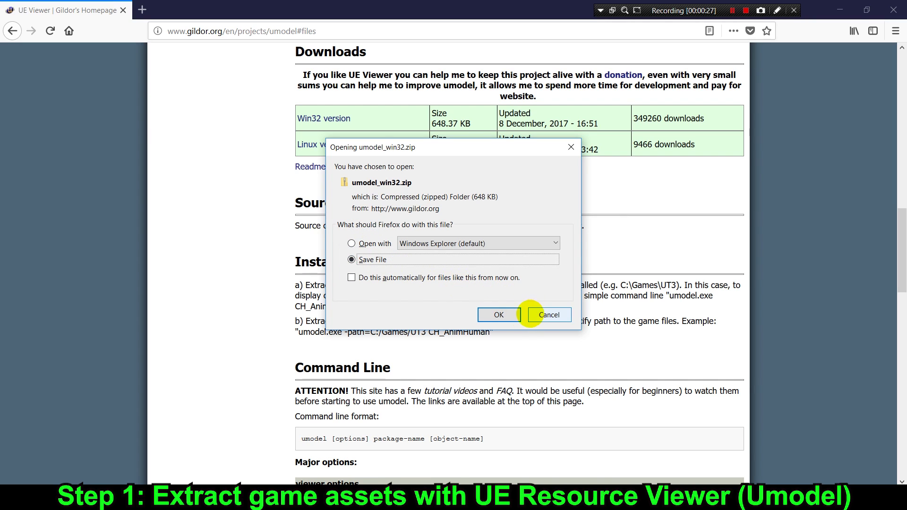
pyautogui.click(509, 314)
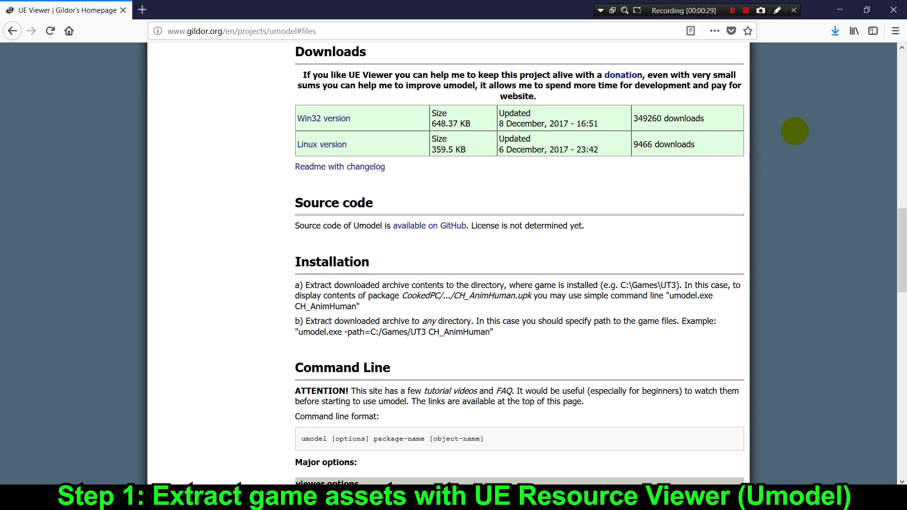
pyautogui.click(834, 30)
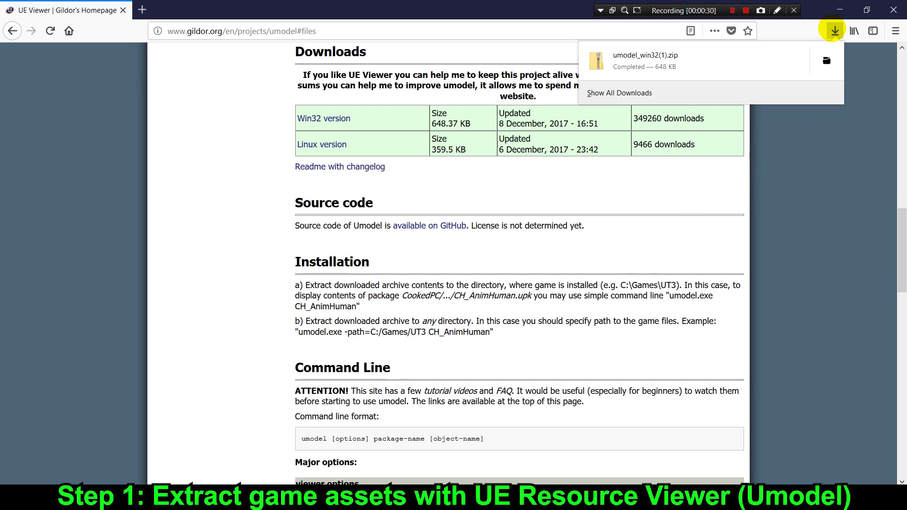
pyautogui.click(826, 60)
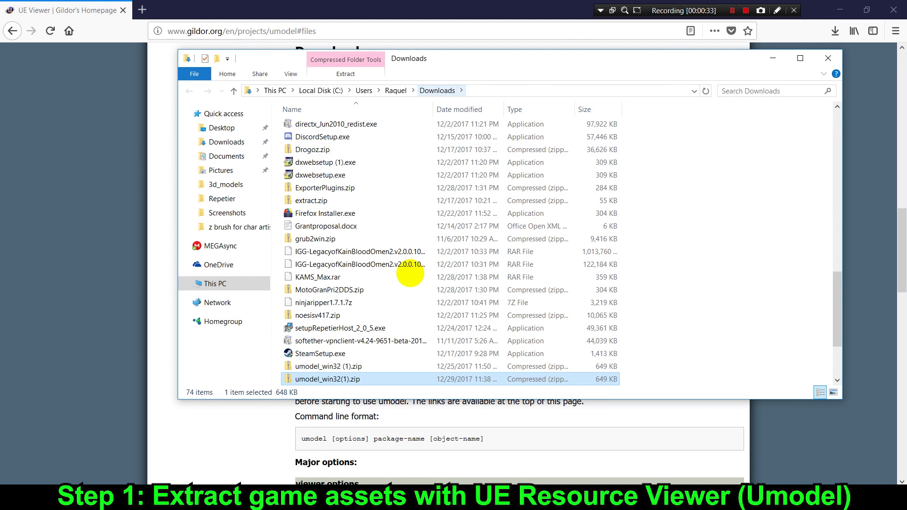
# Move the downloaded umodel zip from Downloads onto the desktop.
pyautogui.rightClick(345, 378)
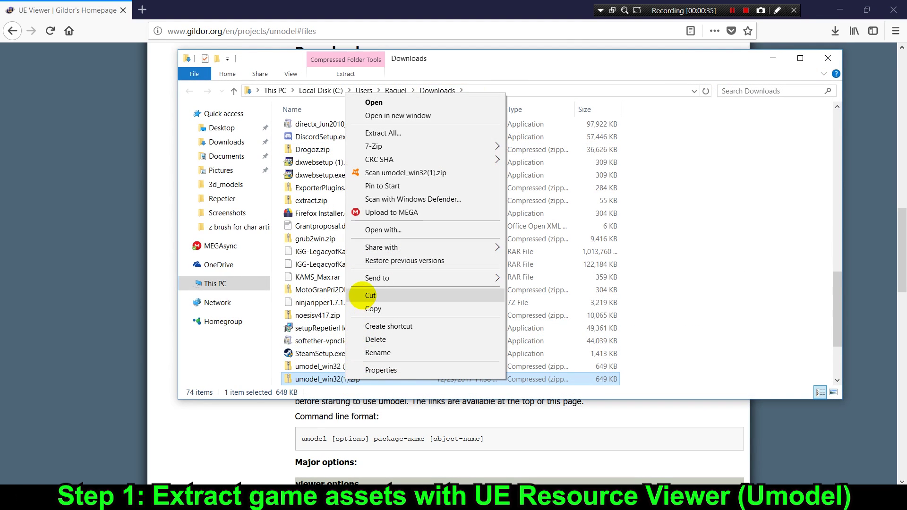
pyautogui.click(366, 295)
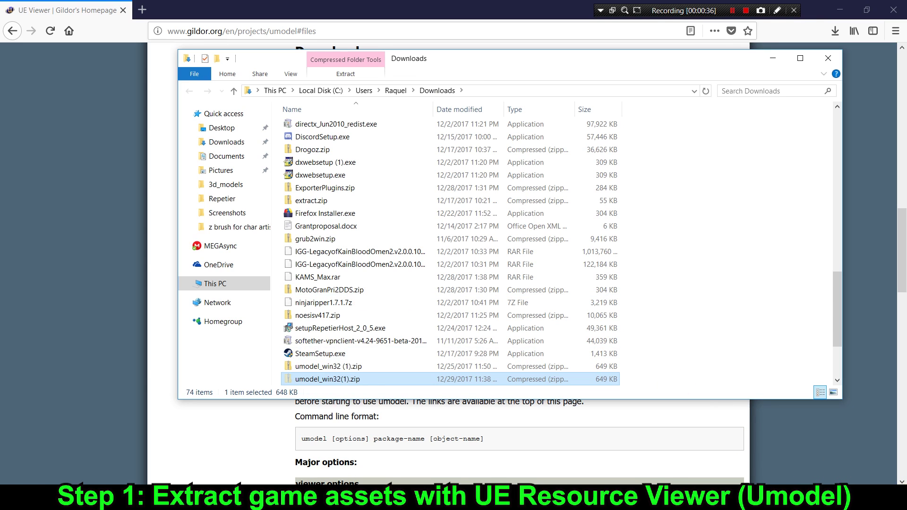
pyautogui.press('super+d')
pyautogui.rightClick(428, 271)
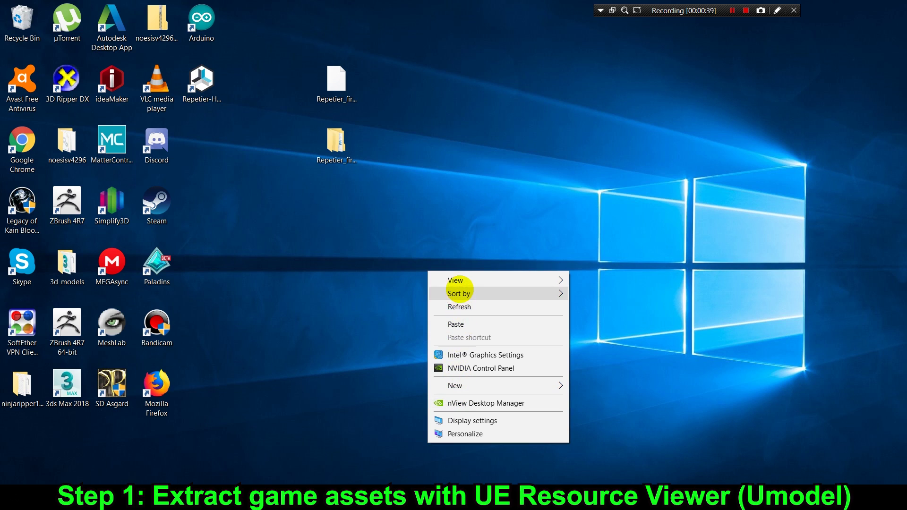
pyautogui.click(457, 324)
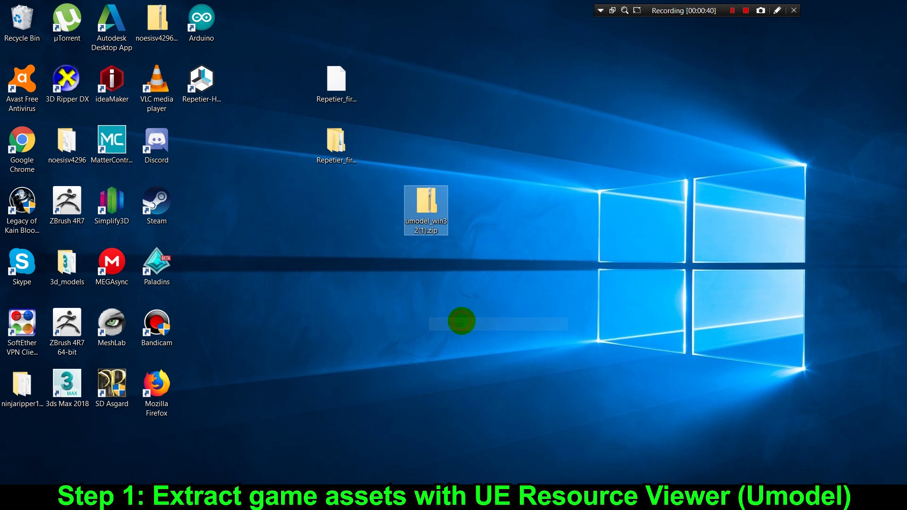
# Extract the zip with 7-Zip to 'umodel_win32(1)\' and launch umodel.exe from it.
pyautogui.rightClick(428, 212)
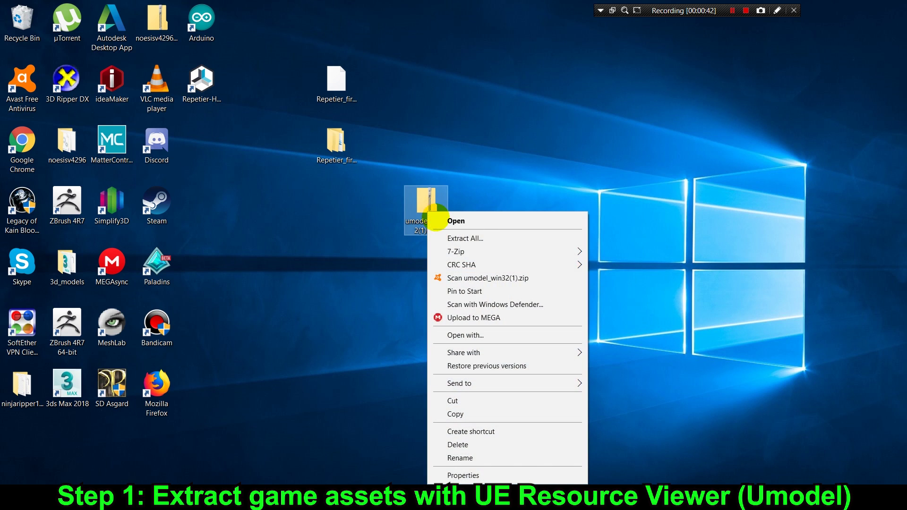
pyautogui.moveTo(456, 251)
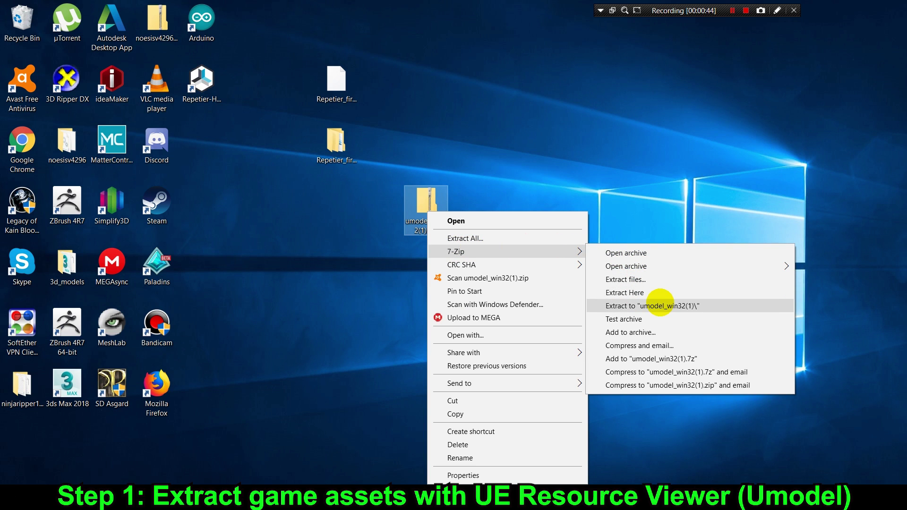
pyautogui.click(660, 306)
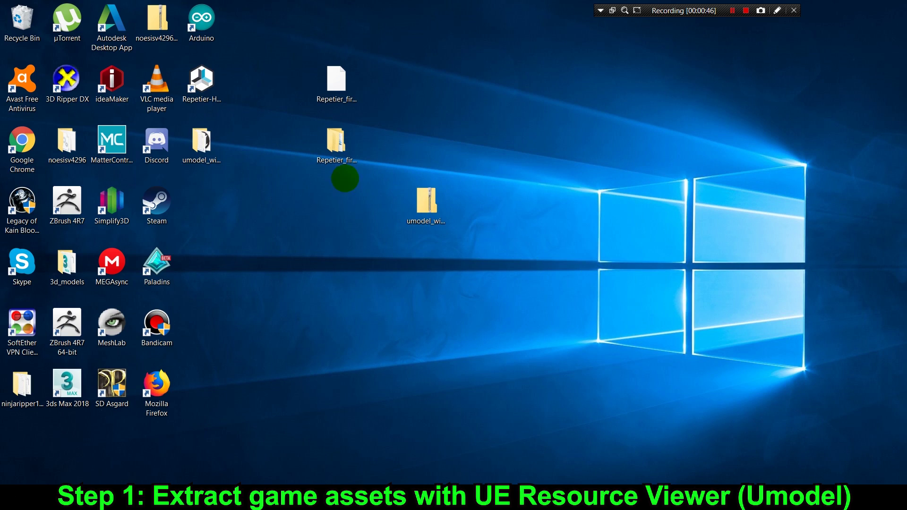
pyautogui.click(200, 144)
pyautogui.moveTo(200, 144); pyautogui.dragTo(426, 266)
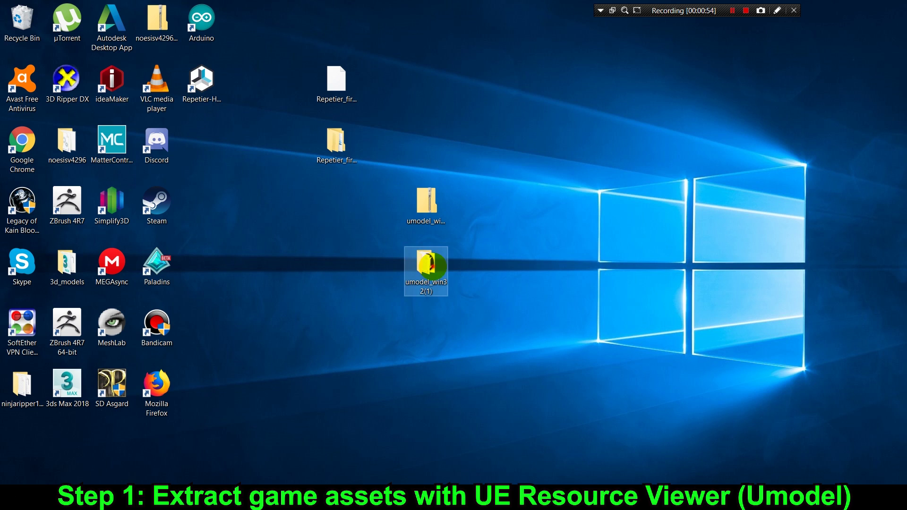
pyautogui.doubleClick(426, 266)
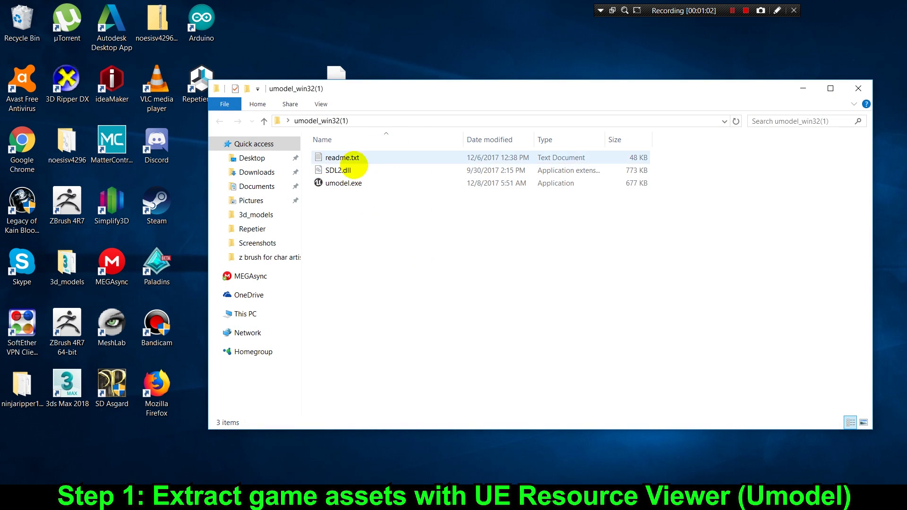
pyautogui.doubleClick(347, 183)
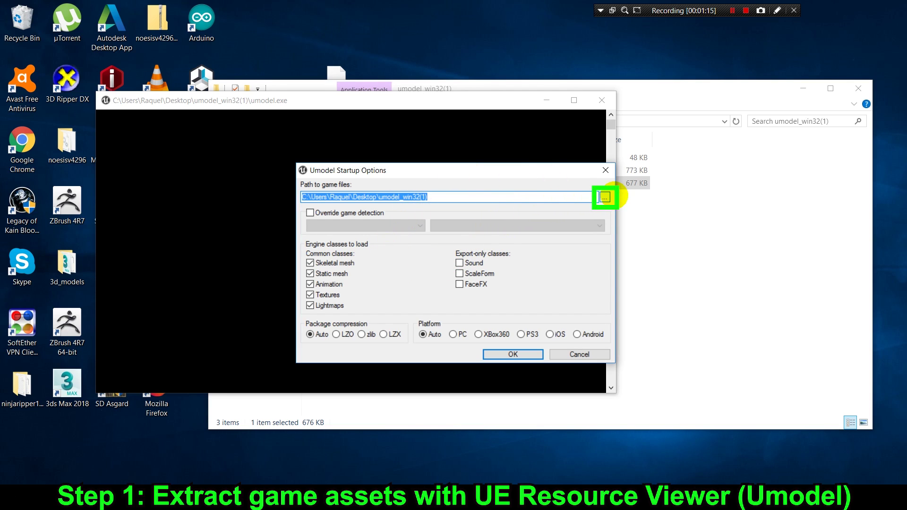
# Browse for the game files folder down to Local Disk (C:) > Program Files (x86).
pyautogui.click(605, 197)
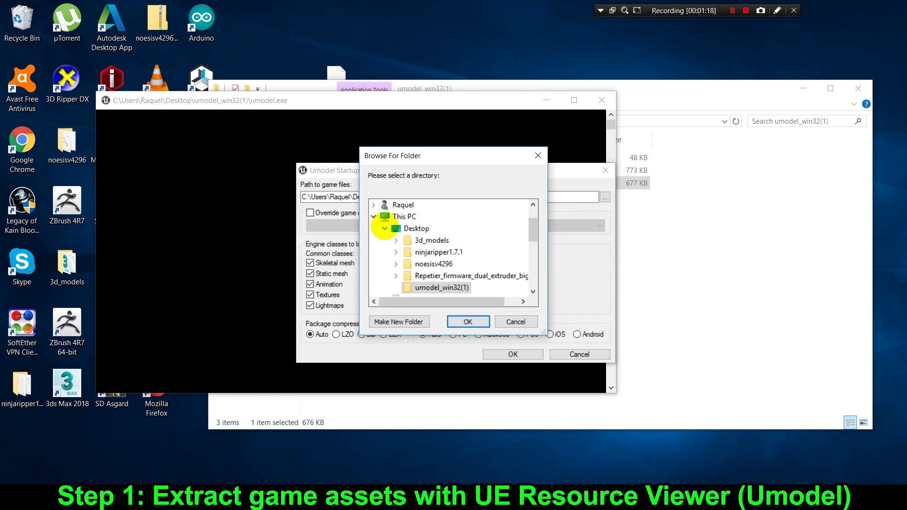
pyautogui.click(374, 217)
pyautogui.click(373, 217)
pyautogui.click(405, 217)
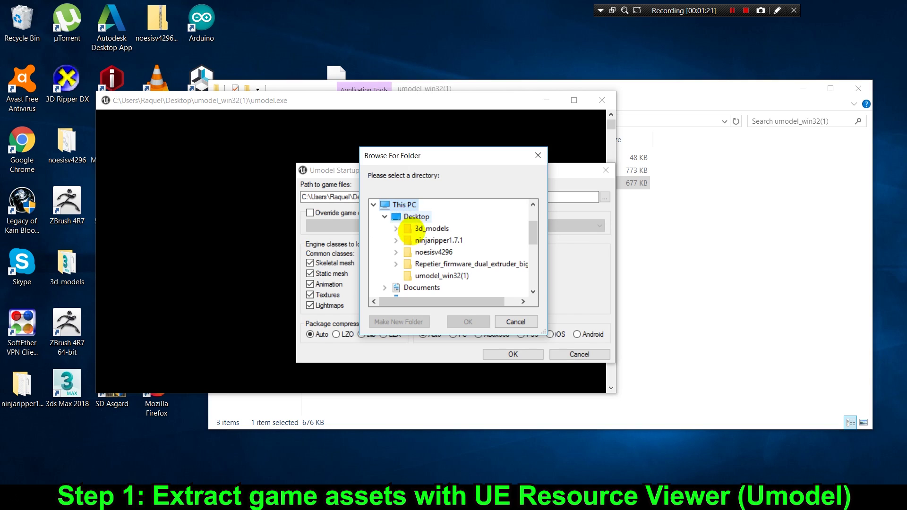
pyautogui.scroll(-3, 400, 272)
pyautogui.doubleClick(419, 254)
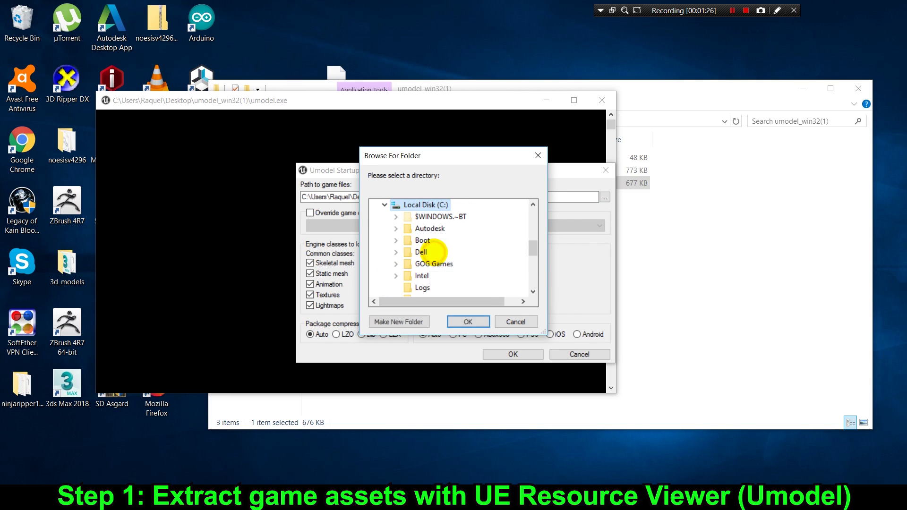
pyautogui.scroll(-2, 430, 258)
pyautogui.doubleClick(428, 263)
# Pick Steam\steamapps\common\Paladins as the game files folder.
pyautogui.scroll(-3, 427, 264)
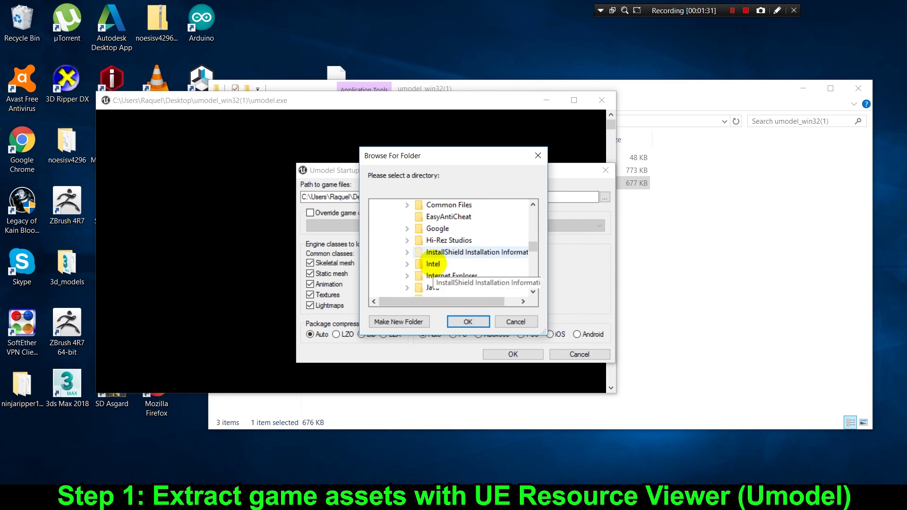
pyautogui.scroll(-5, 433, 264)
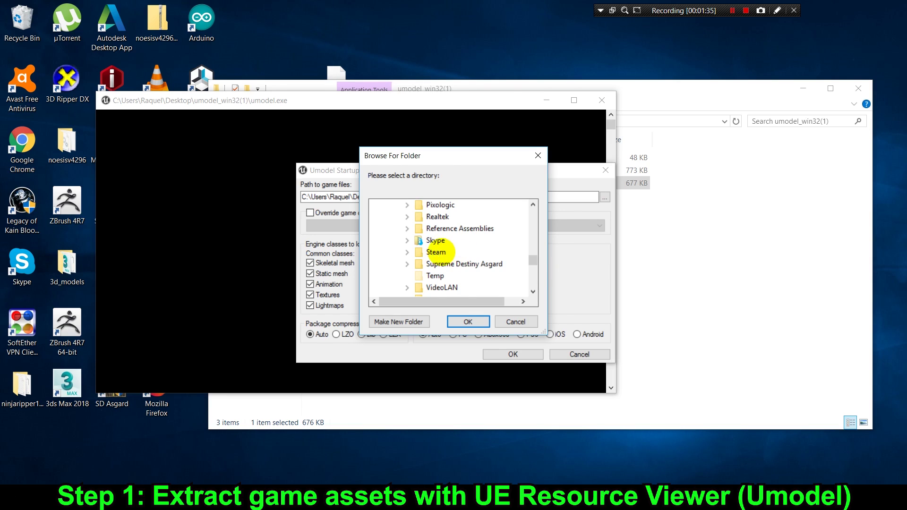
pyautogui.doubleClick(435, 252)
pyautogui.scroll(-4, 444, 260)
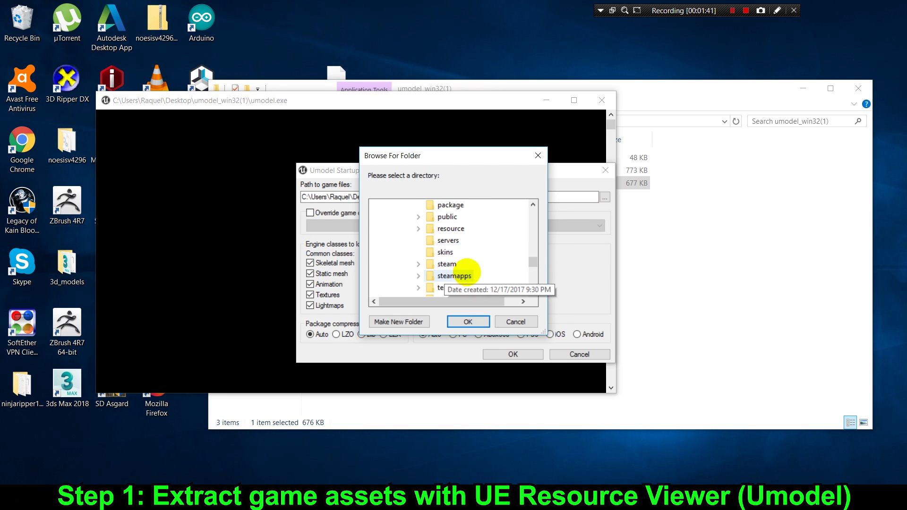
pyautogui.doubleClick(447, 275)
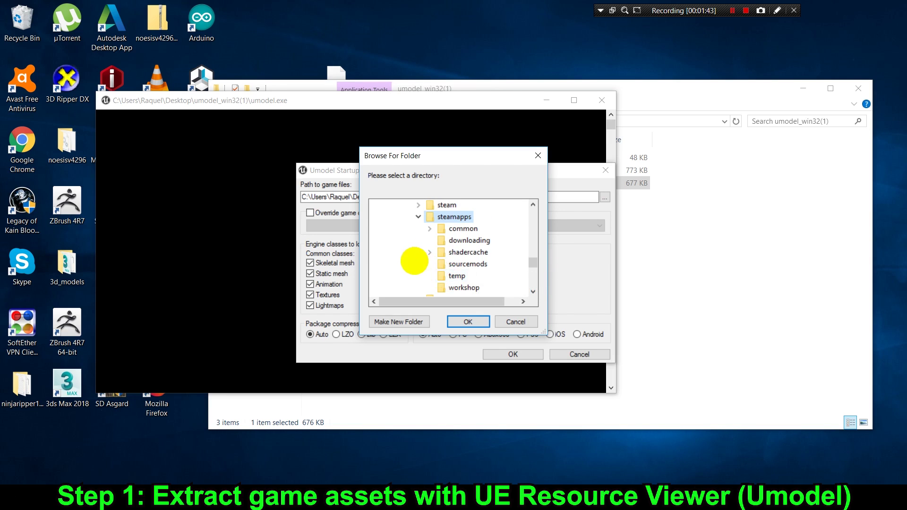
pyautogui.doubleClick(463, 217)
pyautogui.doubleClick(461, 250)
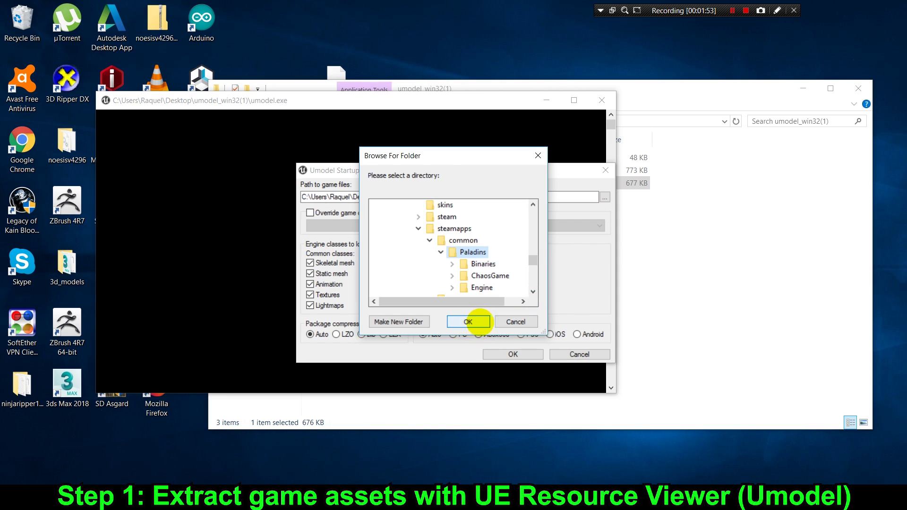
pyautogui.click(468, 321)
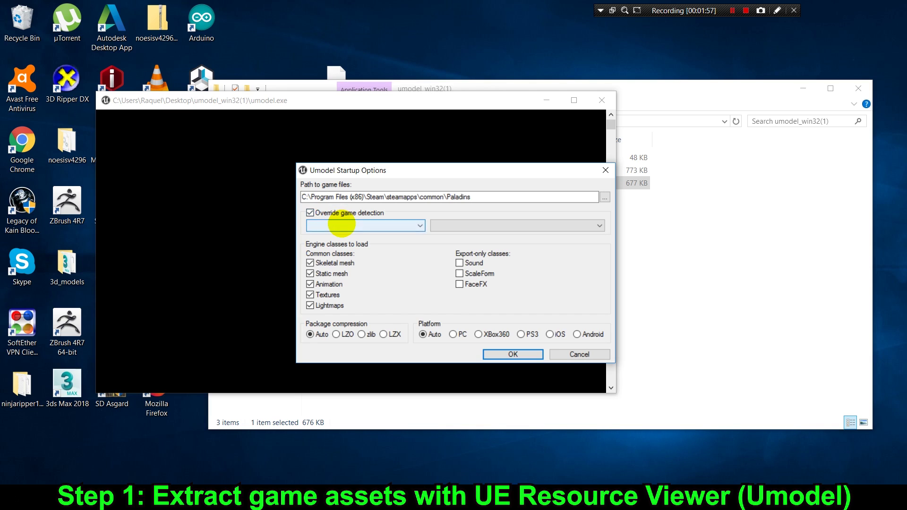
# Set engine Unreal engine 3, game SMITE, include Sound, and load the game files.
pyautogui.click(341, 225)
pyautogui.click(342, 224)
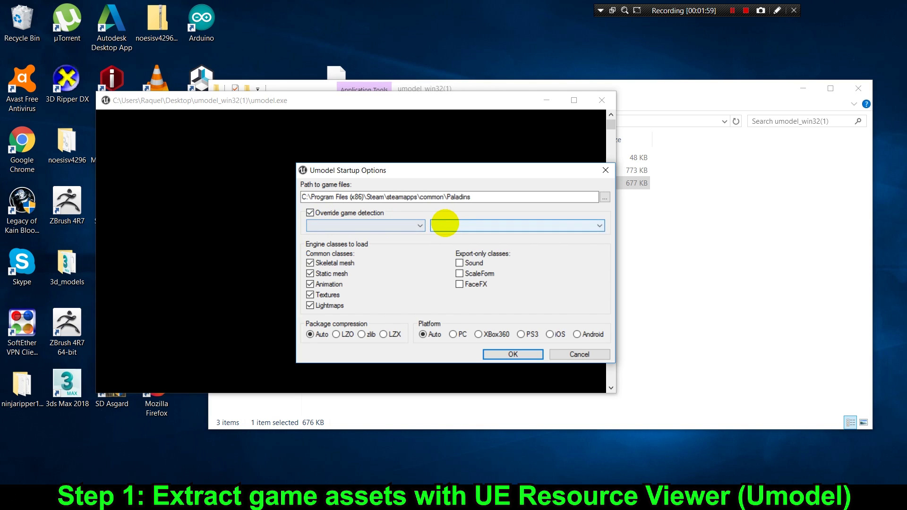
pyautogui.click(445, 223)
pyautogui.click(444, 223)
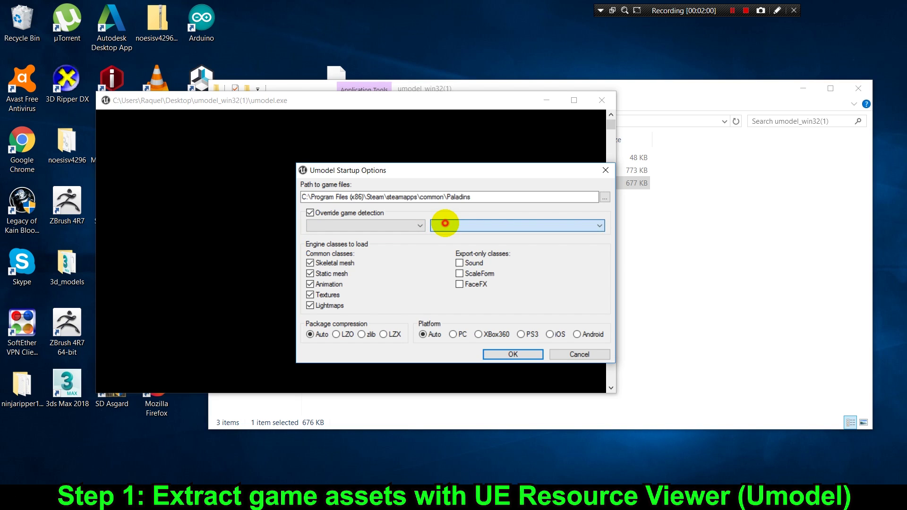
pyautogui.click(401, 224)
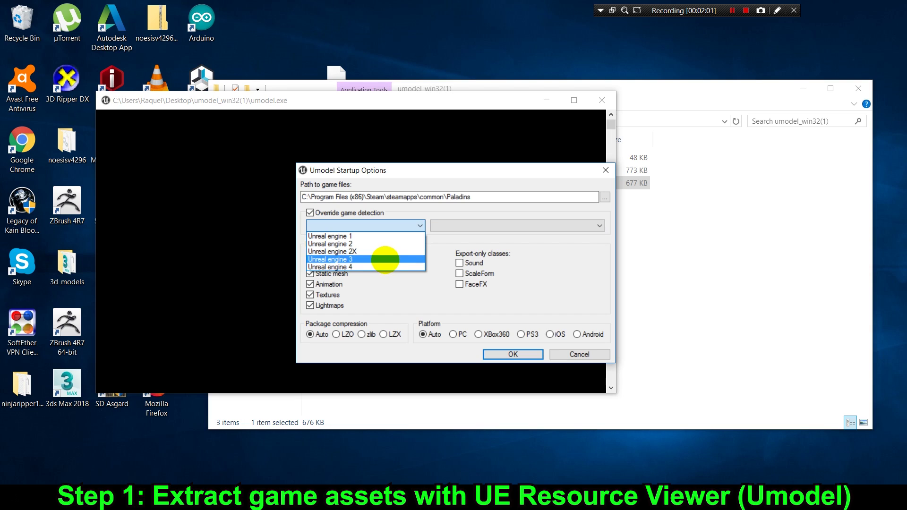
pyautogui.click(384, 259)
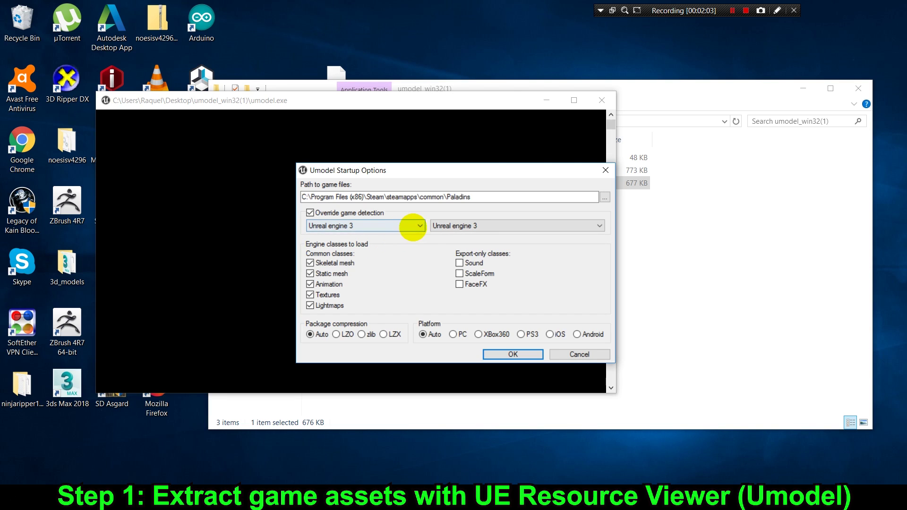
pyautogui.click(458, 226)
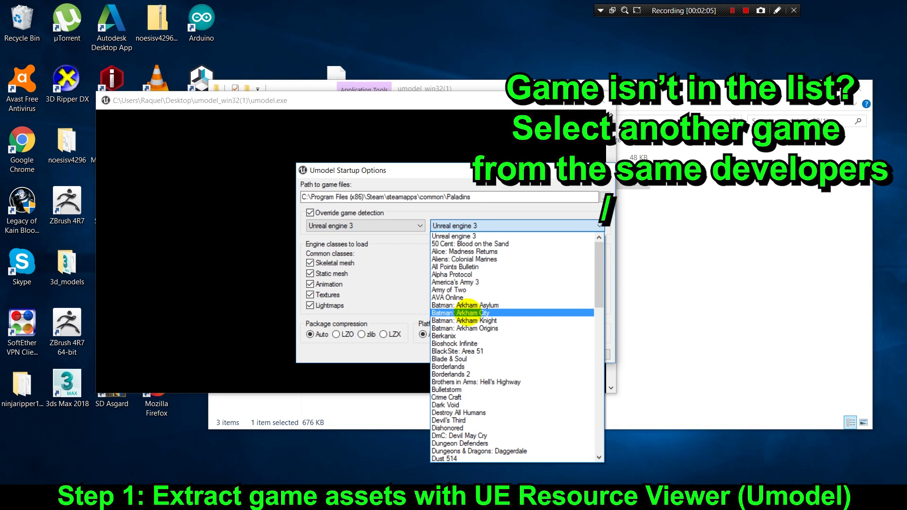
pyautogui.scroll(-4, 461, 312)
pyautogui.scroll(-12, 460, 312)
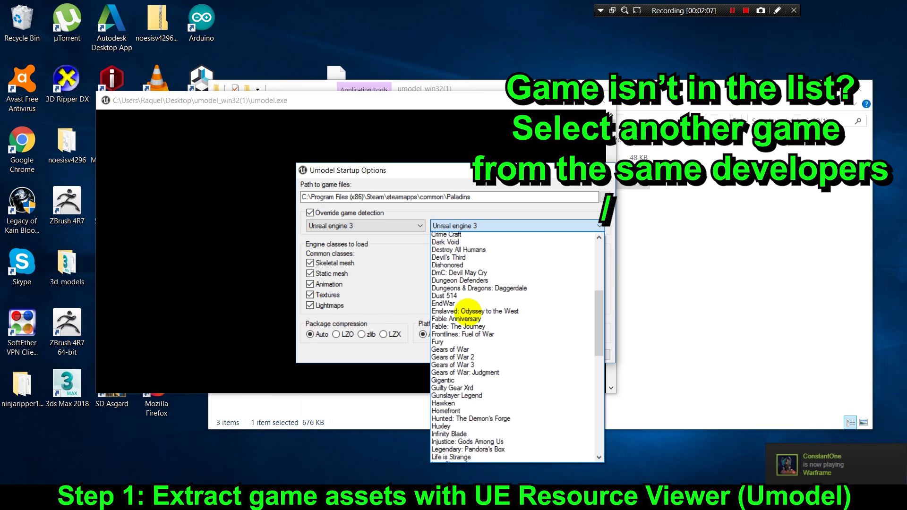
pyautogui.scroll(-6, 465, 310)
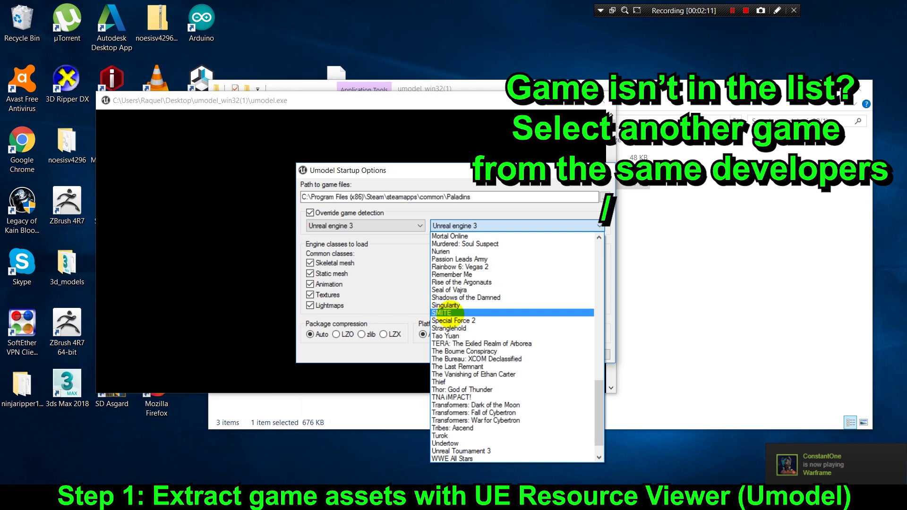
pyautogui.click(461, 313)
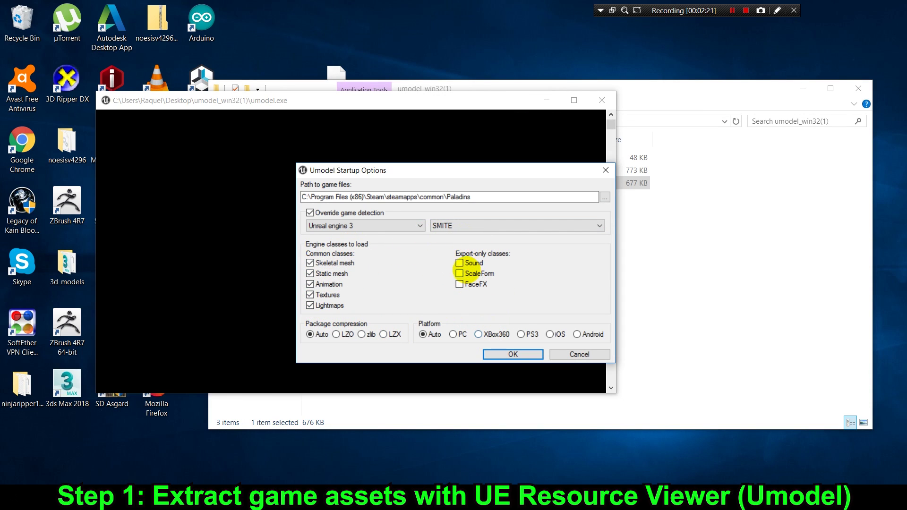
pyautogui.click(459, 263)
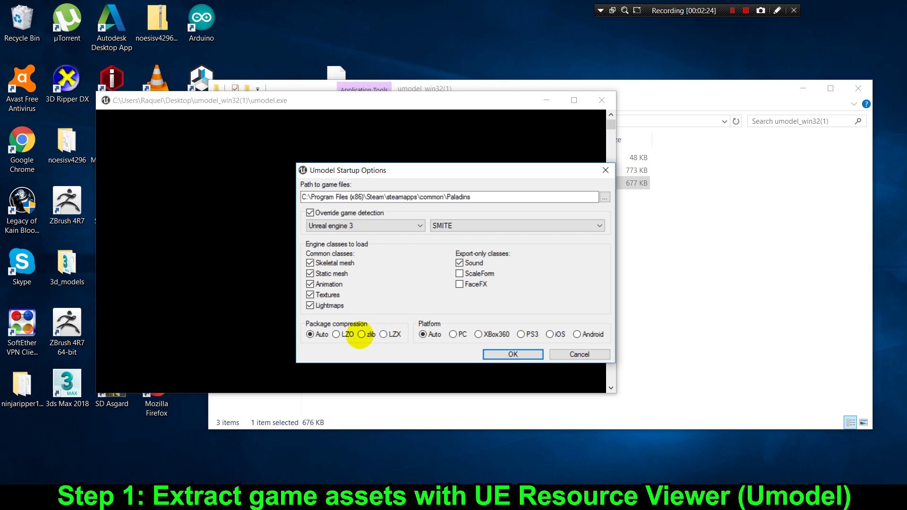
pyautogui.click(495, 354)
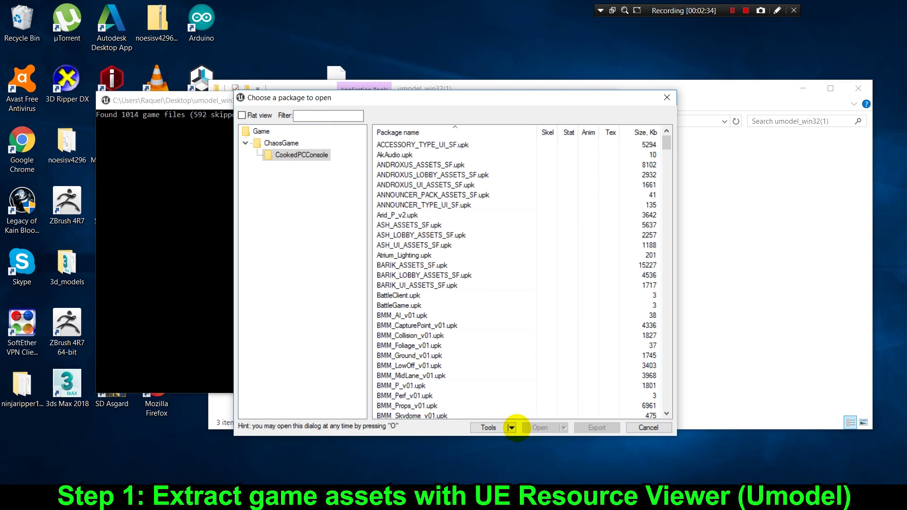
# Scan content of all packages, then select all 517 and export them.
pyautogui.click(511, 428)
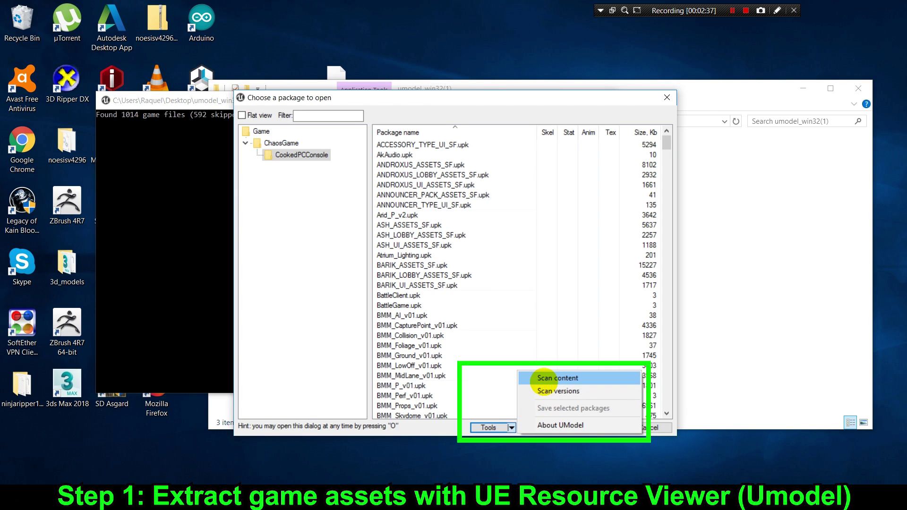
pyautogui.click(544, 378)
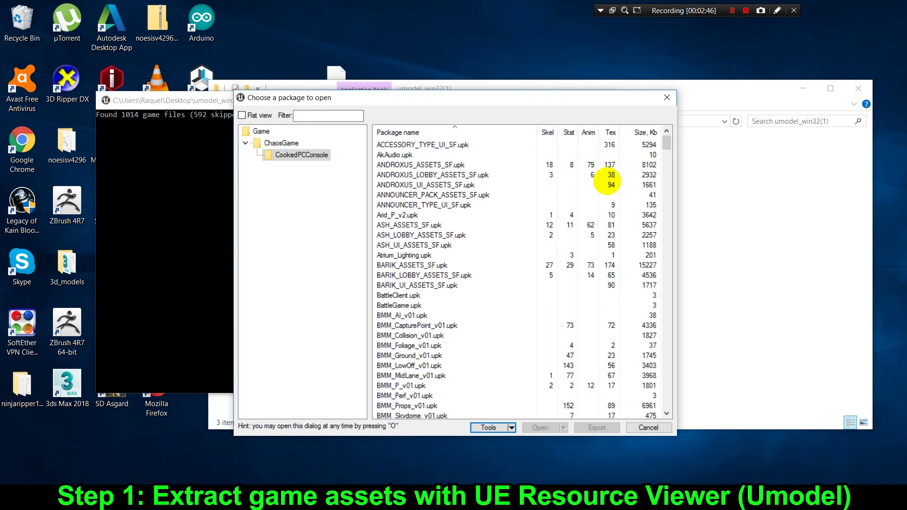
pyautogui.scroll(-13, 604, 293)
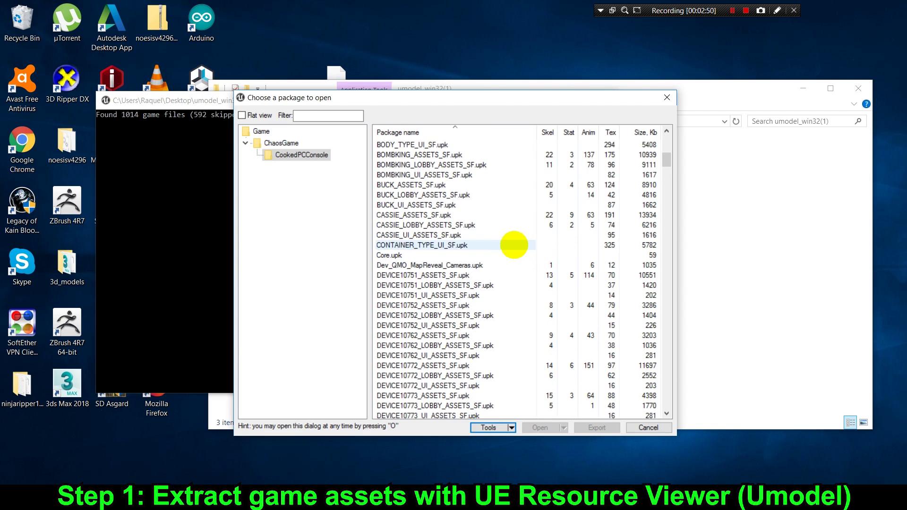
pyautogui.hotkey('ctrl', 'a')
pyautogui.scroll(-3, 425, 236)
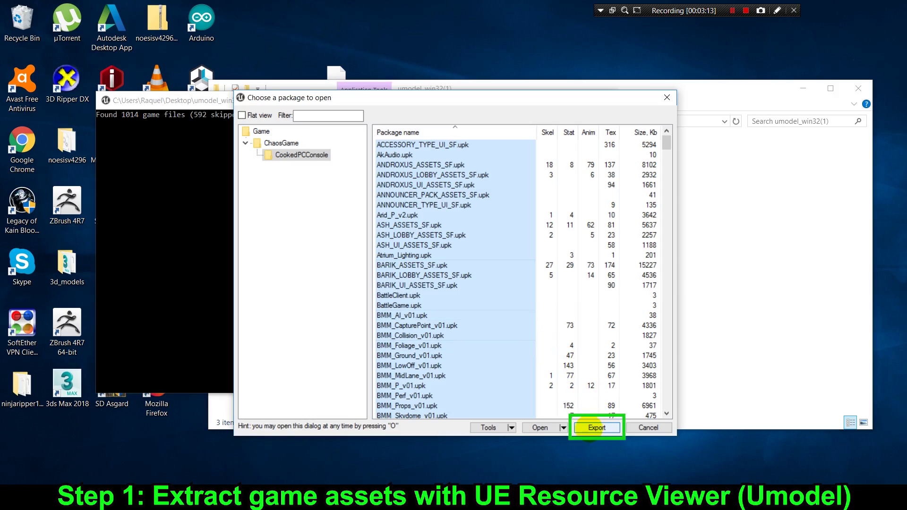
pyautogui.click(597, 428)
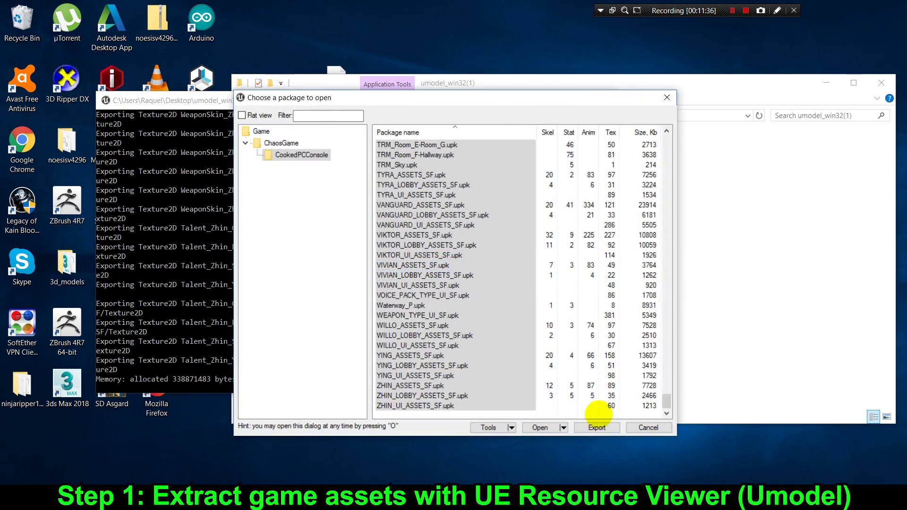
# Close UE Viewer and open the UmodelExport folder.
pyautogui.click(667, 97)
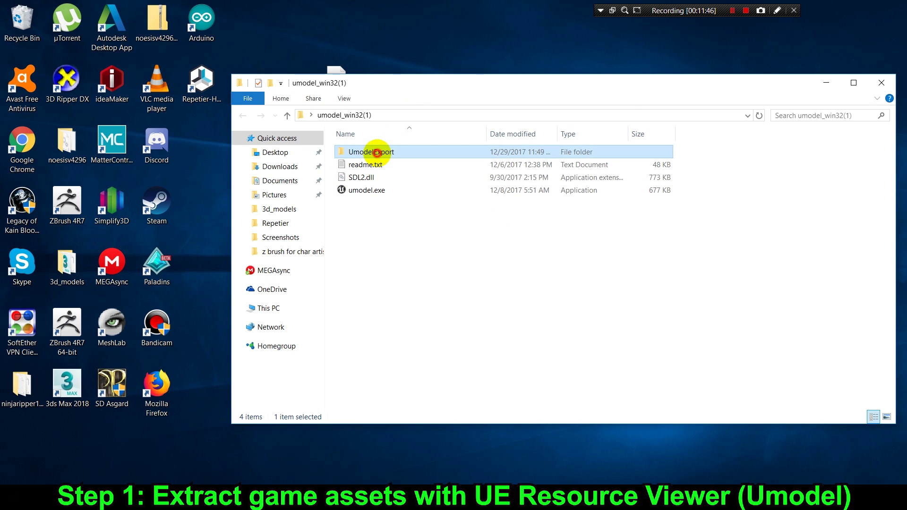
pyautogui.doubleClick(395, 150)
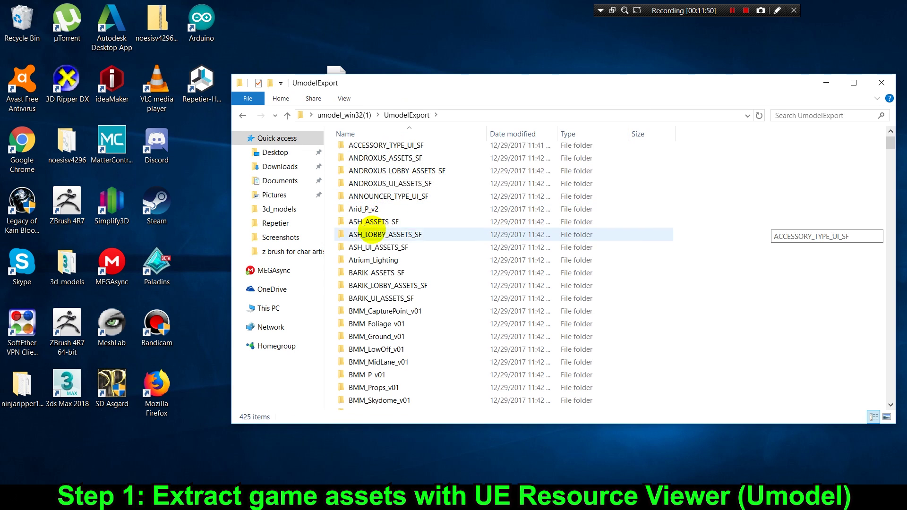
pyautogui.scroll(-4, 378, 227)
pyautogui.scroll(-6, 372, 228)
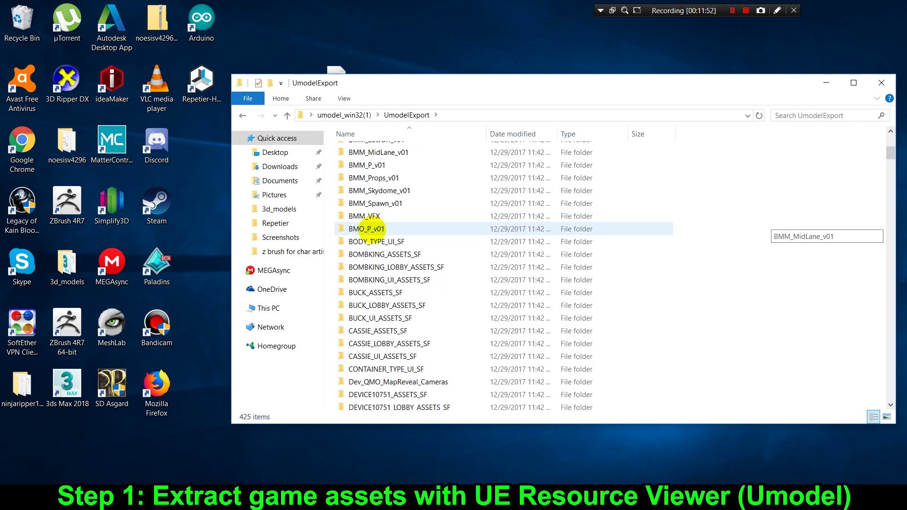
pyautogui.scroll(-15, 371, 232)
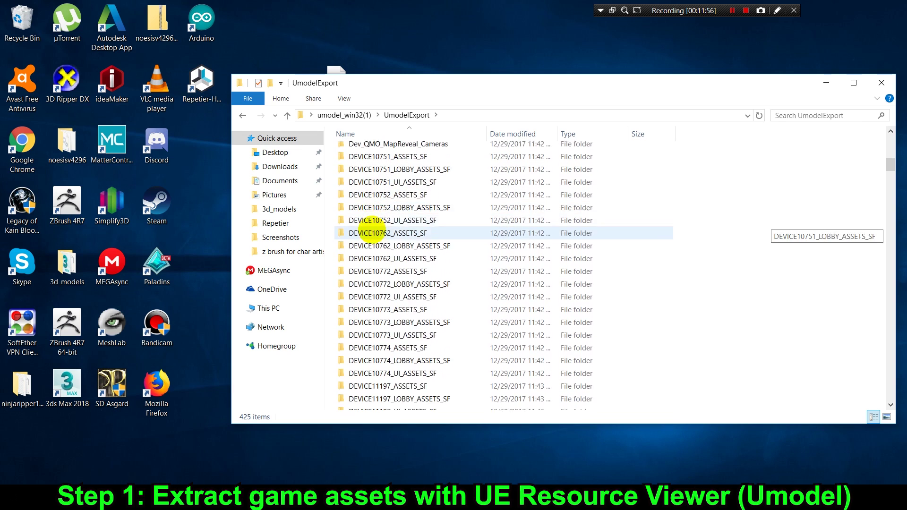
pyautogui.scroll(-9, 371, 231)
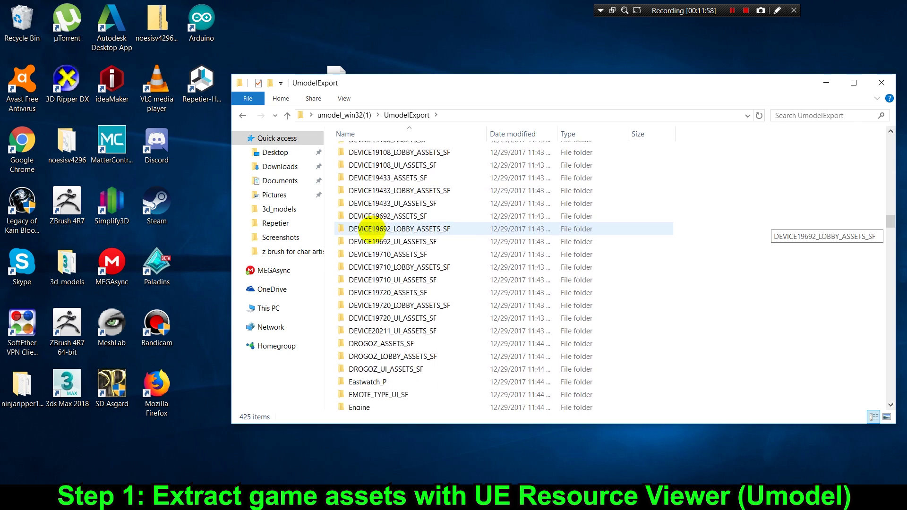
# Check DROGOZ_ASSETS_SF's AnimSet .psa files, then open SkeletalMesh3 for the .psk models.
pyautogui.doubleClick(394, 324)
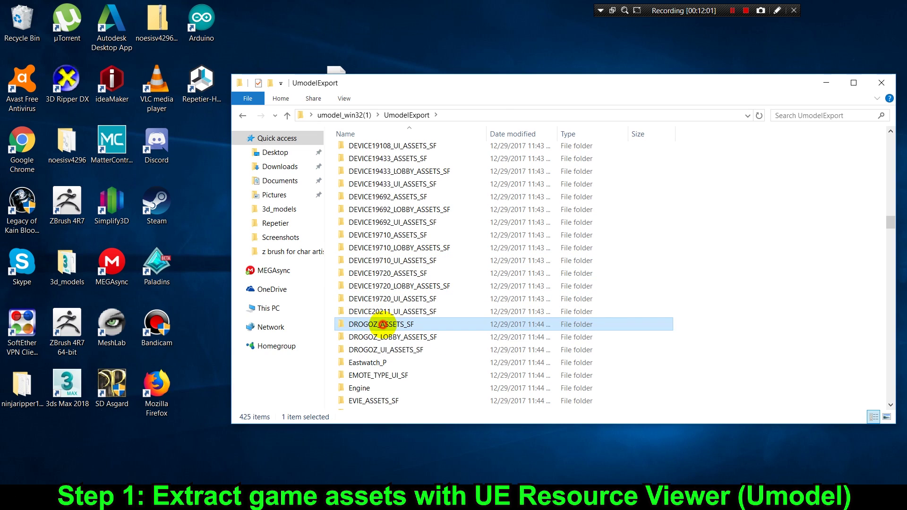
pyautogui.click(359, 151)
pyautogui.doubleClick(359, 151)
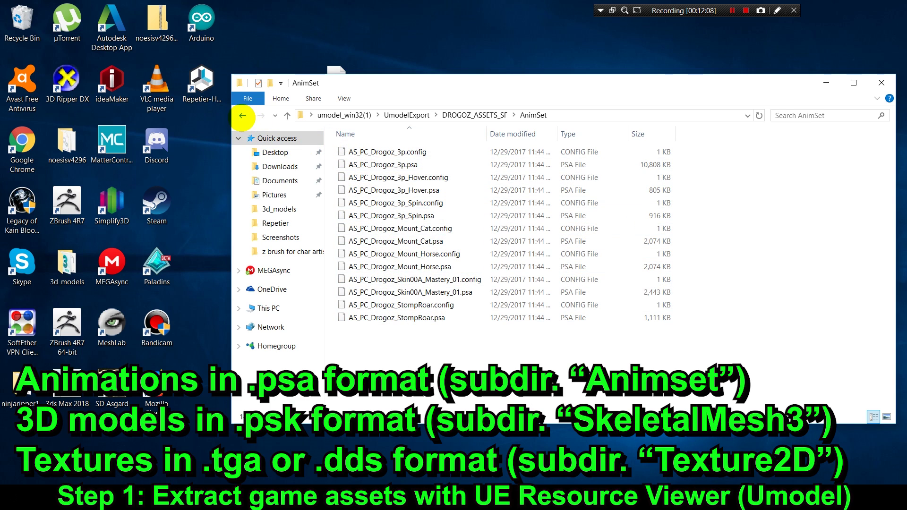
pyautogui.click(243, 116)
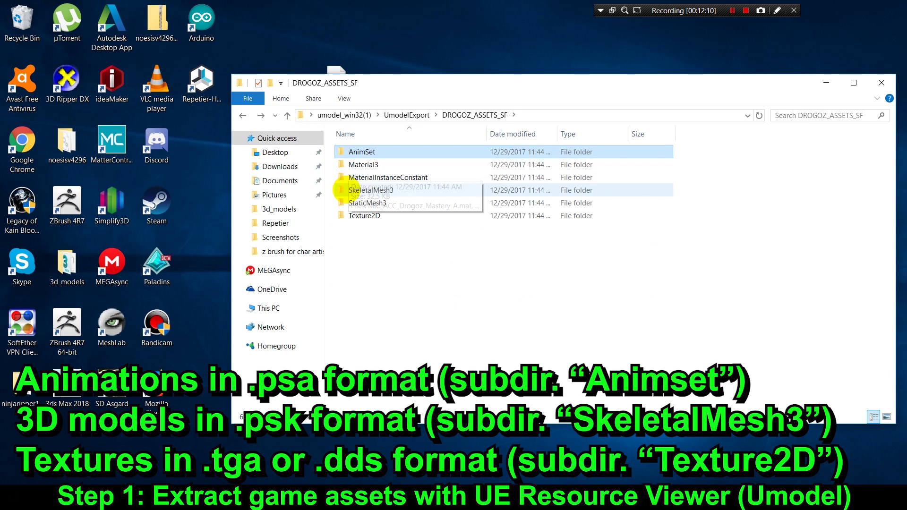
pyautogui.doubleClick(370, 190)
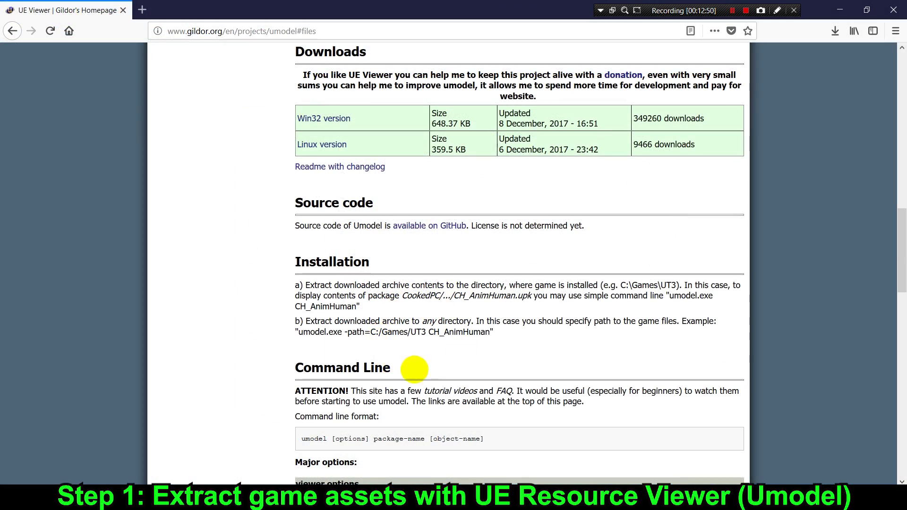
pyautogui.scroll(-1, 489, 291)
pyautogui.scroll(15, 489, 291)
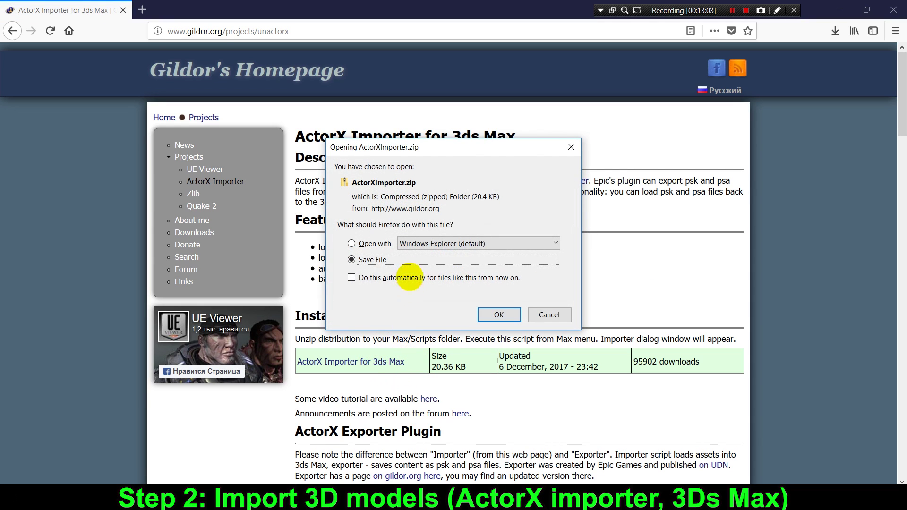
# Save ActorXImporter.zip, cut it from the Downloads folder, and show the desktop.
pyautogui.click(488, 316)
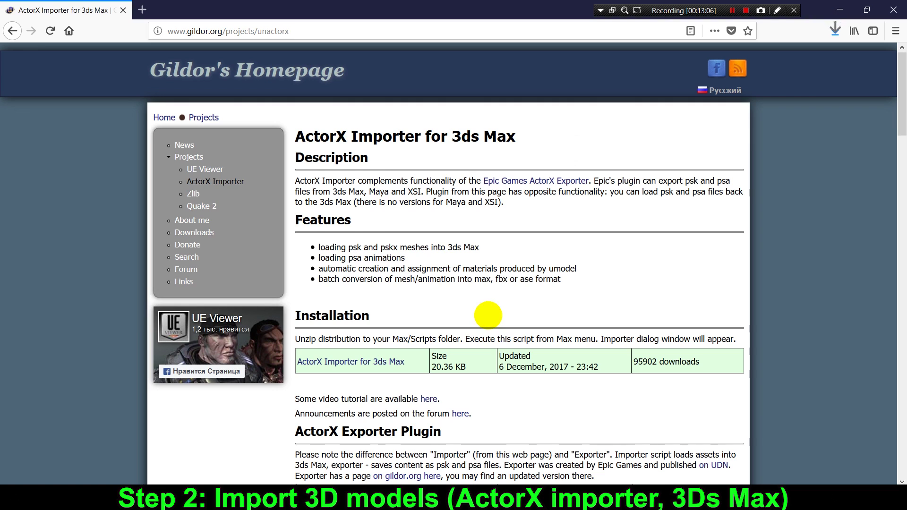
pyautogui.click(834, 30)
pyautogui.click(827, 59)
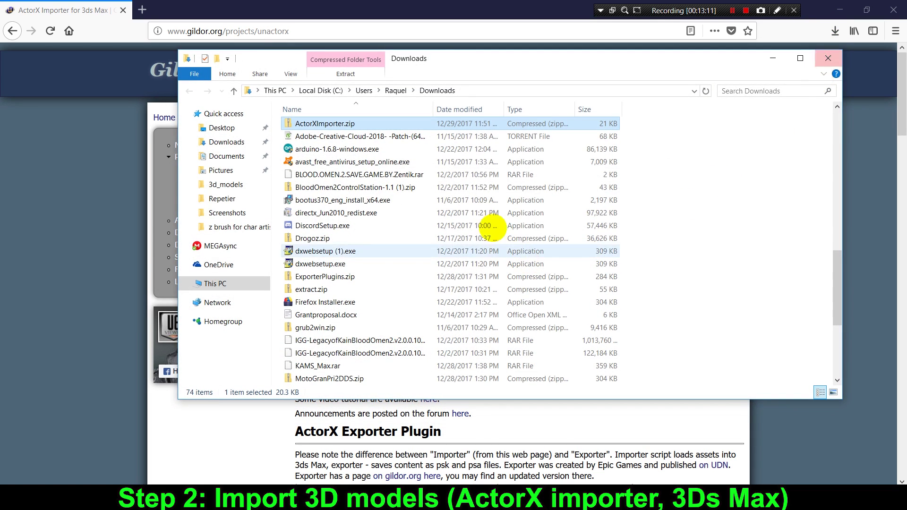
pyautogui.rightClick(396, 127)
pyautogui.click(416, 324)
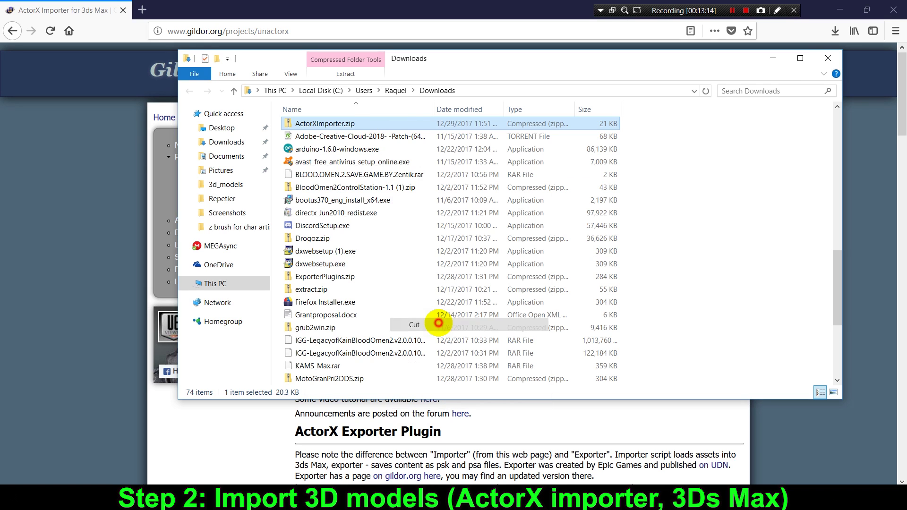
pyautogui.click(905, 506)
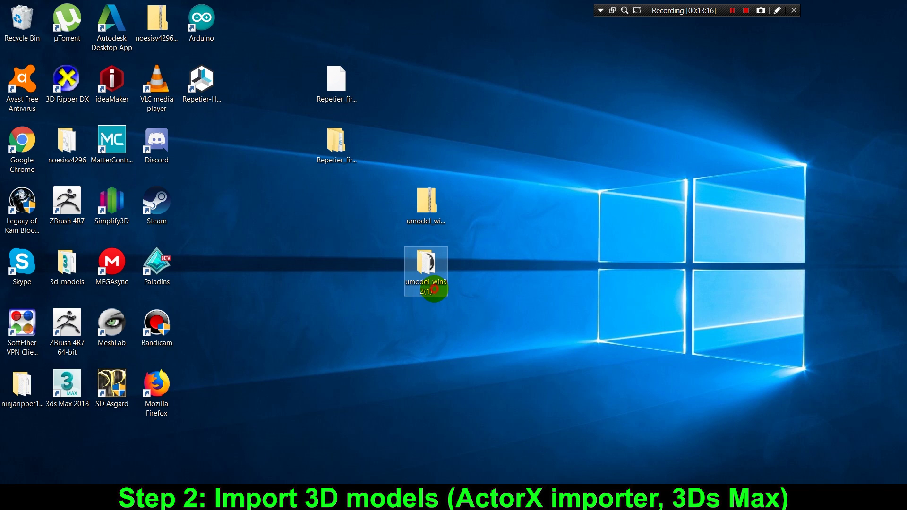
# Paste ActorXImporter.zip into umodel_win32(1), extract it to 'ActorXImporter\' and open that folder.
pyautogui.doubleClick(434, 289)
pyautogui.rightClick(385, 244)
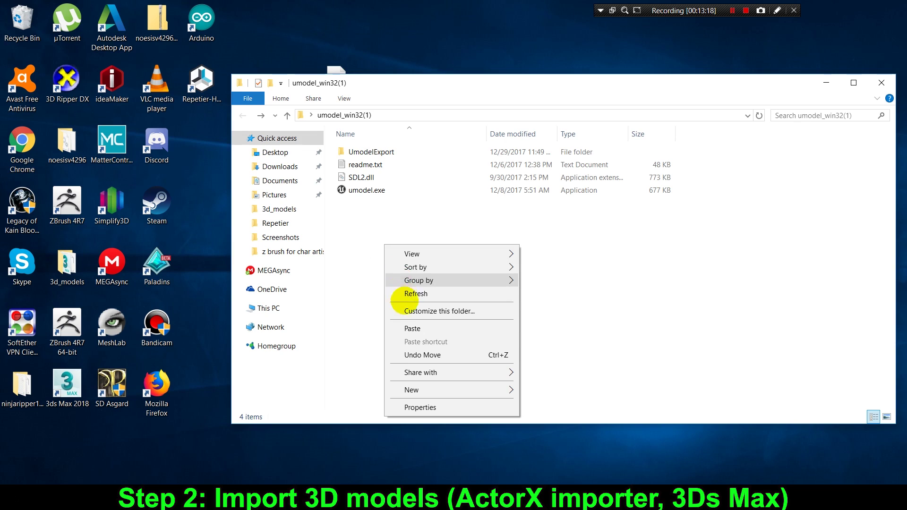
pyautogui.click(408, 328)
pyautogui.rightClick(366, 203)
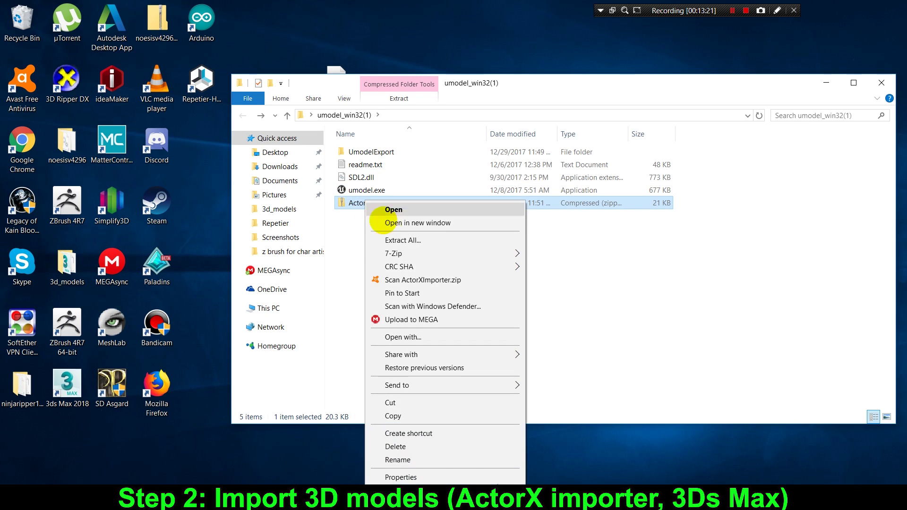
pyautogui.moveTo(497, 254)
pyautogui.click(589, 308)
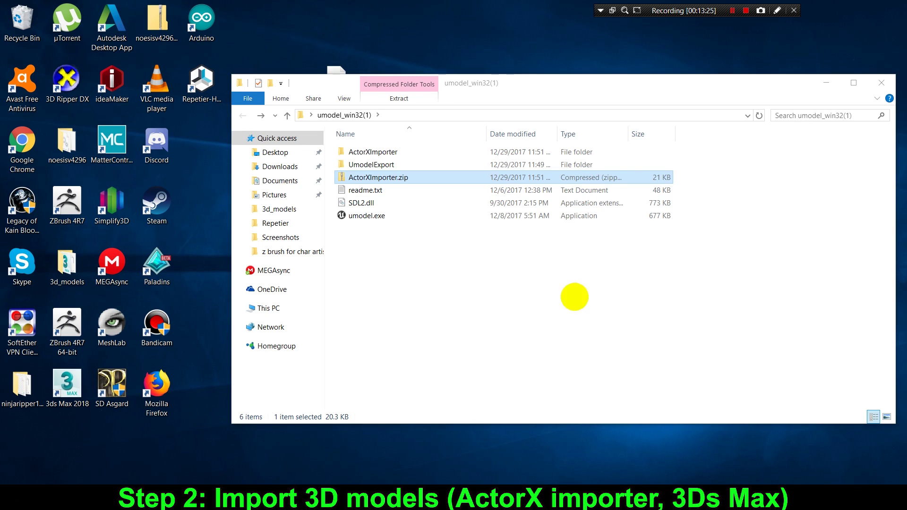
pyautogui.doubleClick(371, 152)
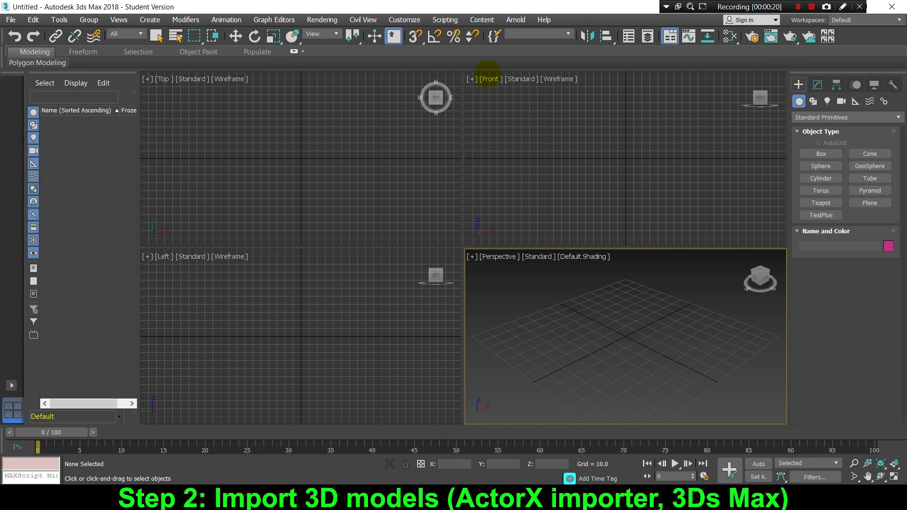
# Run Desktop\umodel_win32(1)\ActorXImporter\ActorXImporter.ms as a script and move its panel aside.
pyautogui.click(438, 18)
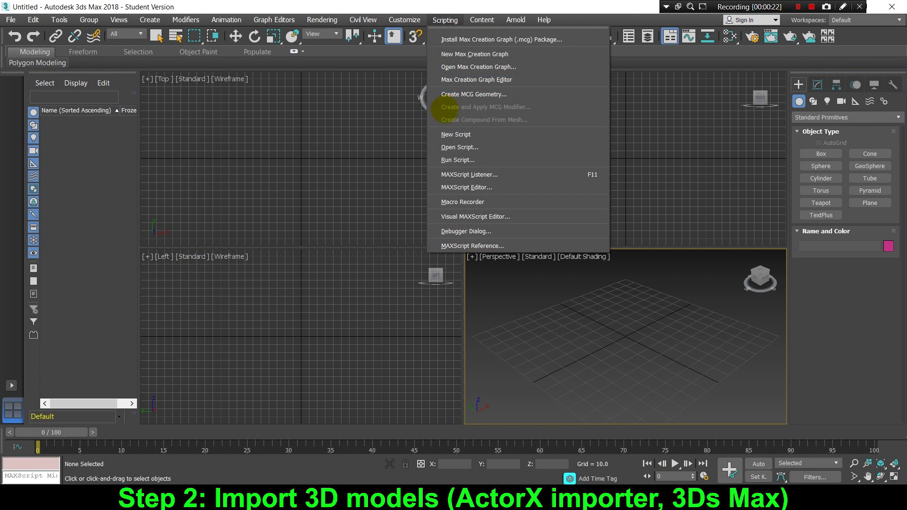
pyautogui.click(442, 148)
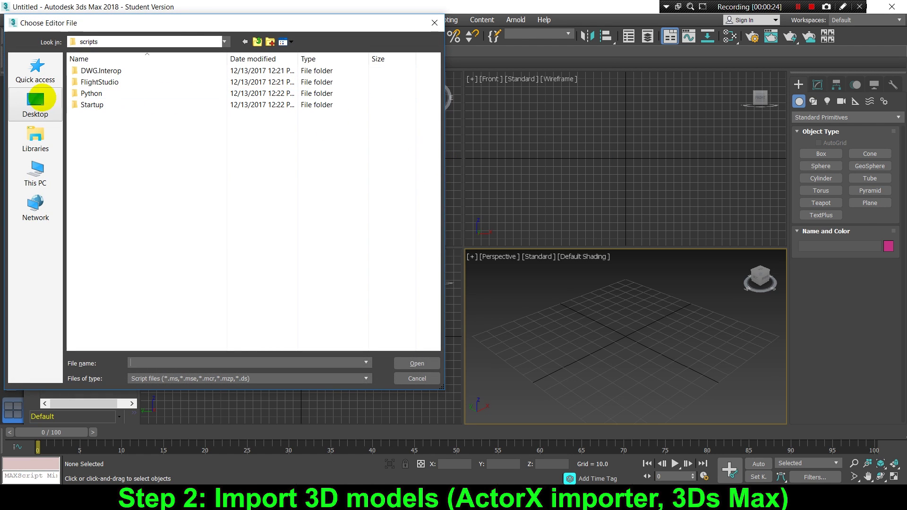
pyautogui.click(35, 101)
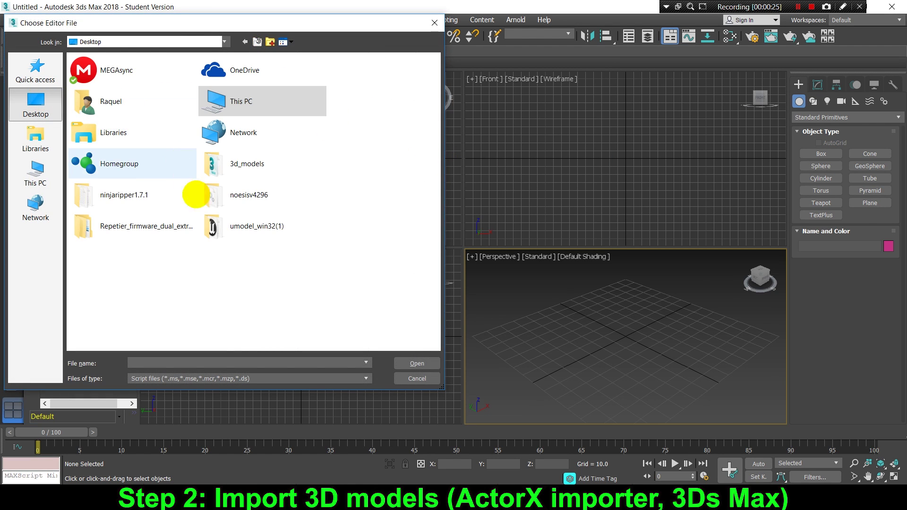
pyautogui.doubleClick(231, 225)
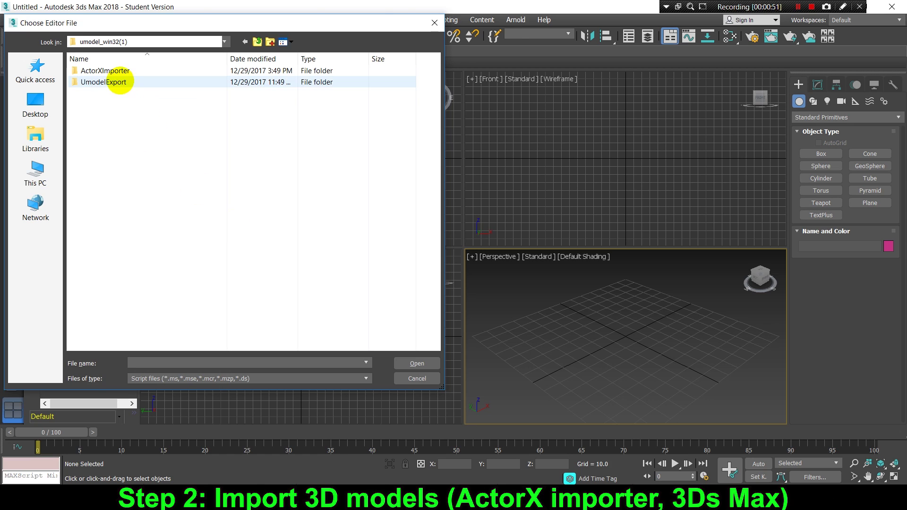
pyautogui.doubleClick(107, 71)
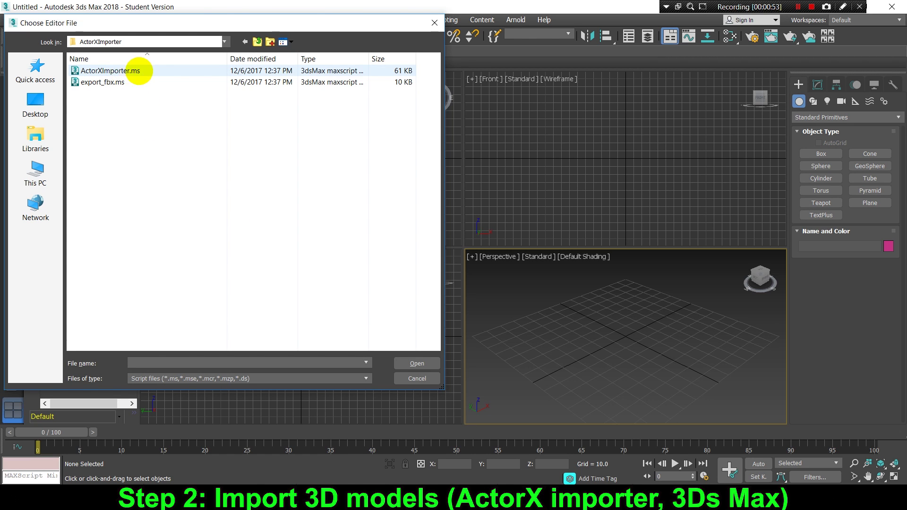
pyautogui.doubleClick(111, 70)
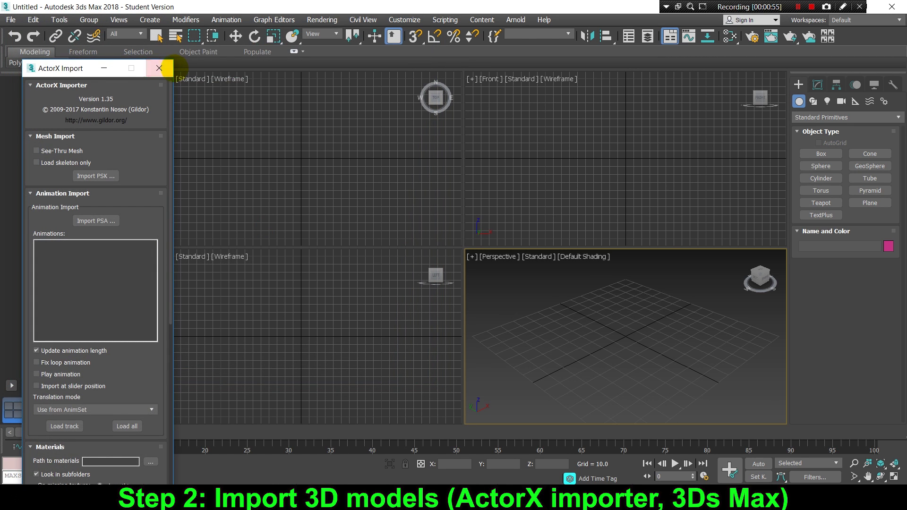
pyautogui.moveTo(61, 68); pyautogui.dragTo(209, 37)
# Import the SKL_ACC_Drogoz_Skin00A.psk accessory mesh into the scene.
pyautogui.click(258, 144)
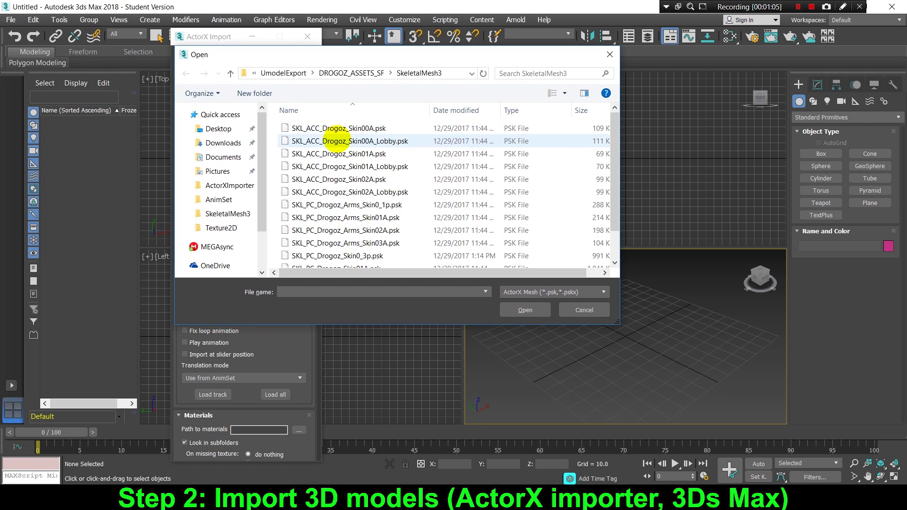
pyautogui.click(373, 127)
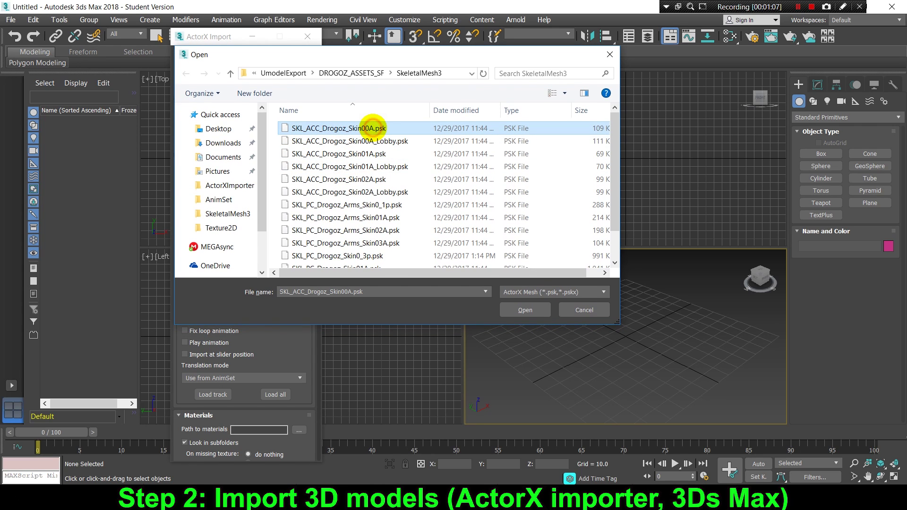
pyautogui.click(375, 141)
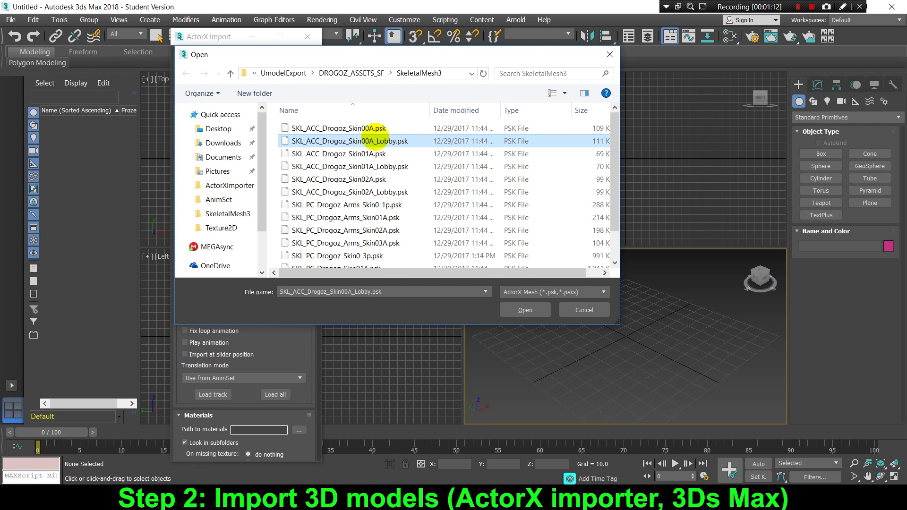
pyautogui.click(375, 128)
pyautogui.click(370, 141)
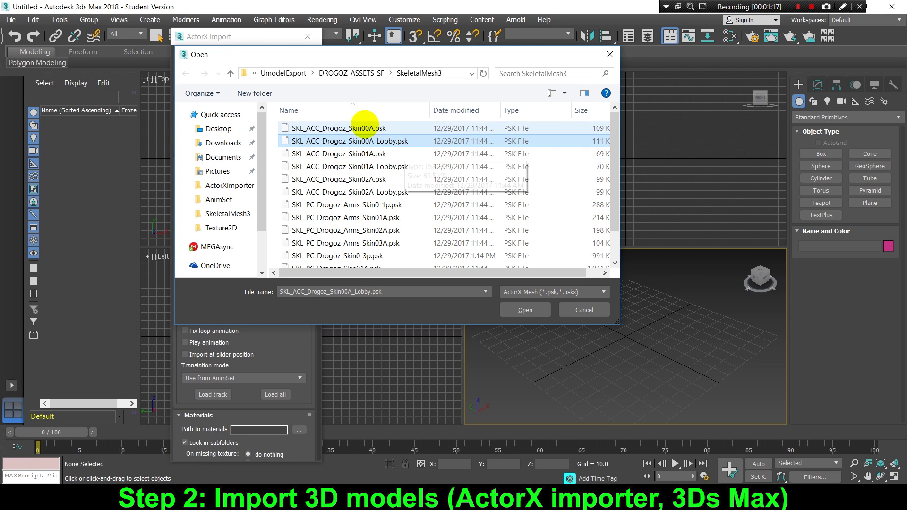
pyautogui.click(365, 128)
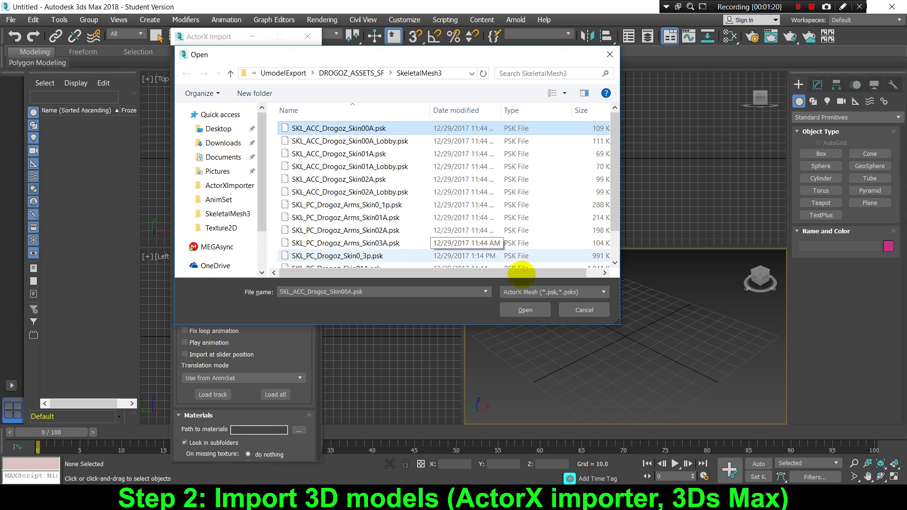
pyautogui.click(520, 310)
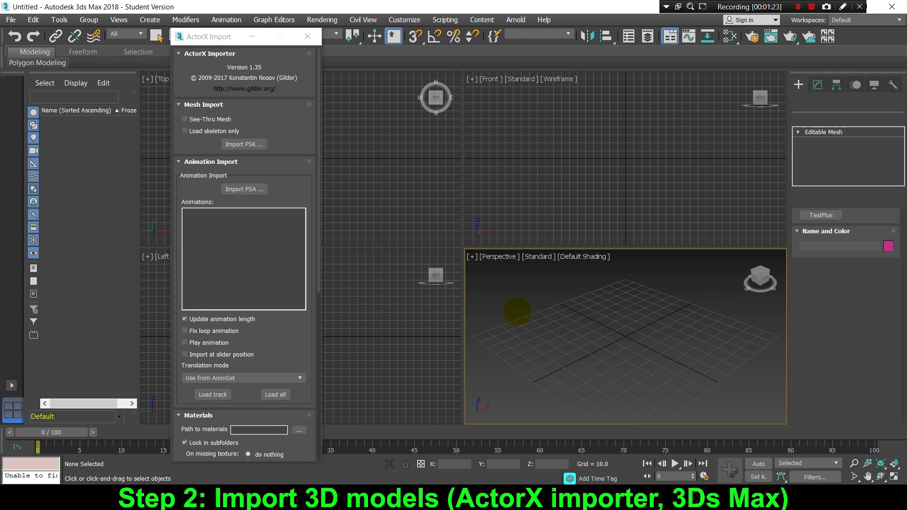
# Import the SKL_PC_Drogoz_Skin0_3p.psk body mesh as well.
pyautogui.moveTo(761, 277); pyautogui.dragTo(794, 282)
pyautogui.click(238, 144)
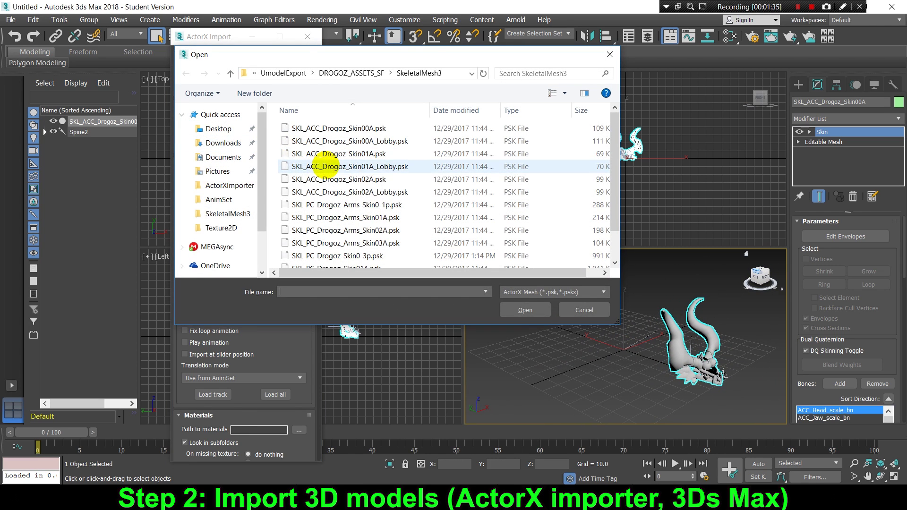
pyautogui.doubleClick(399, 223)
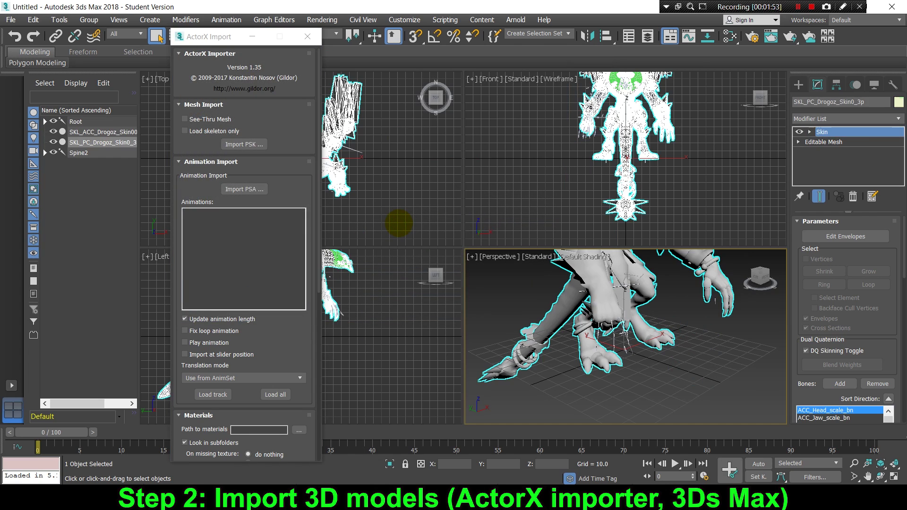
# Enlarge the Perspective view, frame Drogoz, then zoom and orbit to an upright front view.
pyautogui.moveTo(463, 247); pyautogui.dragTo(372, 117)
pyautogui.press('z')
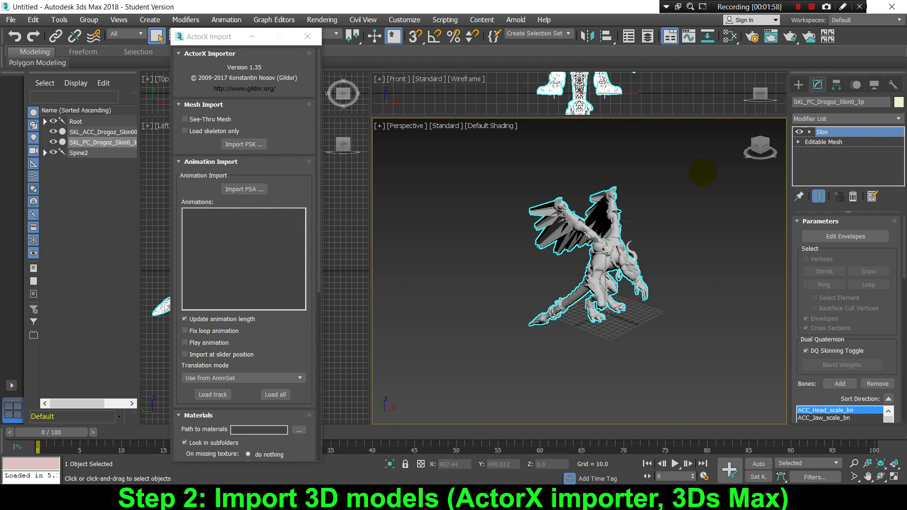
pyautogui.moveTo(782, 158); pyautogui.dragTo(803, 158)
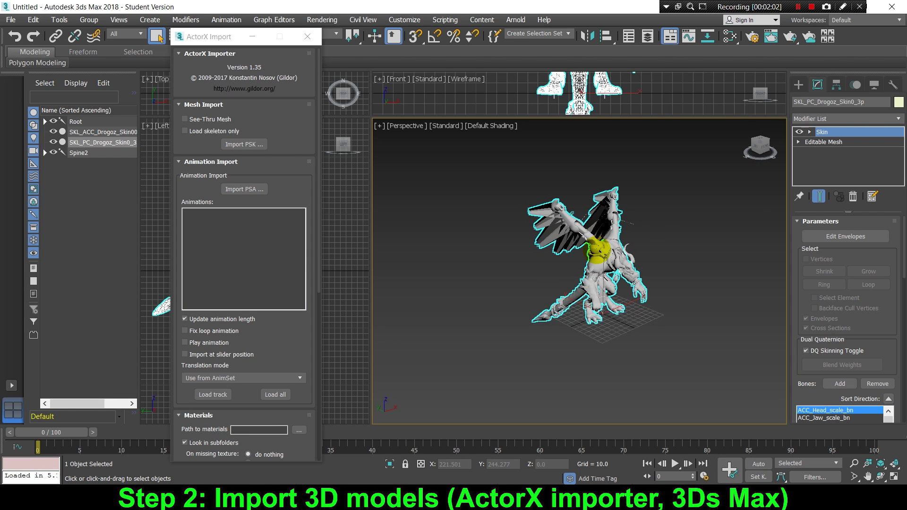
pyautogui.scroll(5, 596, 249)
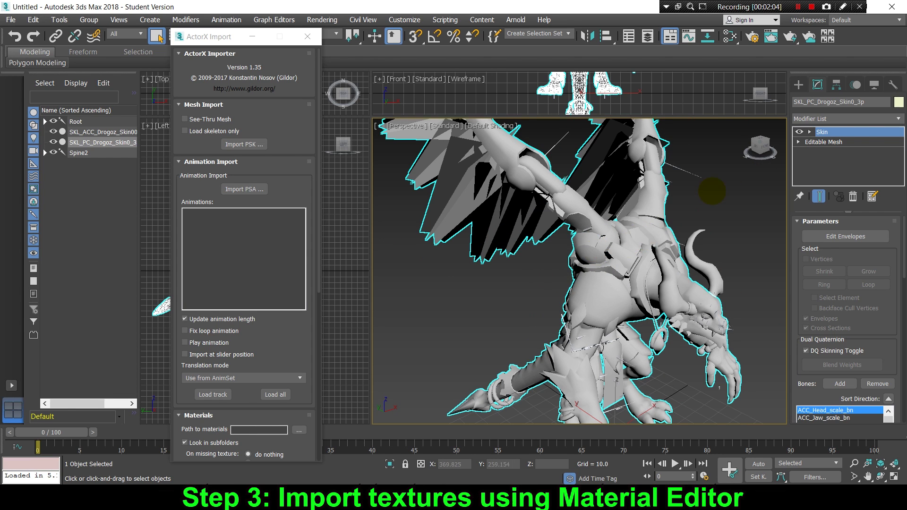
pyautogui.moveTo(782, 157); pyautogui.dragTo(766, 171)
# Load Drogoz's material into the Slate Material Editor and open the MAT_DrogozWings_A bitmap node.
pyautogui.click(506, 277)
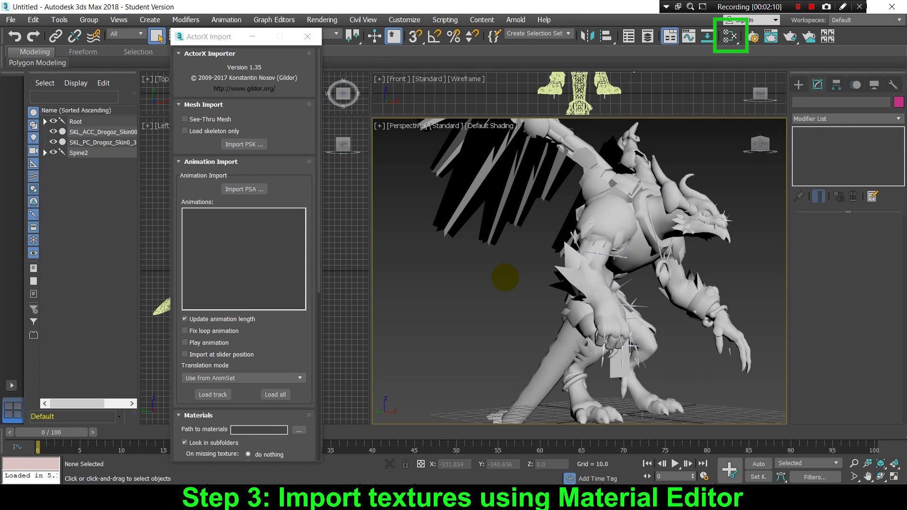
pyautogui.click(731, 36)
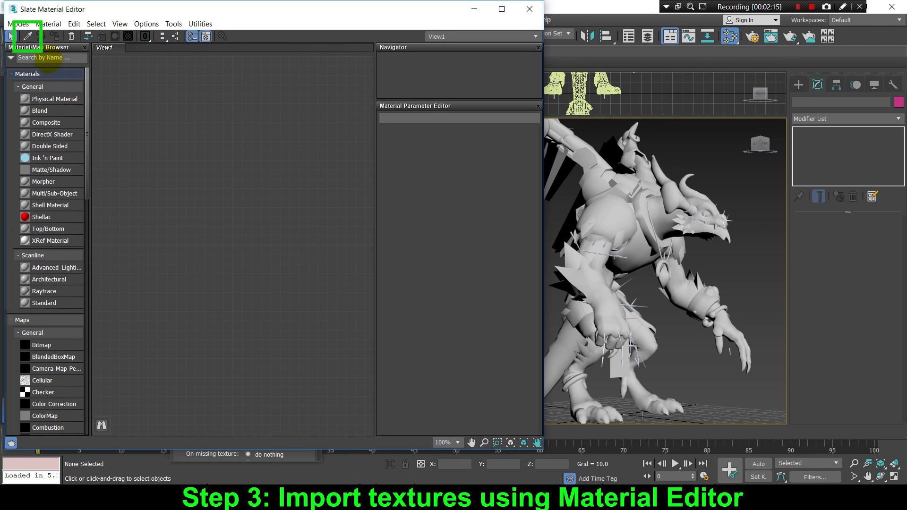
pyautogui.click(27, 36)
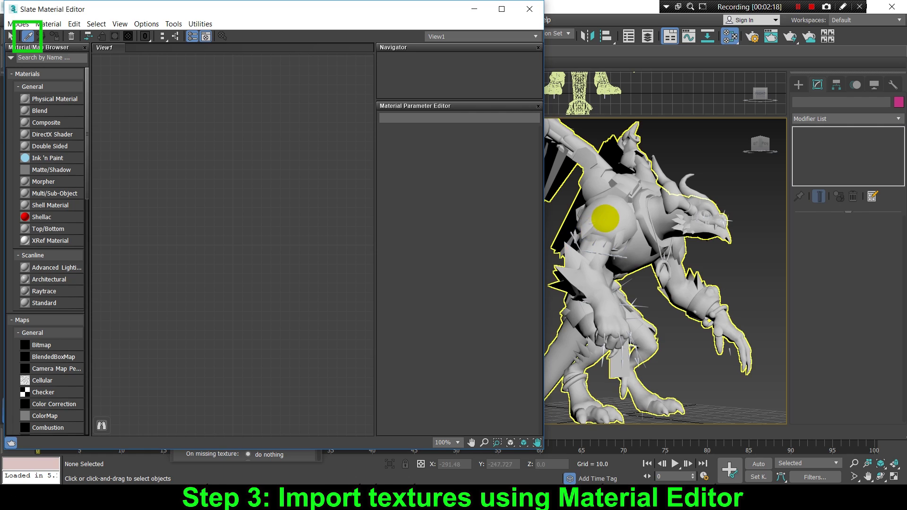
pyautogui.click(604, 217)
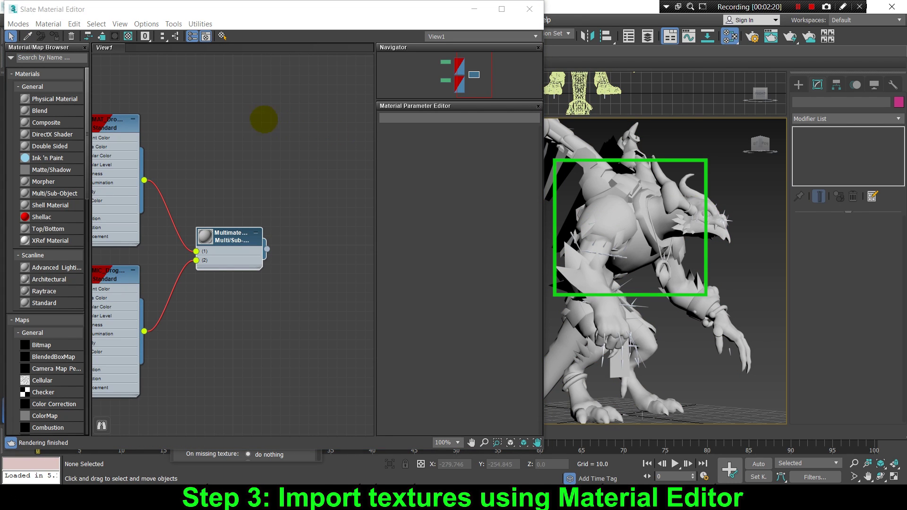
pyautogui.moveTo(226, 284); pyautogui.dragTo(368, 282, button='middle')
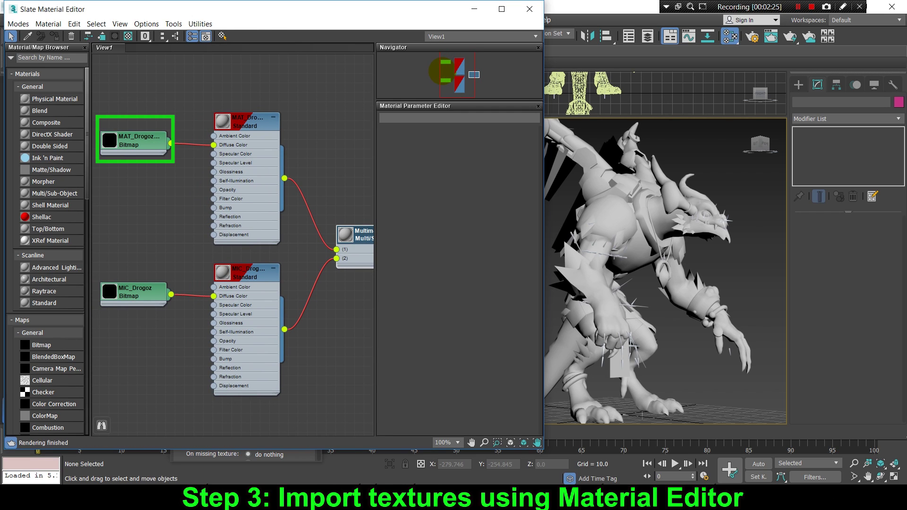
pyautogui.doubleClick(125, 142)
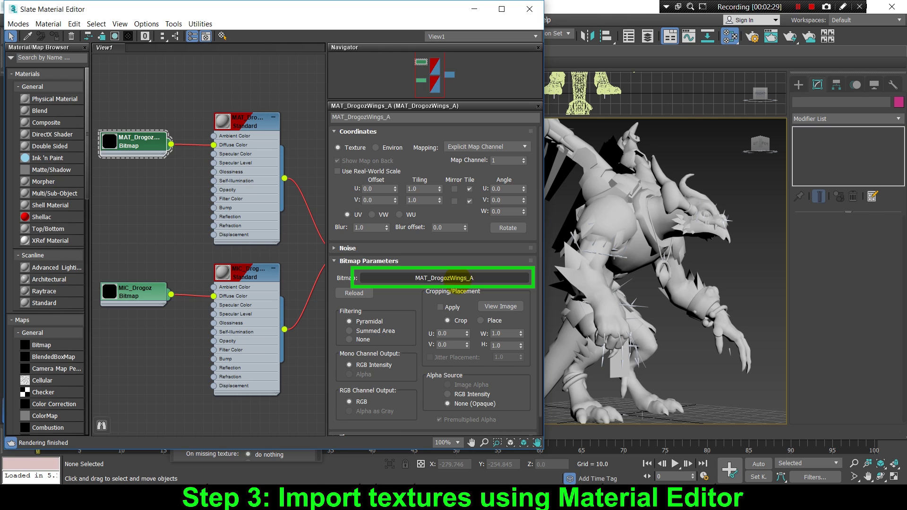
# Browse for a new bitmap image in Desktop\umodel_win32(1)\UmodelExport\DROGOZ_ASSETS_SF\Texture2D.
pyautogui.click(463, 278)
pyautogui.click(46, 142)
pyautogui.scroll(-1, 142, 180)
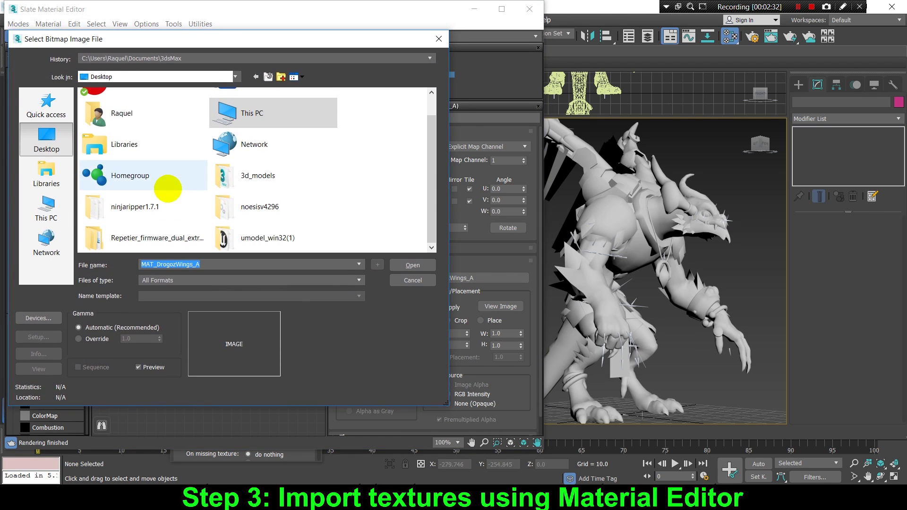
pyautogui.doubleClick(239, 236)
pyautogui.doubleClick(100, 115)
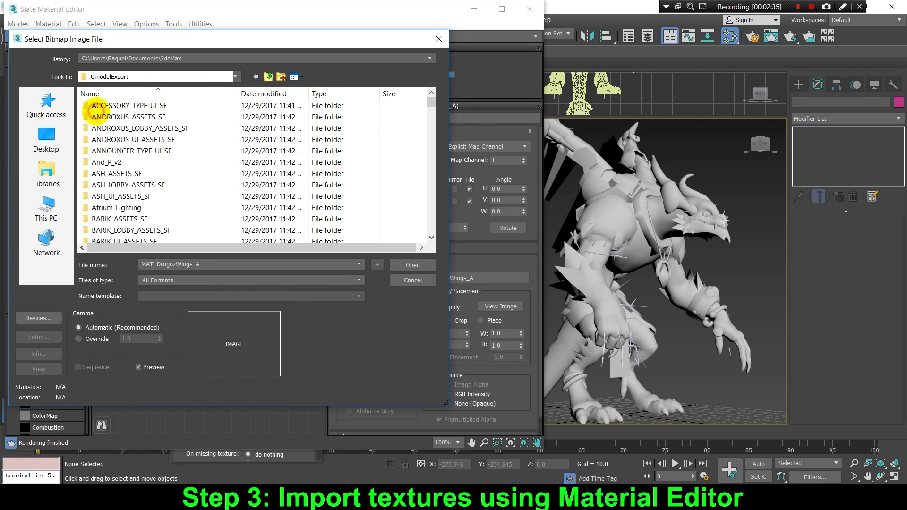
pyautogui.scroll(-20, 102, 114)
pyautogui.scroll(2, 115, 116)
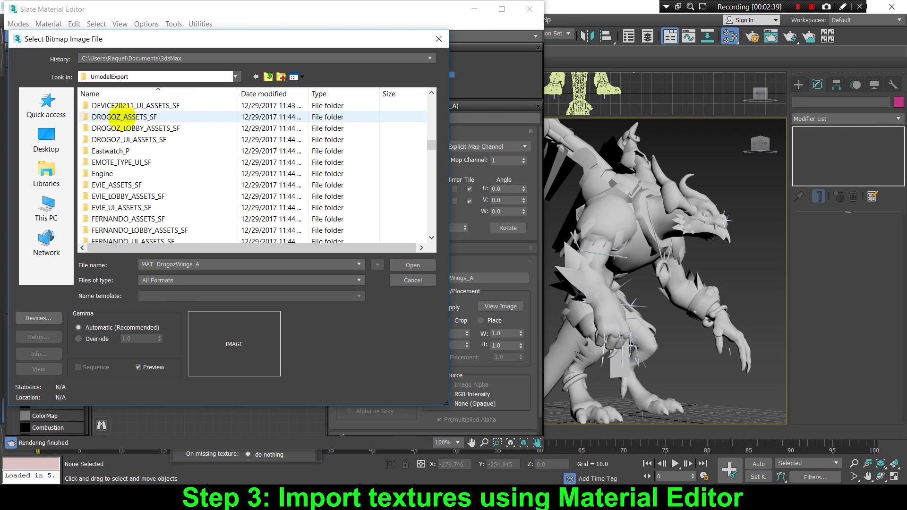
pyautogui.doubleClick(116, 117)
pyautogui.doubleClick(116, 162)
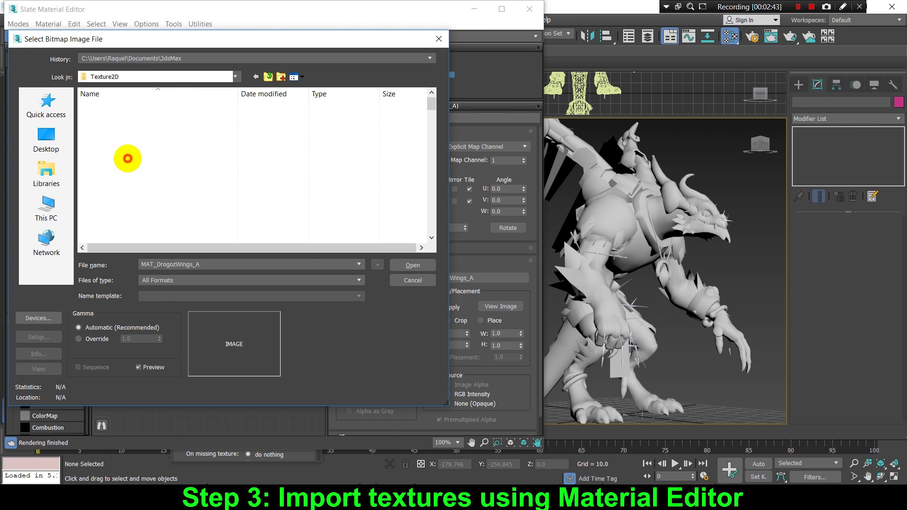
# Choose and load T_DrogozWing_Mecha_A.tga as the wing bitmap image.
pyautogui.scroll(-5, 125, 156)
pyautogui.scroll(-6, 125, 156)
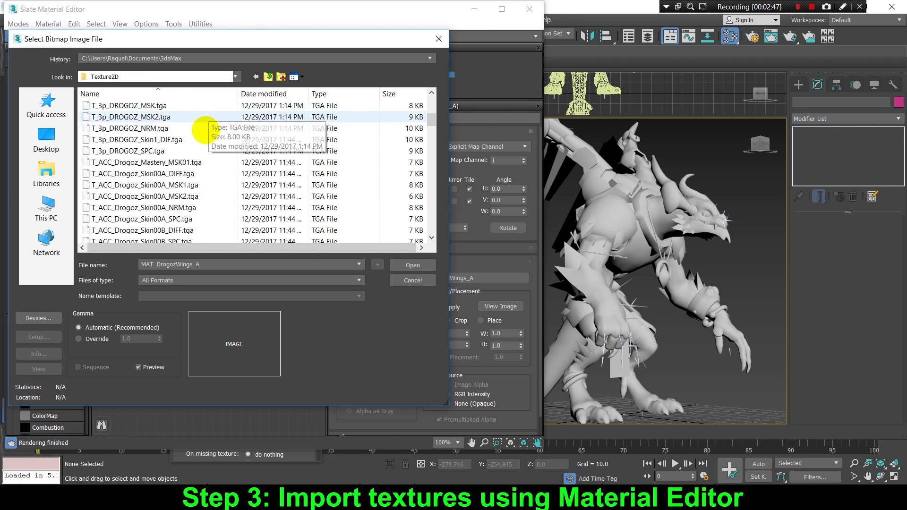
pyautogui.scroll(-3, 216, 175)
pyautogui.click(164, 207)
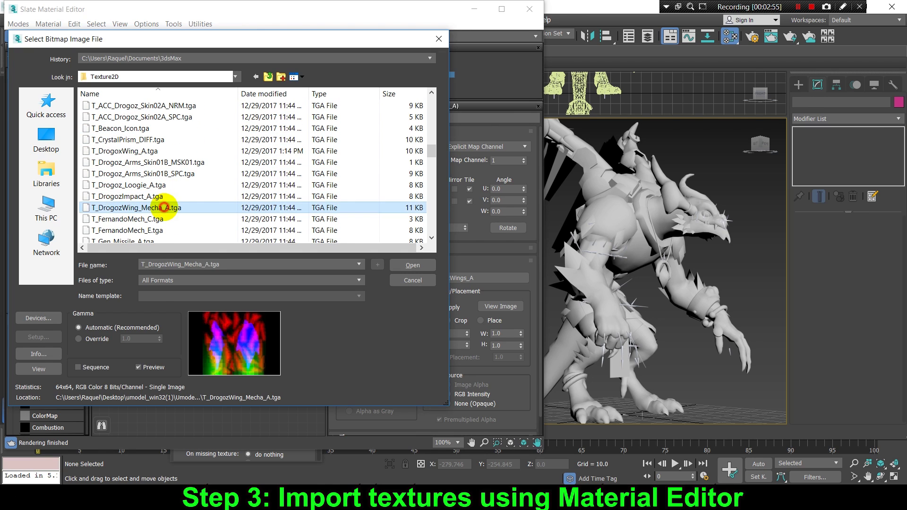
pyautogui.click(142, 151)
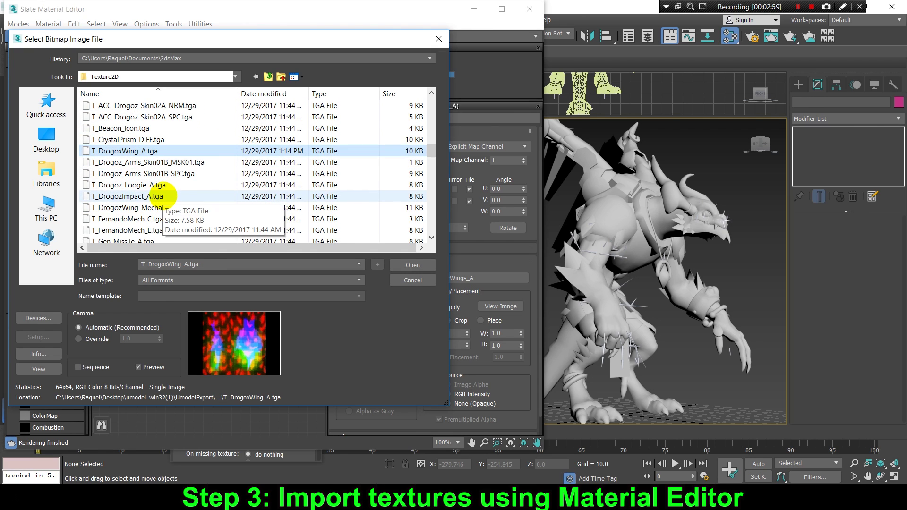
pyautogui.click(170, 208)
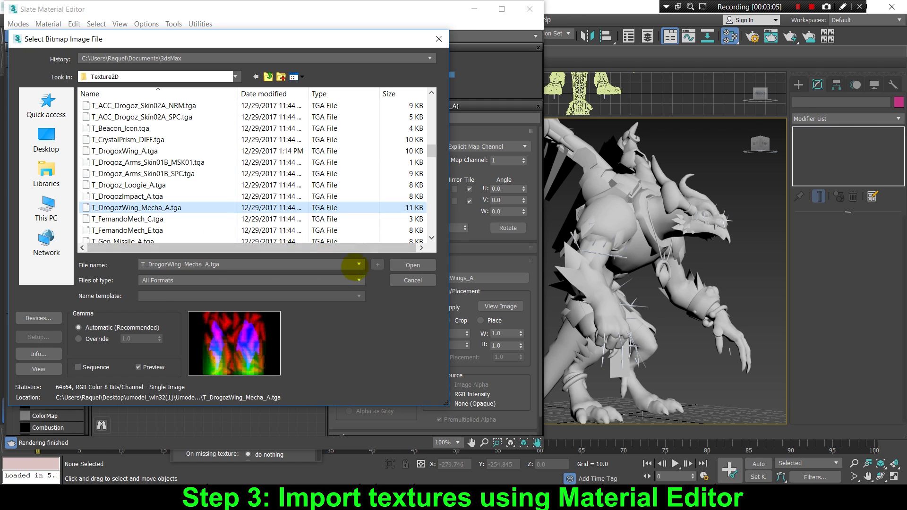
pyautogui.click(409, 265)
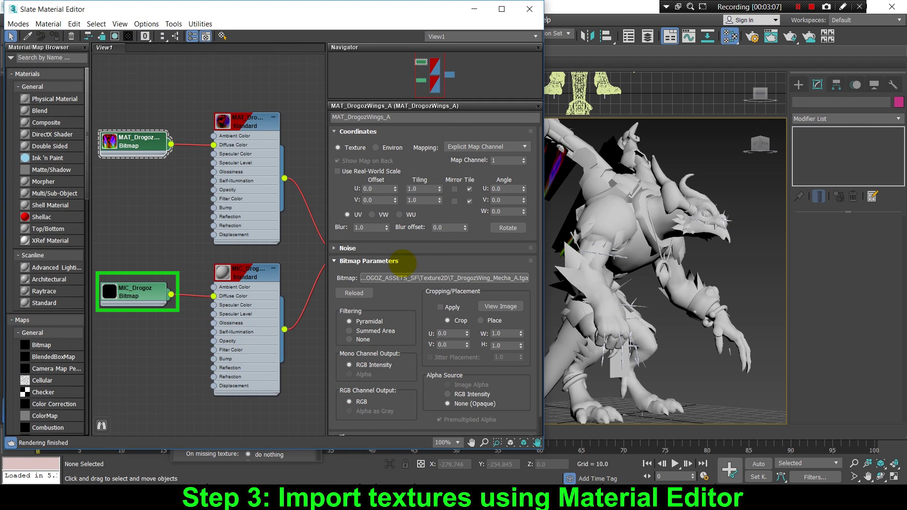
# Open the MIC_Drogoz bitmap and browse to UmodelExport\DROGOZ_ASSETS_SF\Texture2D for a new image.
pyautogui.click(127, 295)
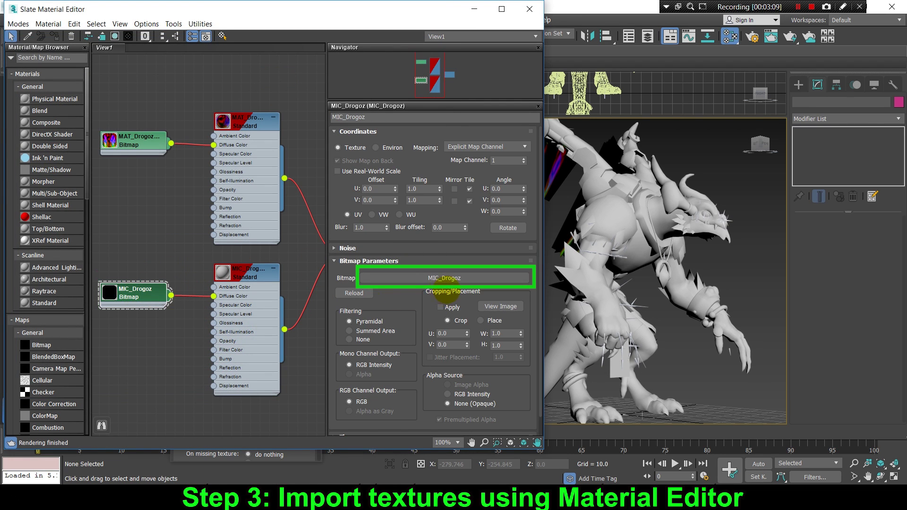
pyautogui.click(452, 276)
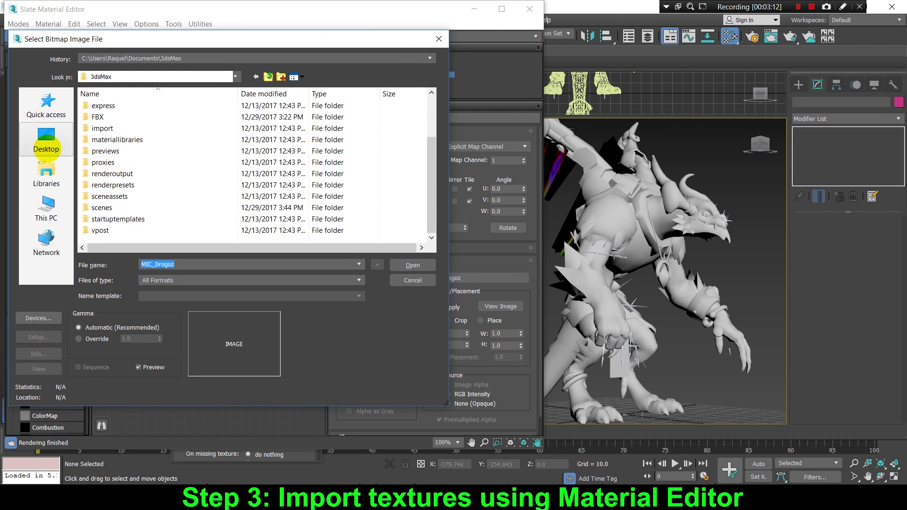
pyautogui.click(45, 145)
pyautogui.scroll(-1, 182, 159)
pyautogui.doubleClick(230, 236)
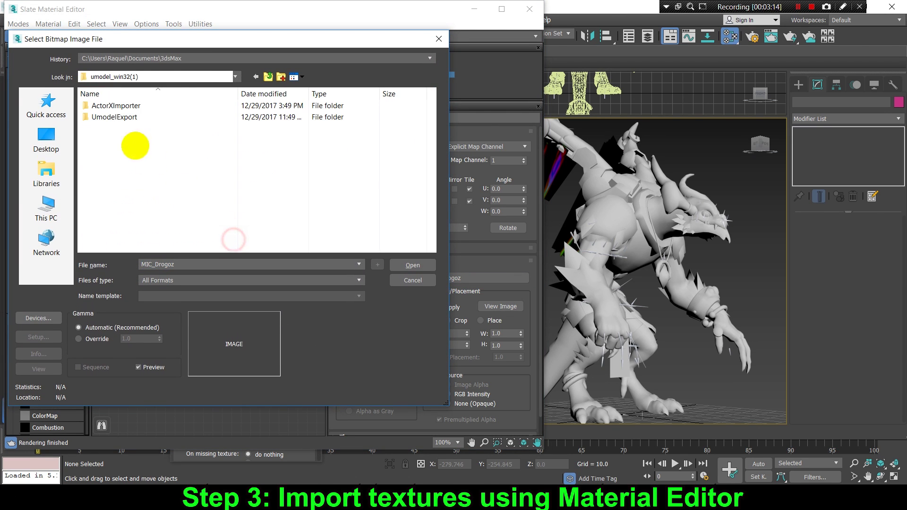
pyautogui.click(101, 114)
pyautogui.doubleClick(100, 114)
pyautogui.scroll(-10, 101, 114)
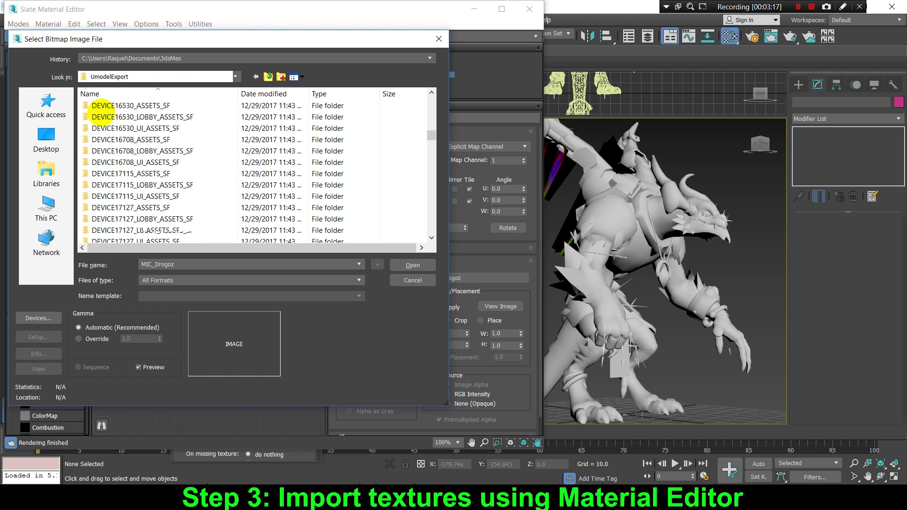
pyautogui.scroll(3, 122, 128)
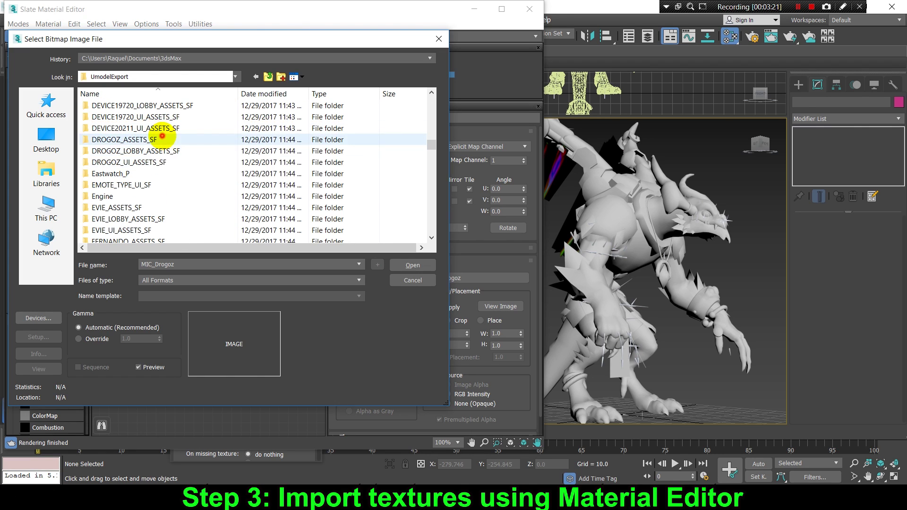
pyautogui.doubleClick(162, 136)
pyautogui.doubleClick(106, 163)
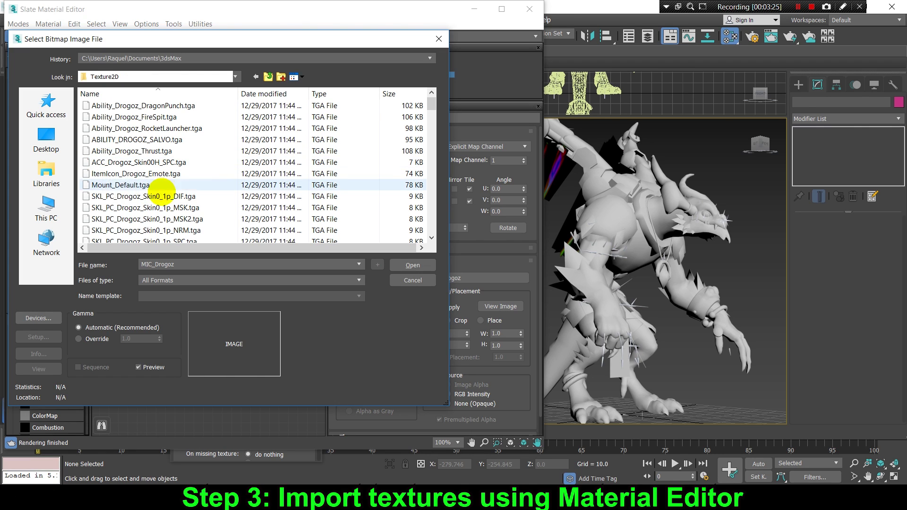
# Pick T_3p_DROGOZ_DIF.tga and load it into the MIC_Drogoz bitmap.
pyautogui.click(162, 196)
pyautogui.scroll(-2, 162, 196)
pyautogui.scroll(2, 162, 195)
pyautogui.scroll(-5, 162, 196)
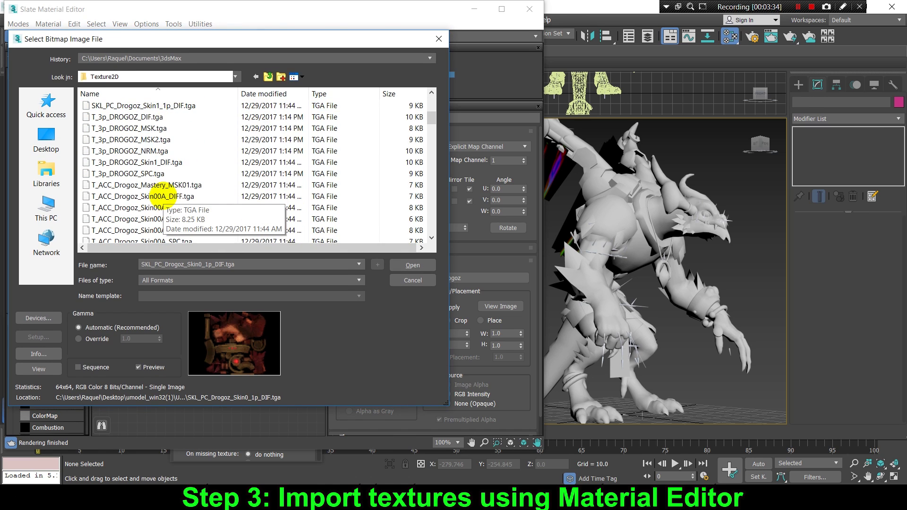
pyautogui.click(147, 116)
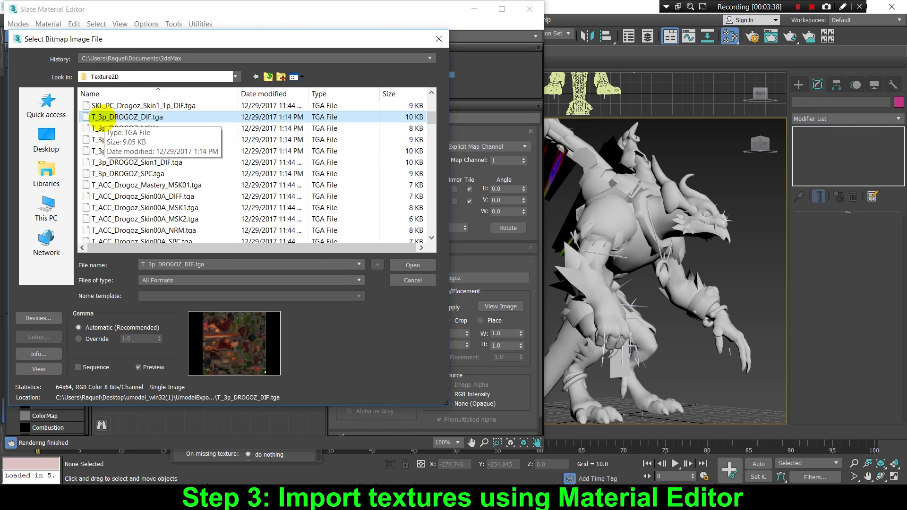
pyautogui.click(413, 266)
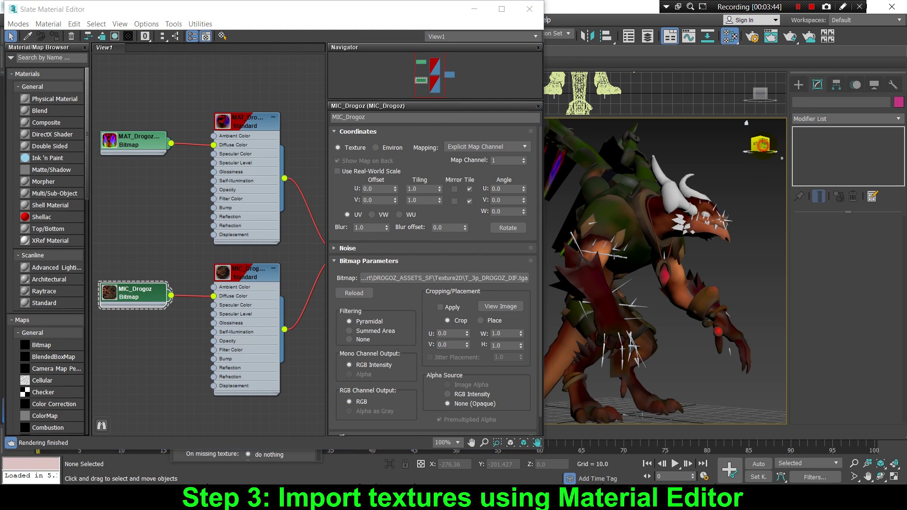
# Select the head-and-horn mesh and load its material into the Slate node view.
pyautogui.keyDown('alt'); pyautogui.moveTo(661, 272); pyautogui.dragTo(698, 218, button='middle'); pyautogui.keyUp('alt')
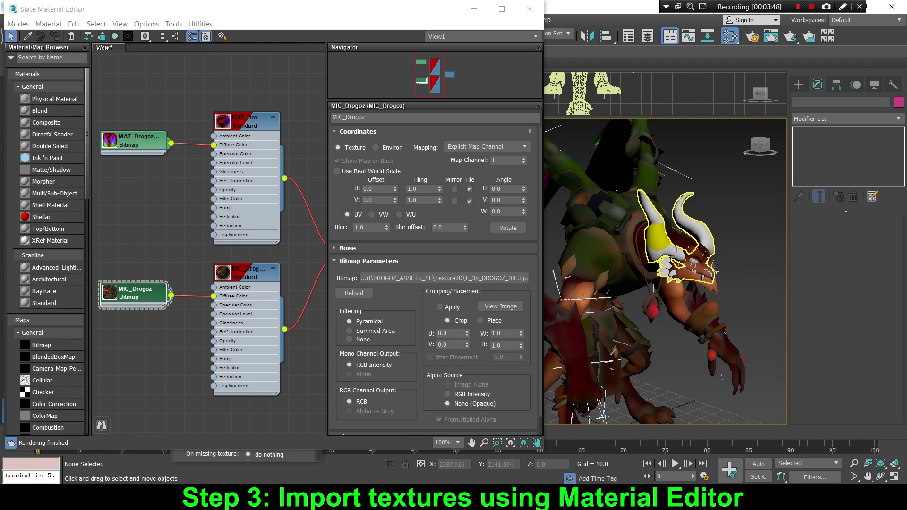
pyautogui.click(657, 236)
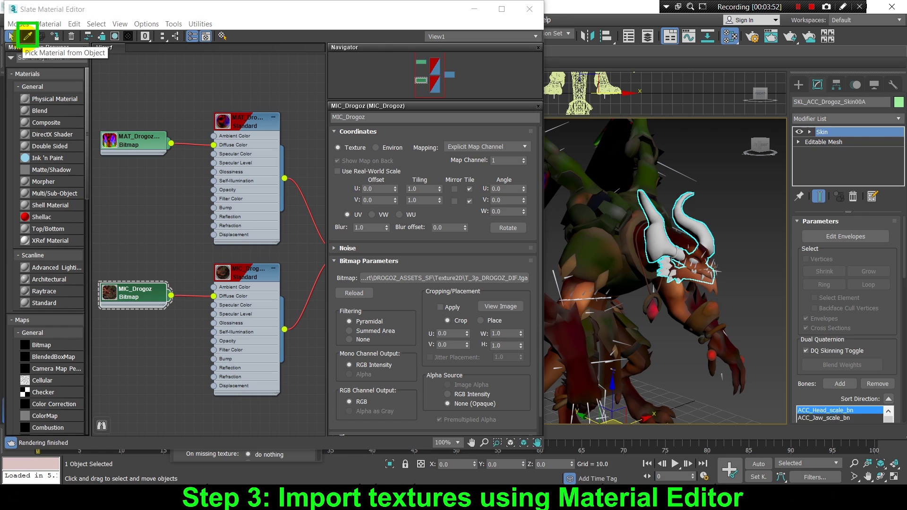
pyautogui.click(27, 37)
pyautogui.click(657, 236)
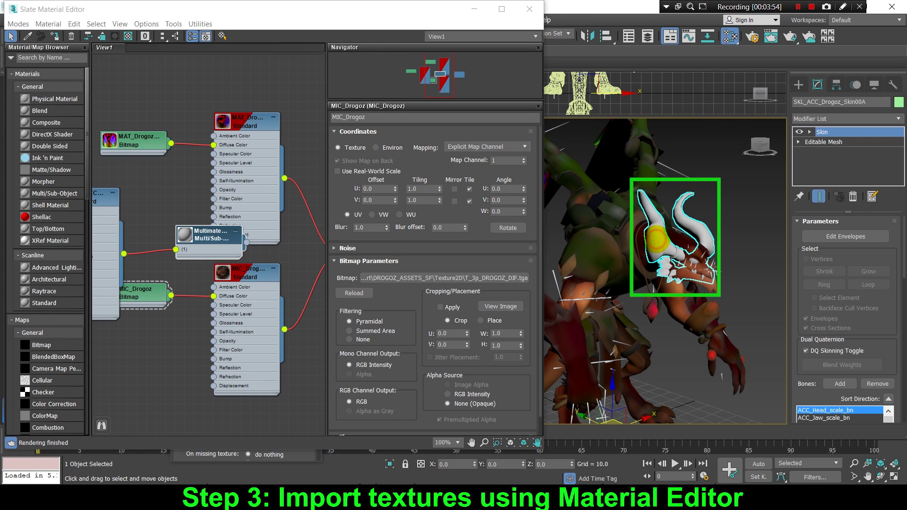
# Rearrange the Multimaterial, Standard material and accessory bitmap nodes in the node view.
pyautogui.moveTo(429, 90); pyautogui.dragTo(416, 86)
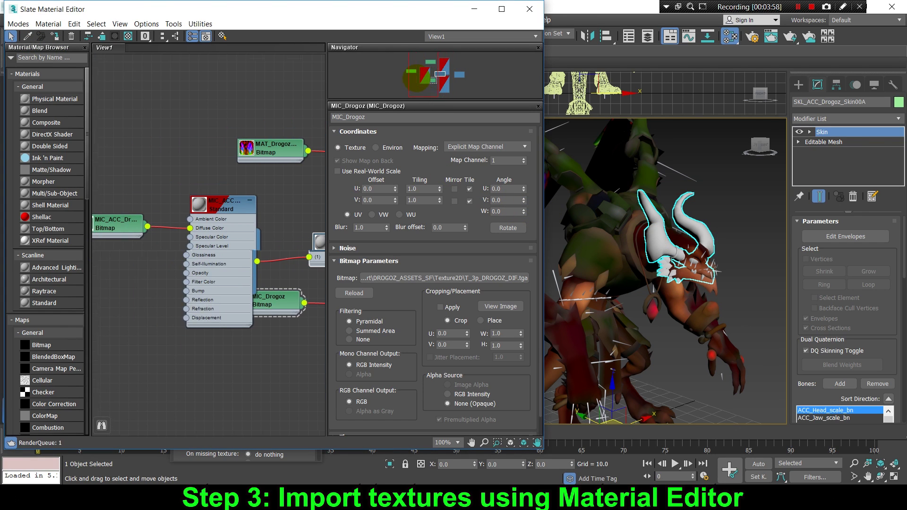
pyautogui.moveTo(317, 243); pyautogui.dragTo(279, 366)
pyautogui.moveTo(211, 203); pyautogui.dragTo(175, 279)
pyautogui.moveTo(430, 86); pyautogui.dragTo(418, 84)
pyautogui.moveTo(161, 224); pyautogui.dragTo(119, 289)
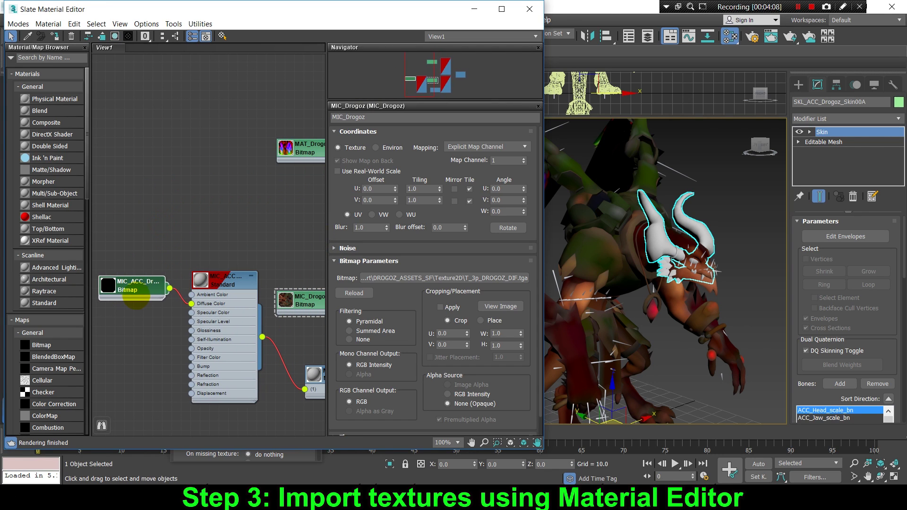
# Open the accessory bitmap and load T_ACC_Drogoz_Skin00A_DIFF.tga from DROGOZ_ASSETS_SF\Texture2D.
pyautogui.doubleClick(136, 289)
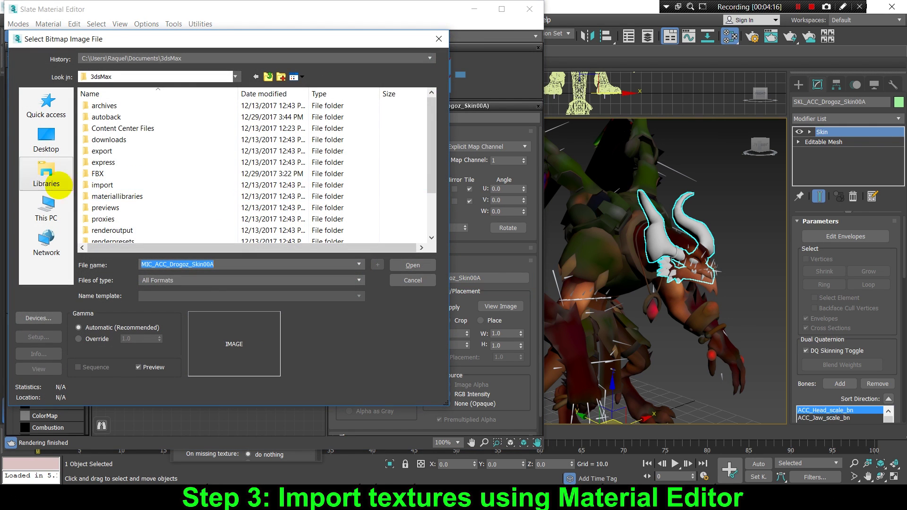
pyautogui.click(46, 138)
pyautogui.doubleClick(218, 171)
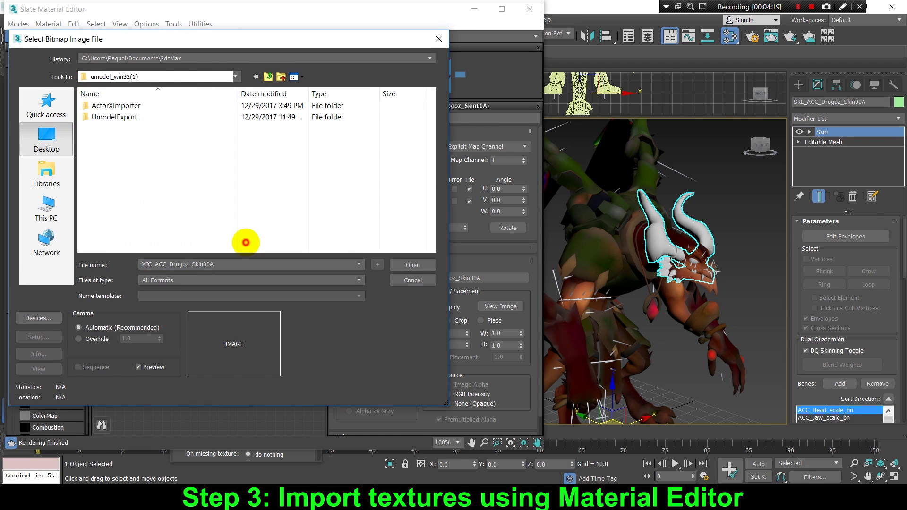
pyautogui.doubleClick(113, 116)
pyautogui.scroll(-5, 108, 118)
pyautogui.scroll(-3, 113, 115)
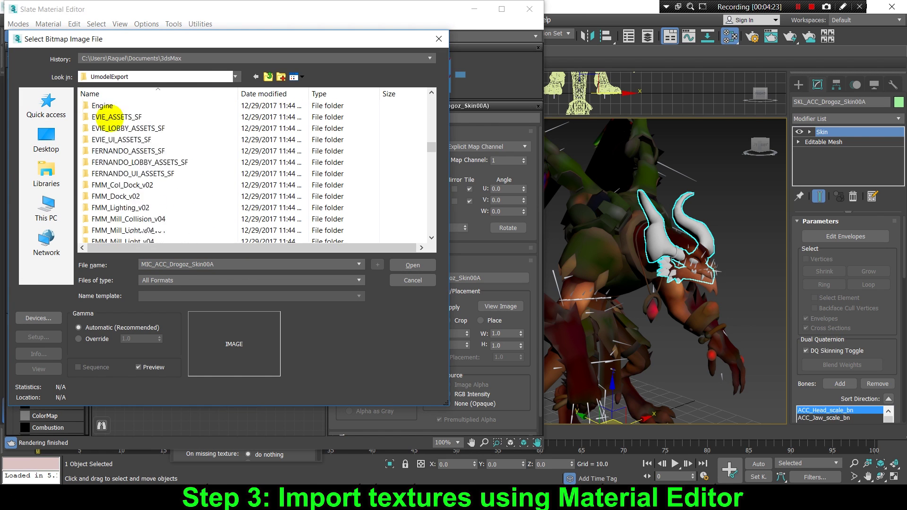
pyautogui.scroll(2, 113, 116)
pyautogui.doubleClick(126, 216)
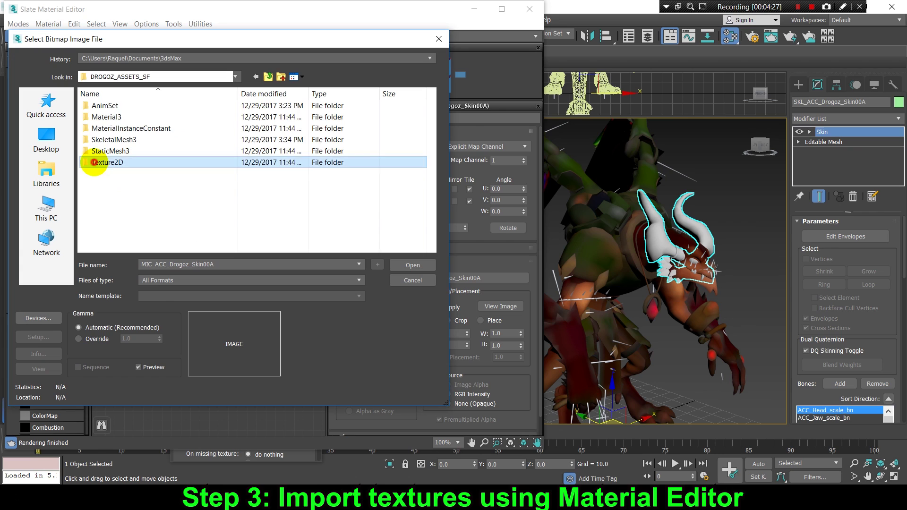
pyautogui.doubleClick(116, 162)
pyautogui.scroll(-8, 141, 156)
pyautogui.click(143, 219)
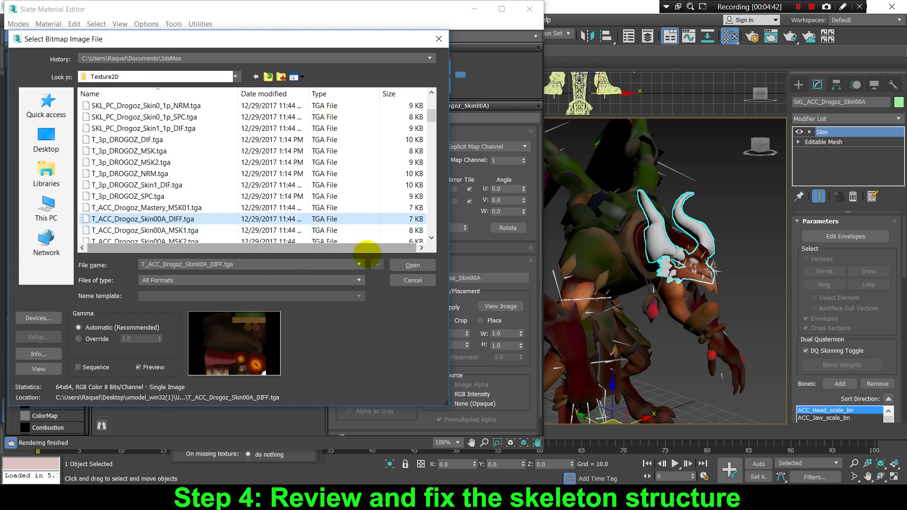
pyautogui.click(403, 264)
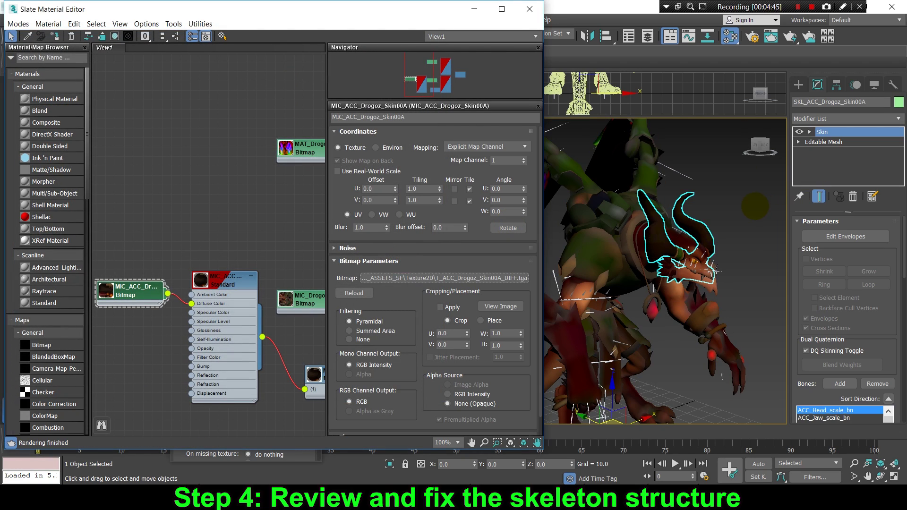
# Deselect the accessory mesh and close the Slate Material Editor.
pyautogui.click(746, 133)
pyautogui.moveTo(762, 147); pyautogui.dragTo(785, 147)
pyautogui.click(530, 9)
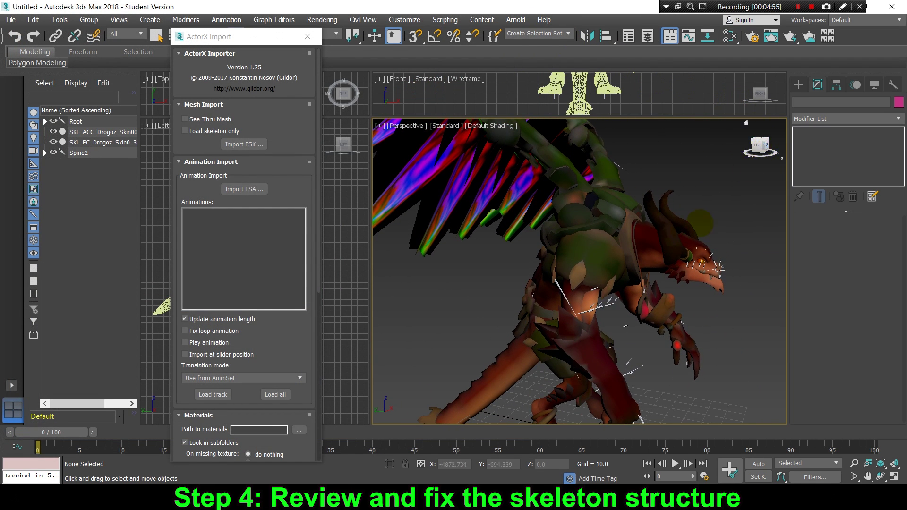
# Expand Root, Pelvis and Spine in the Scene Explorer and link Spine2 under Spine1.
pyautogui.click(81, 153)
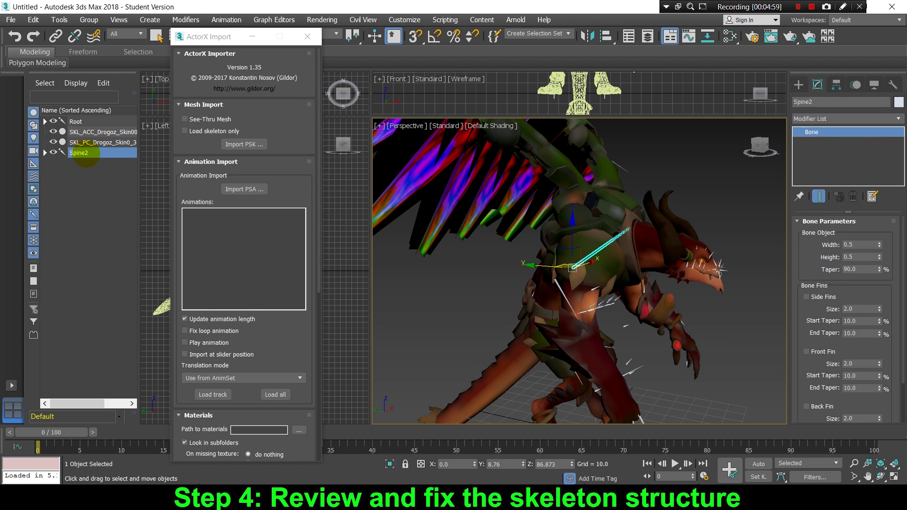
pyautogui.click(78, 122)
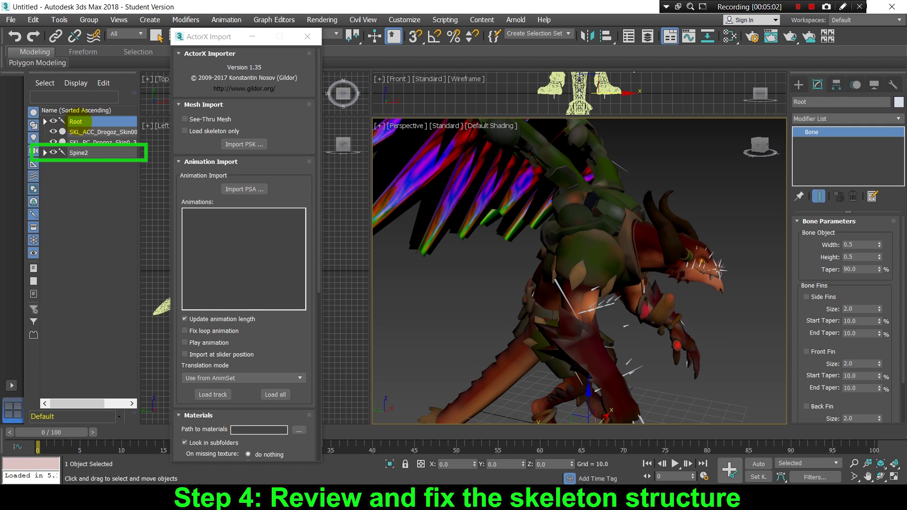
pyautogui.click(45, 121)
pyautogui.click(53, 184)
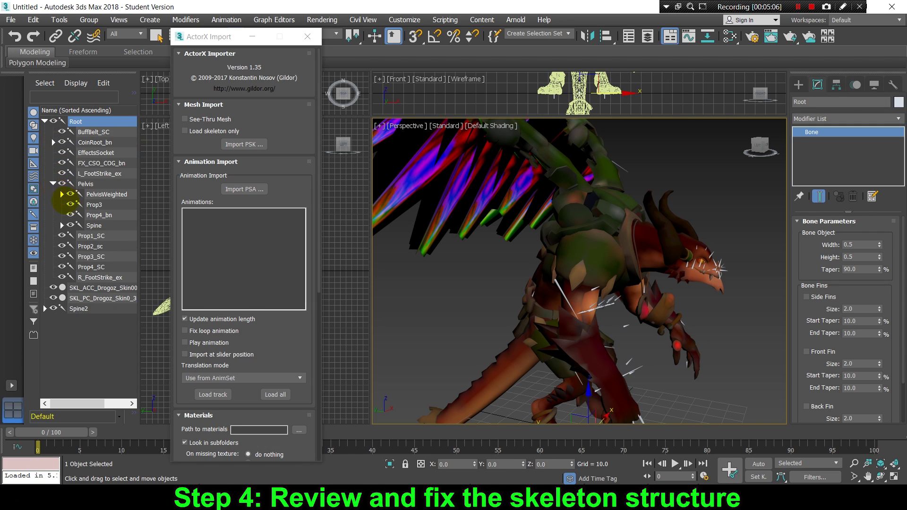
pyautogui.click(62, 226)
pyautogui.click(102, 184)
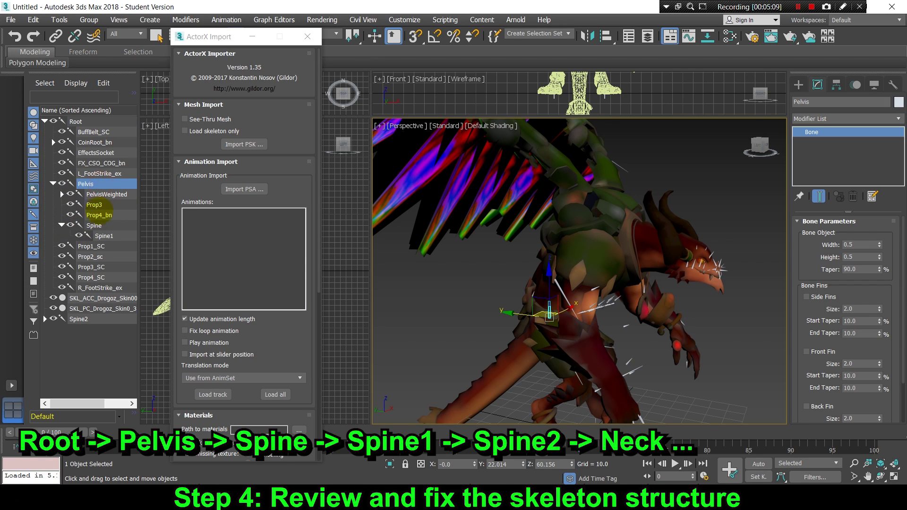
pyautogui.click(94, 225)
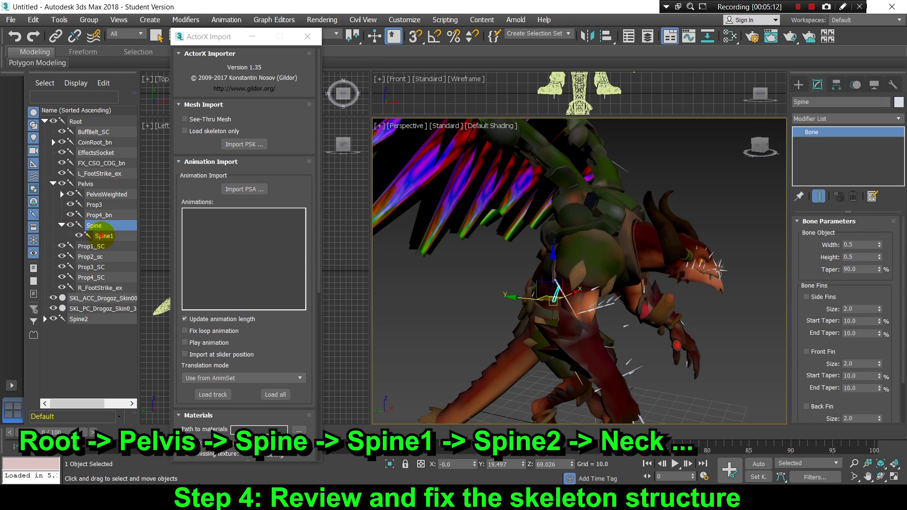
pyautogui.click(103, 236)
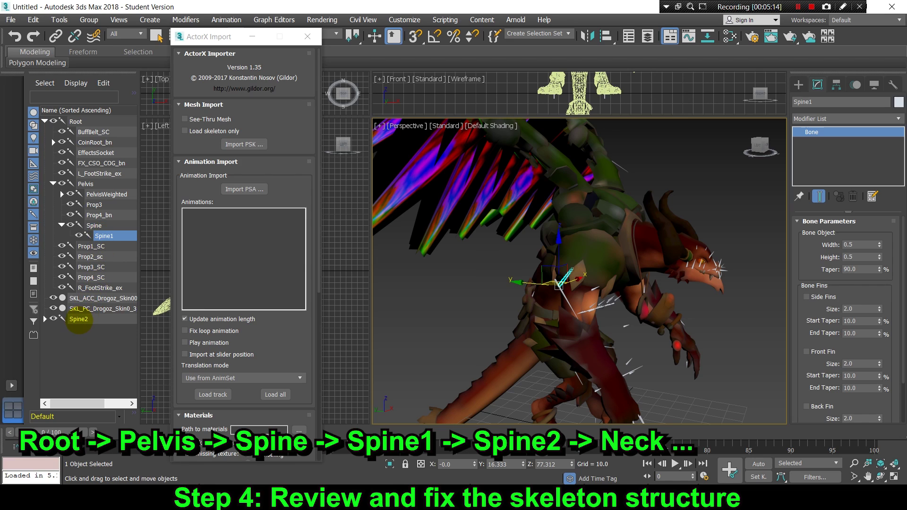
pyautogui.click(78, 320)
pyautogui.moveTo(78, 320); pyautogui.dragTo(105, 236)
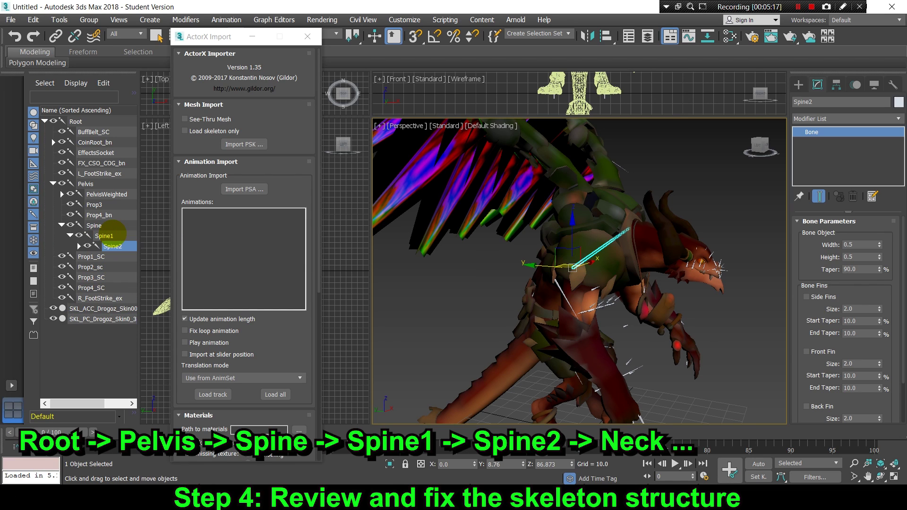
# Verify the Pelvis–Spine–Spine1–Spine2–Neck chain, then collapse and select Root.
pyautogui.click(79, 247)
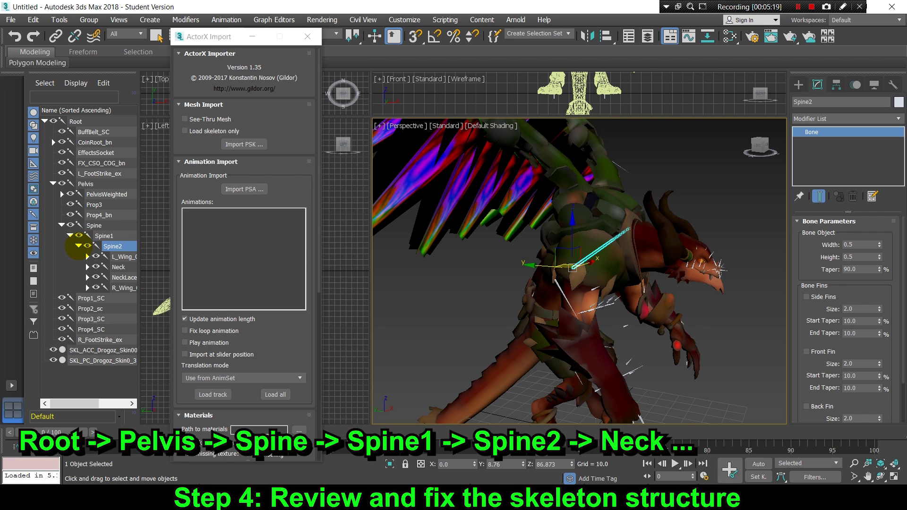
pyautogui.click(93, 184)
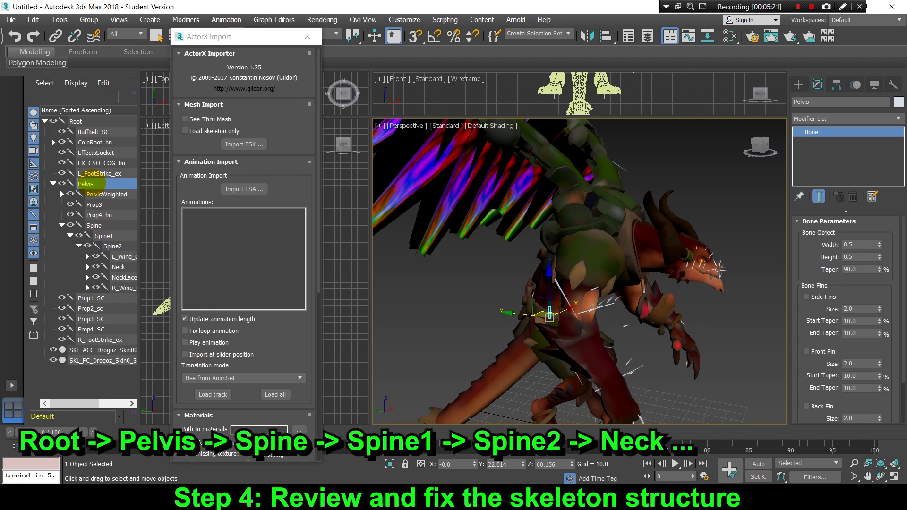
pyautogui.click(103, 227)
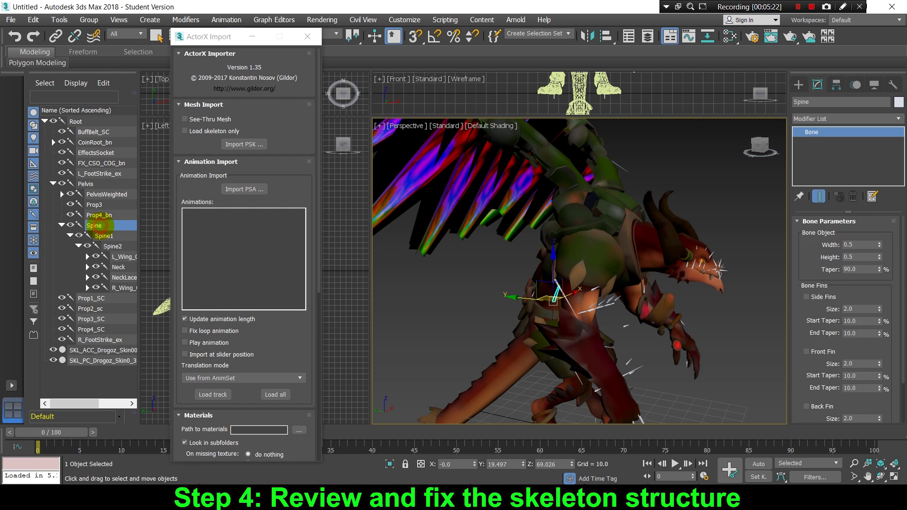
pyautogui.click(106, 235)
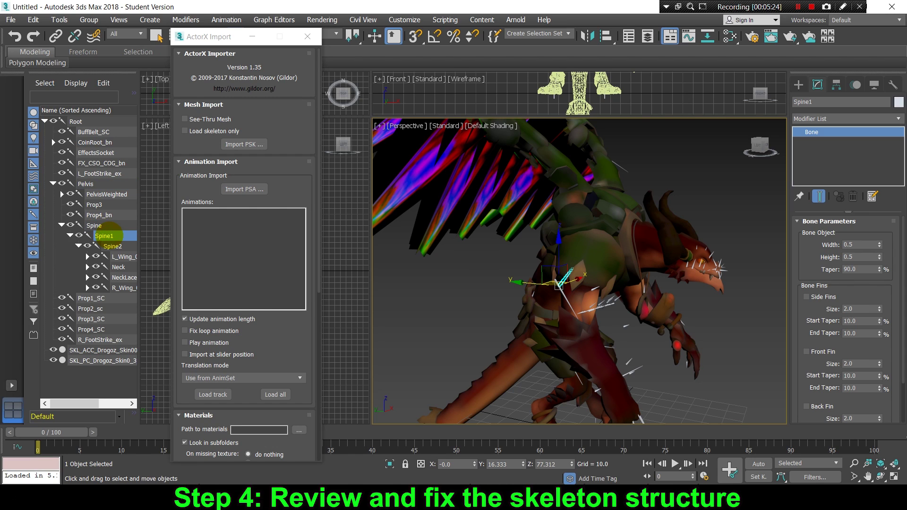
pyautogui.click(113, 246)
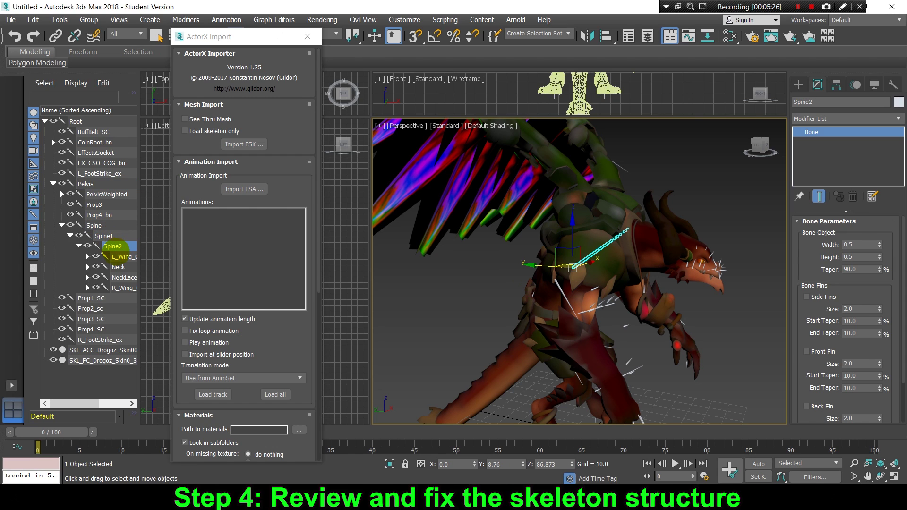
pyautogui.click(119, 267)
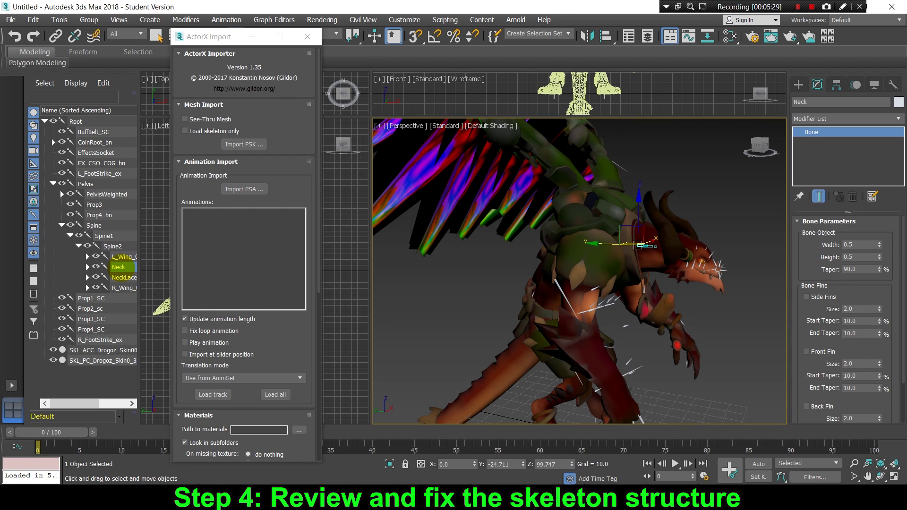
pyautogui.click(45, 121)
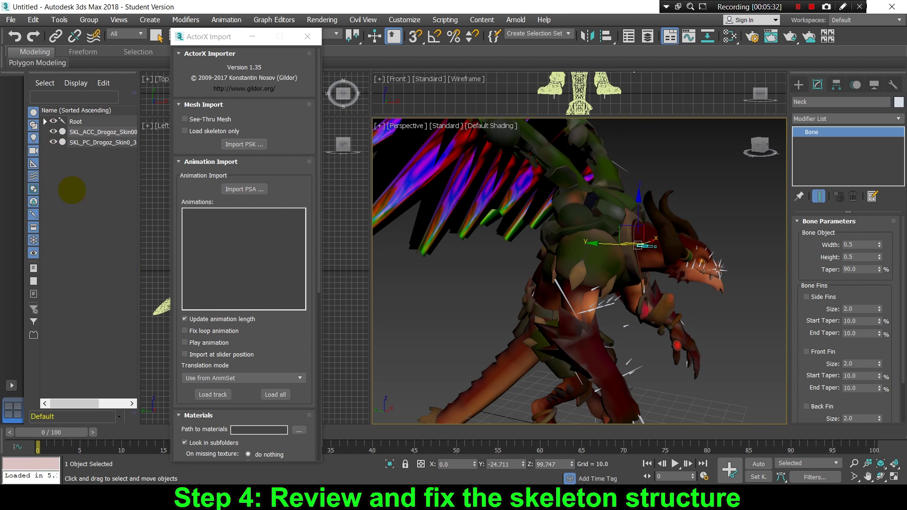
pyautogui.click(78, 122)
# Select Root's child bones, hide them, deselect, and view Drogoz from the FRONT.
pyautogui.rightClick(116, 121)
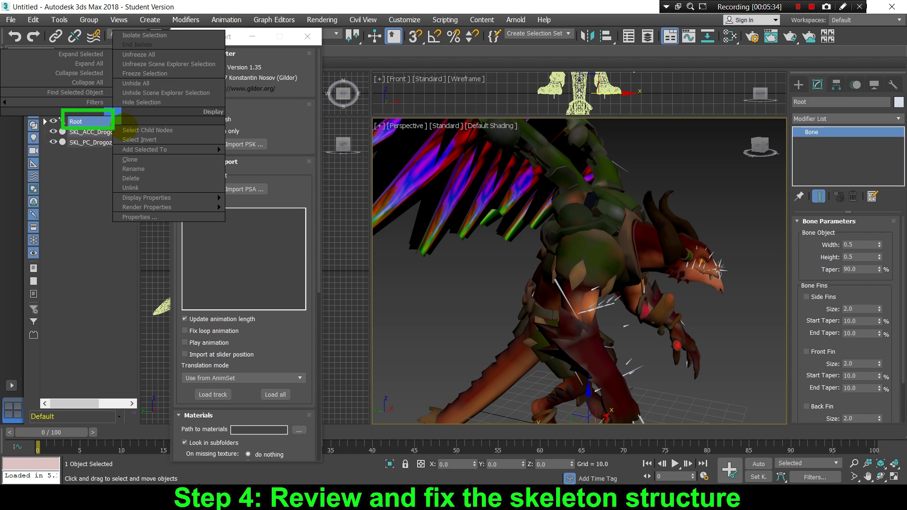
pyautogui.click(127, 130)
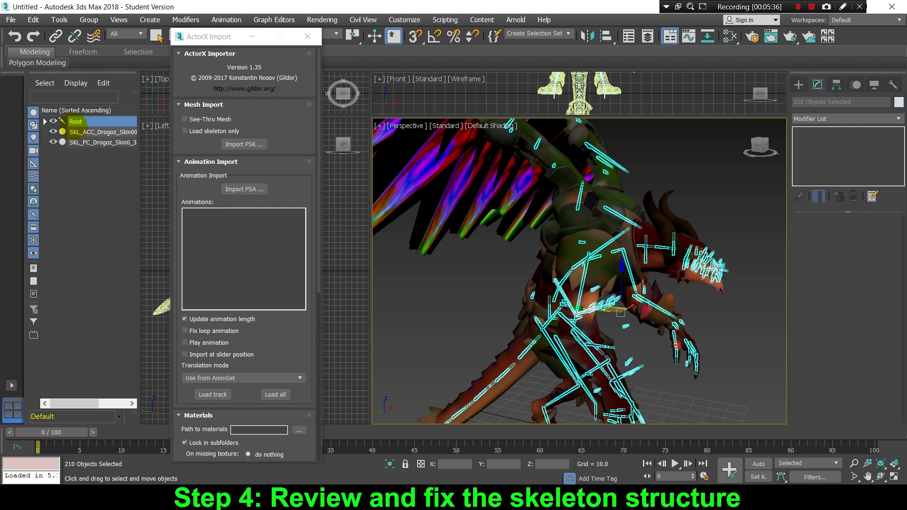
pyautogui.click(53, 121)
pyautogui.click(716, 140)
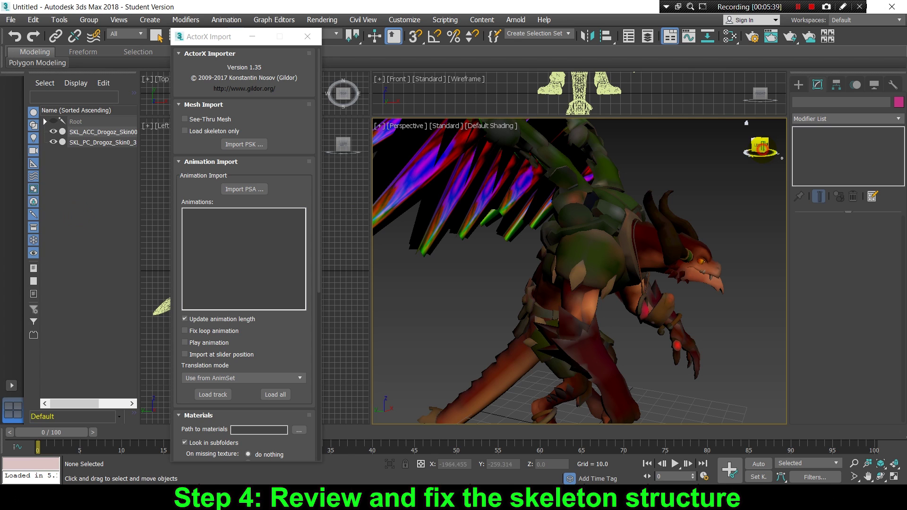
pyautogui.click(762, 147)
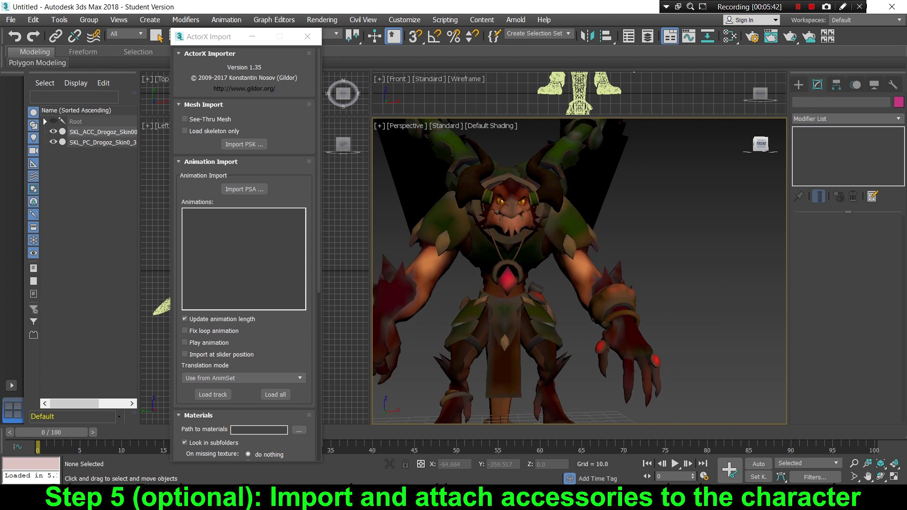
# Open the file location of SKL_WEP_Drogoz_Skin0_3p.psk from the search results.
pyautogui.moveTo(762, 147)
pyautogui.mouseDown()
pyautogui.moveTo(747, 149)
pyautogui.moveTo(760, 146)
pyautogui.mouseUp()
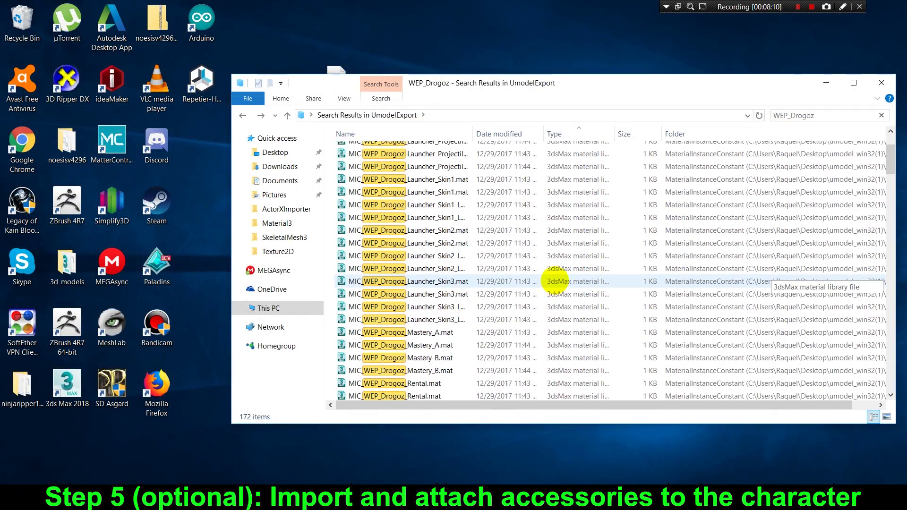
pyautogui.scroll(-20, 556, 281)
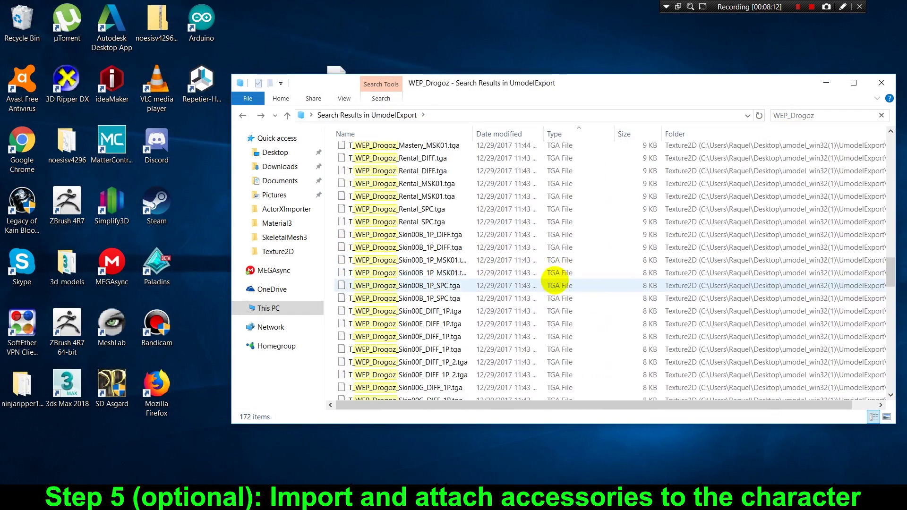
pyautogui.scroll(18, 556, 281)
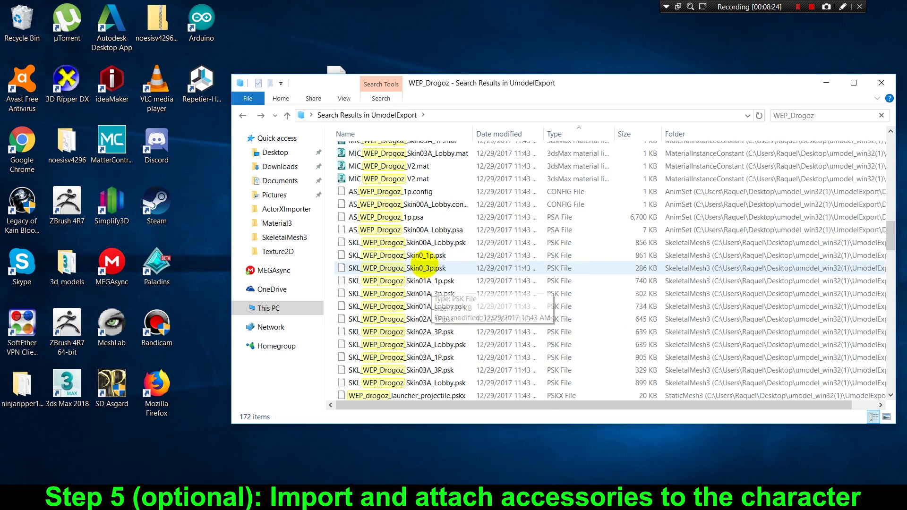
pyautogui.scroll(1, 426, 265)
pyautogui.rightClick(422, 294)
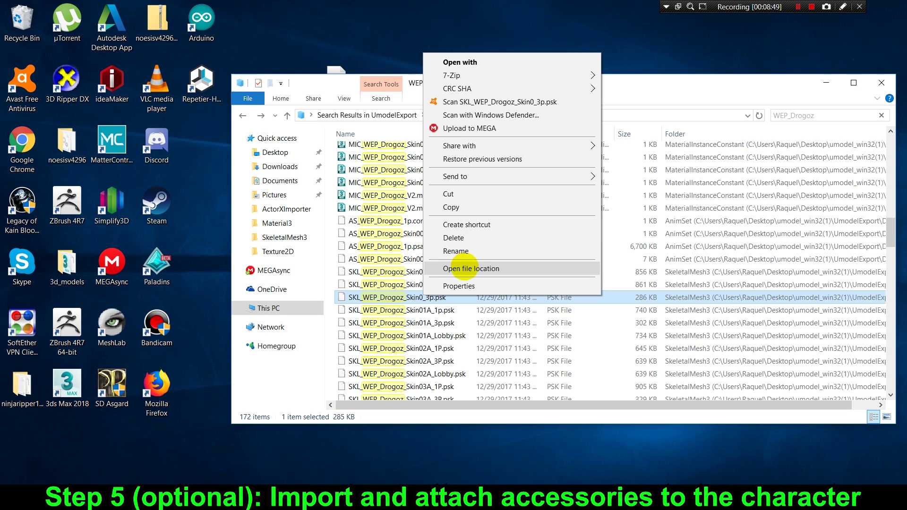
pyautogui.click(464, 268)
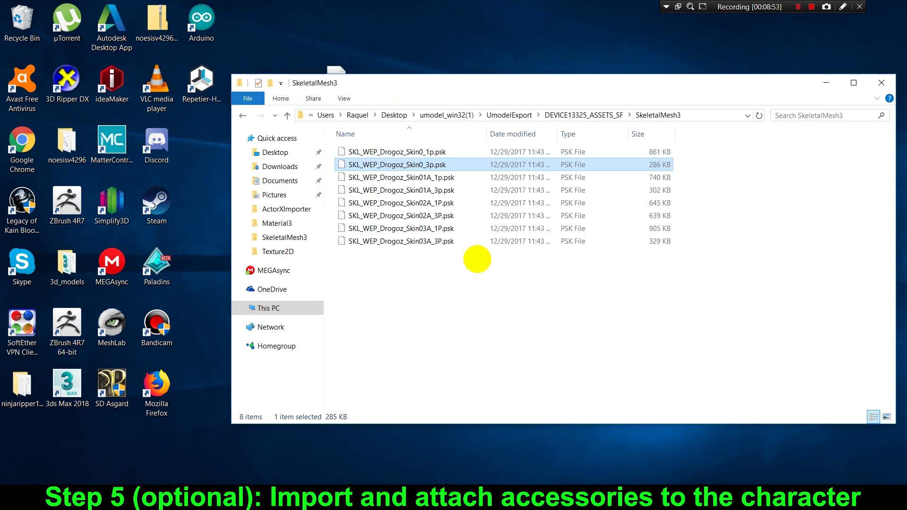
pyautogui.click(478, 262)
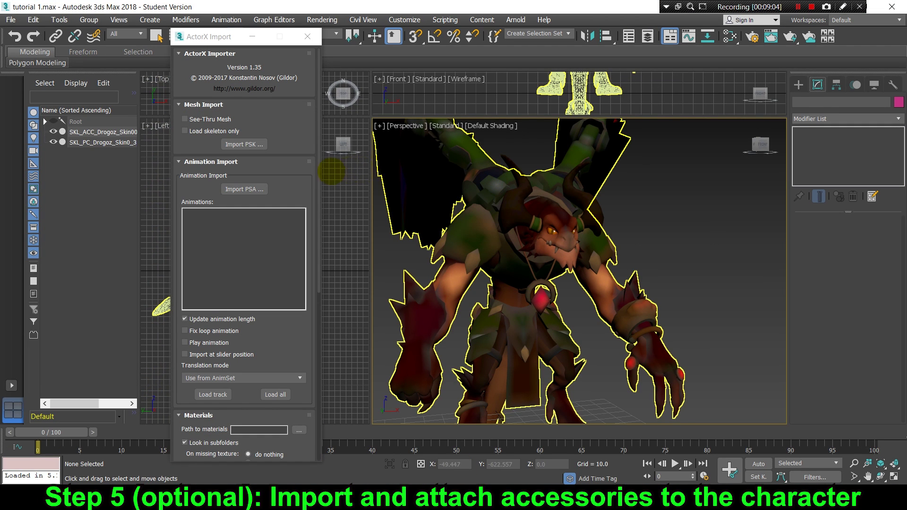
# Import the weapon PSK from DEVICE13325_ASSETS_SF\SkeletalMesh3, then open the Slate Material Editor.
pyautogui.click(332, 171)
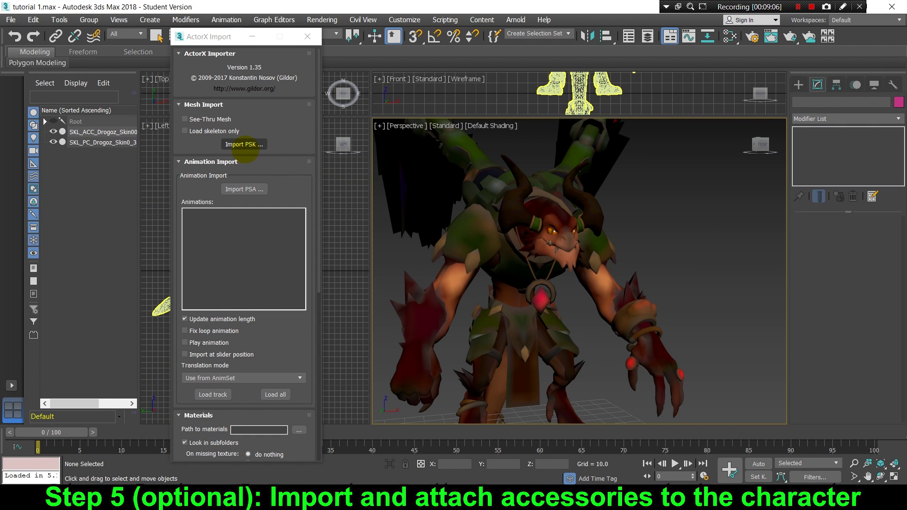
pyautogui.click(242, 145)
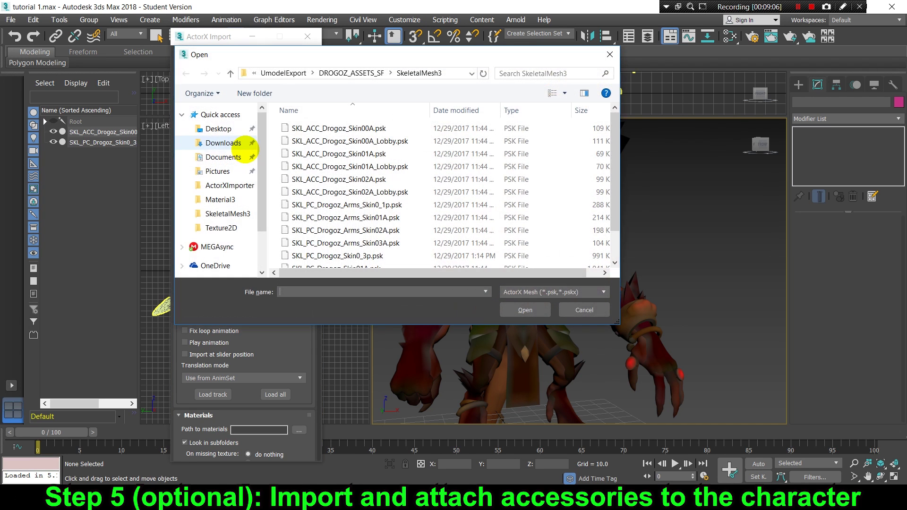
pyautogui.click(280, 74)
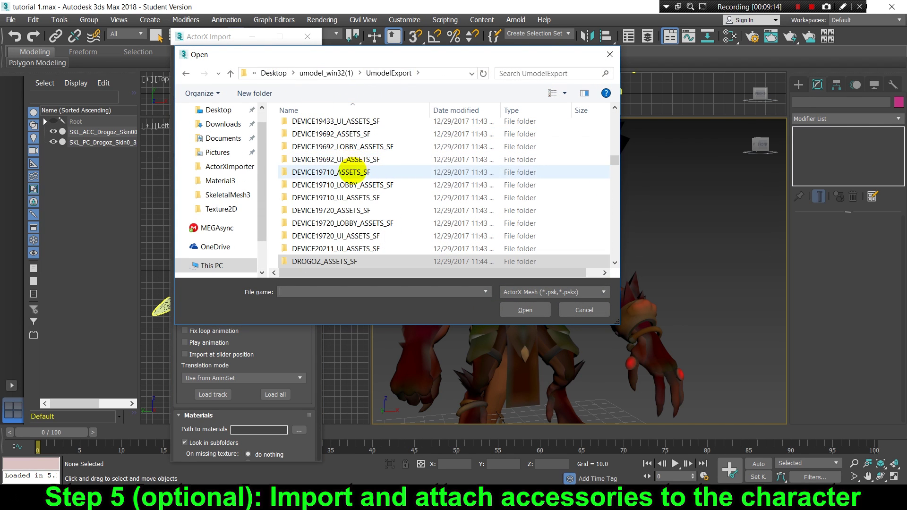
pyautogui.scroll(5, 372, 211)
pyautogui.doubleClick(336, 183)
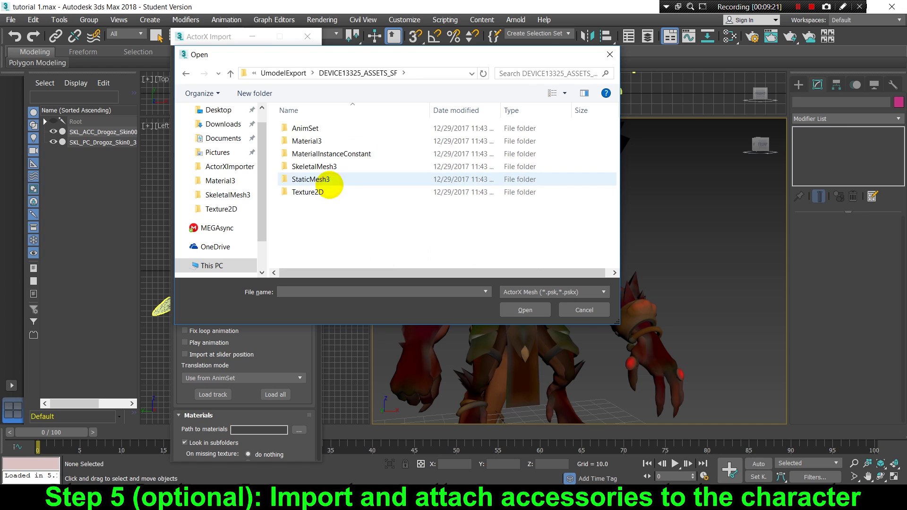
pyautogui.doubleClick(314, 167)
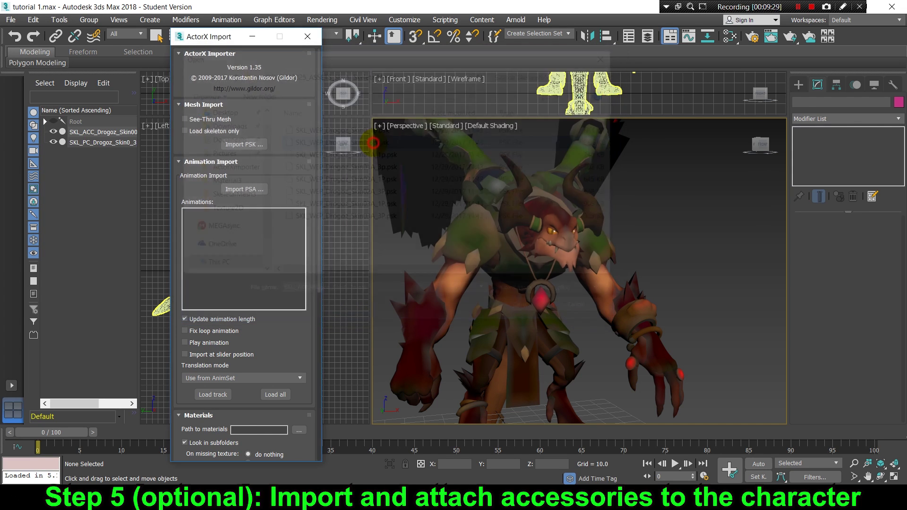
pyautogui.click(731, 37)
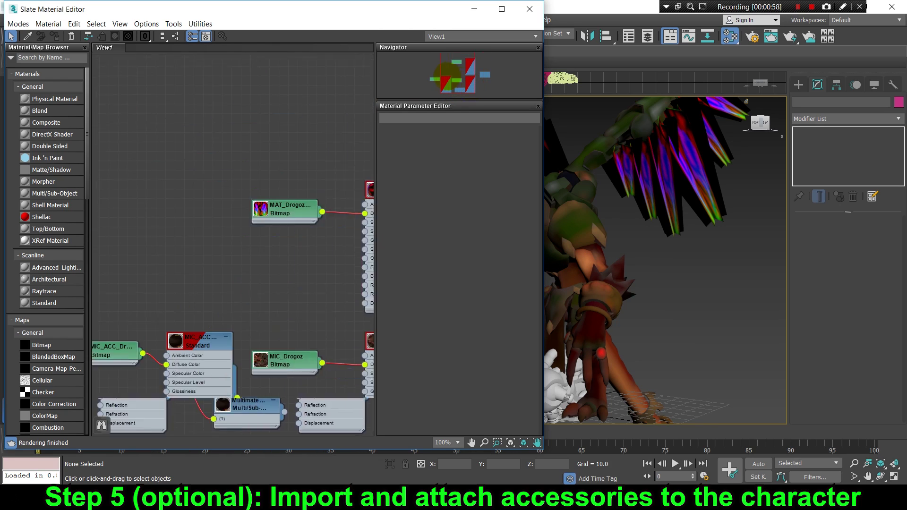
# Eyedrop the weapon's material and open its MIC_WEP_Drogoz_V2 bitmap node.
pyautogui.click(527, 328)
pyautogui.click(27, 36)
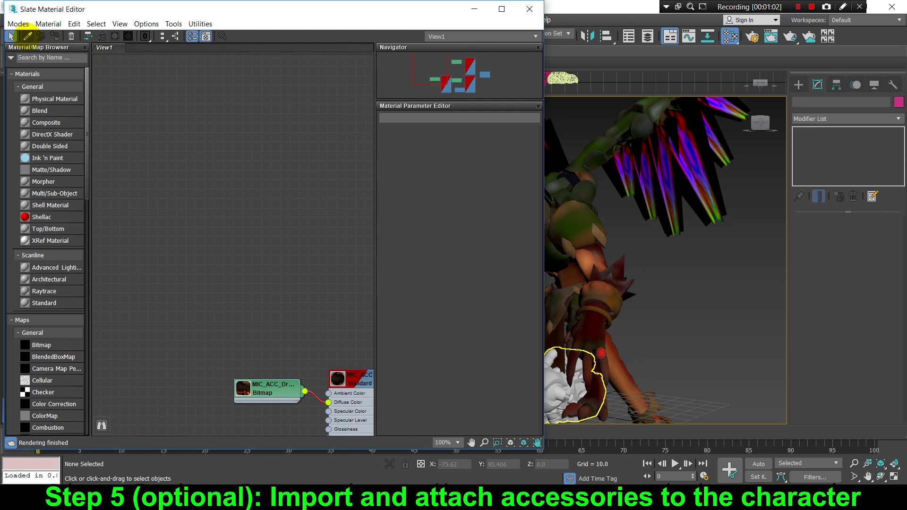
pyautogui.click(556, 389)
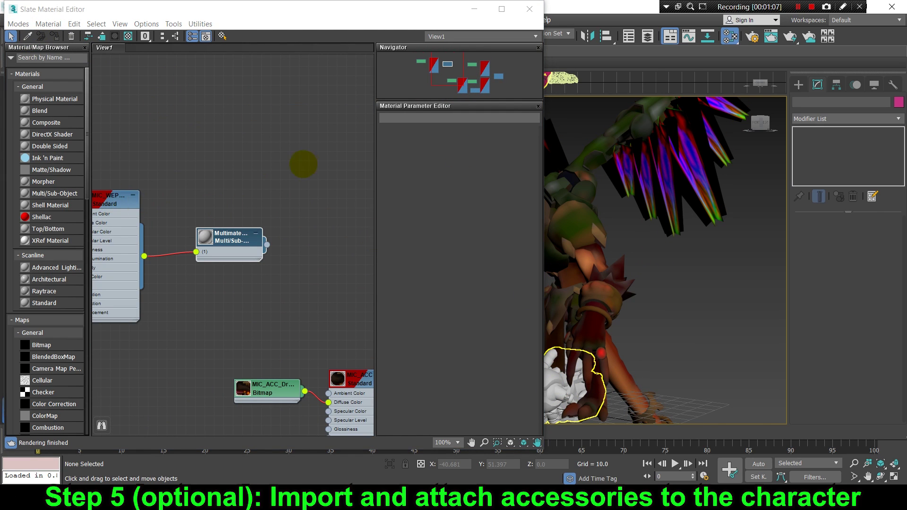
pyautogui.doubleClick(125, 207)
# Load WEP_Drogoz_Launcher_1p_V2_DIFF.tga from DEVICE13325_ASSETS_SF\Texture2D into the bitmap.
pyautogui.click(444, 278)
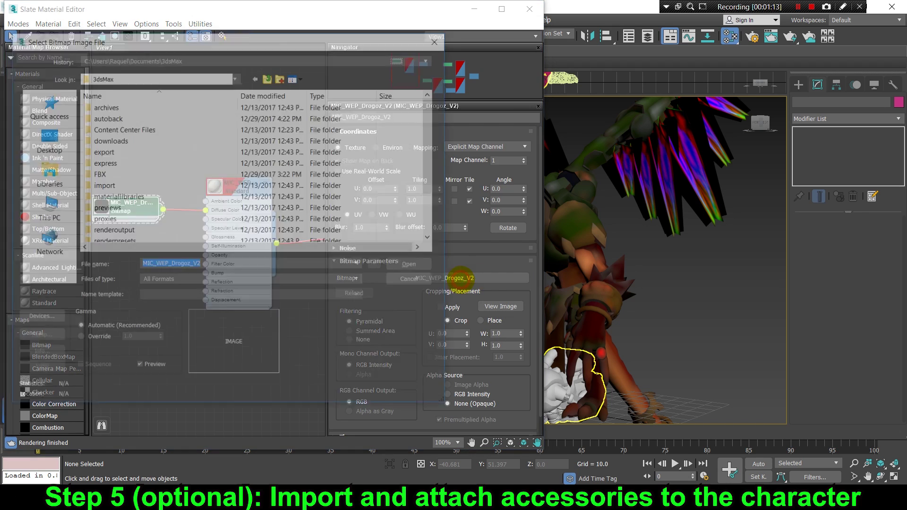
pyautogui.click(46, 141)
pyautogui.doubleClick(257, 239)
pyautogui.doubleClick(113, 117)
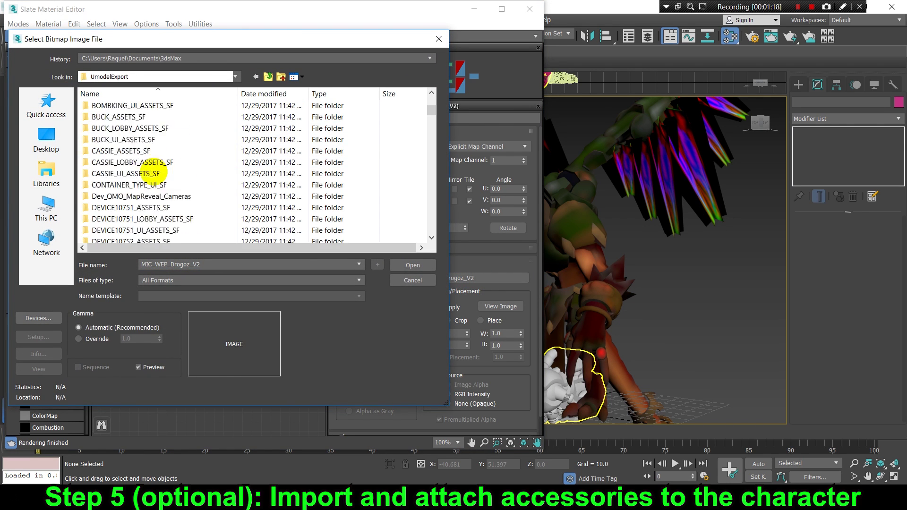
pyautogui.scroll(-5, 137, 156)
pyautogui.doubleClick(150, 115)
pyautogui.doubleClick(151, 162)
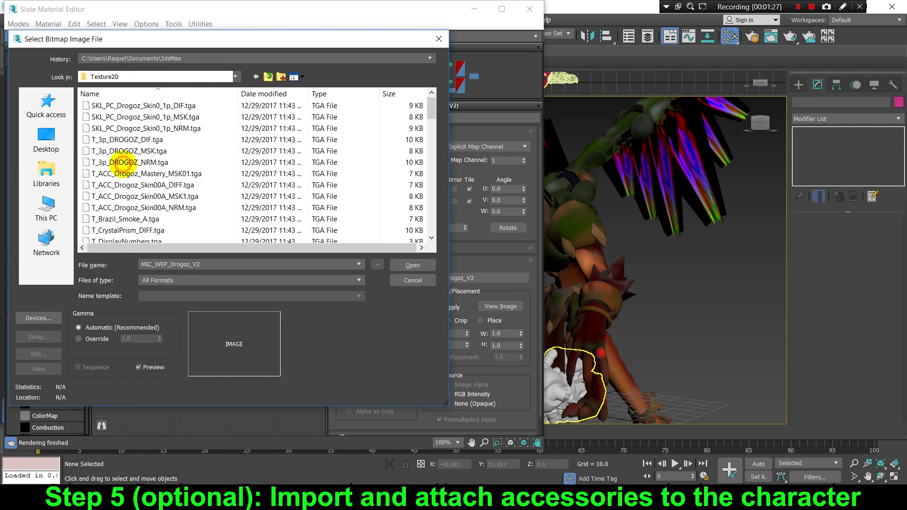
pyautogui.scroll(-5, 158, 160)
pyautogui.click(180, 166)
pyautogui.click(197, 162)
pyautogui.doubleClick(196, 162)
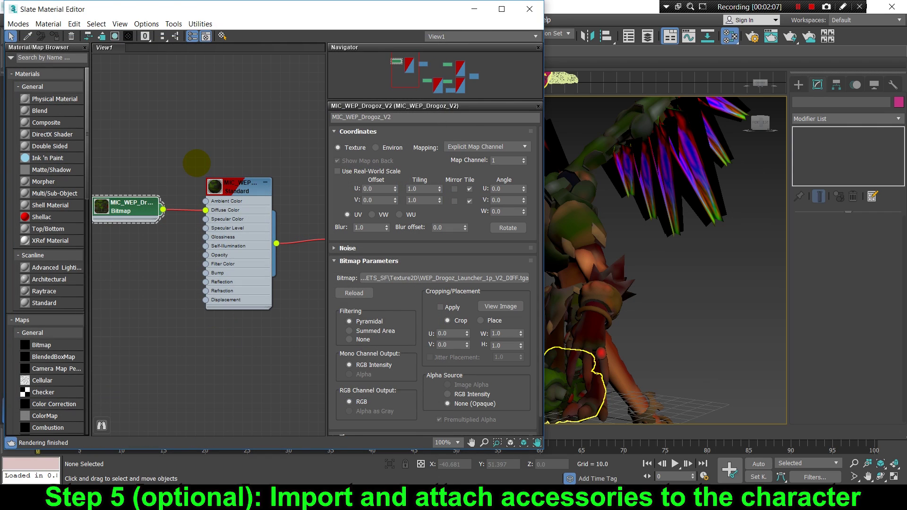
# Close the material editor and select the SKL_WEP_Drogoz_Skin0_3p weapon mesh.
pyautogui.click(530, 9)
pyautogui.moveTo(756, 124); pyautogui.dragTo(775, 129)
pyautogui.click(103, 152)
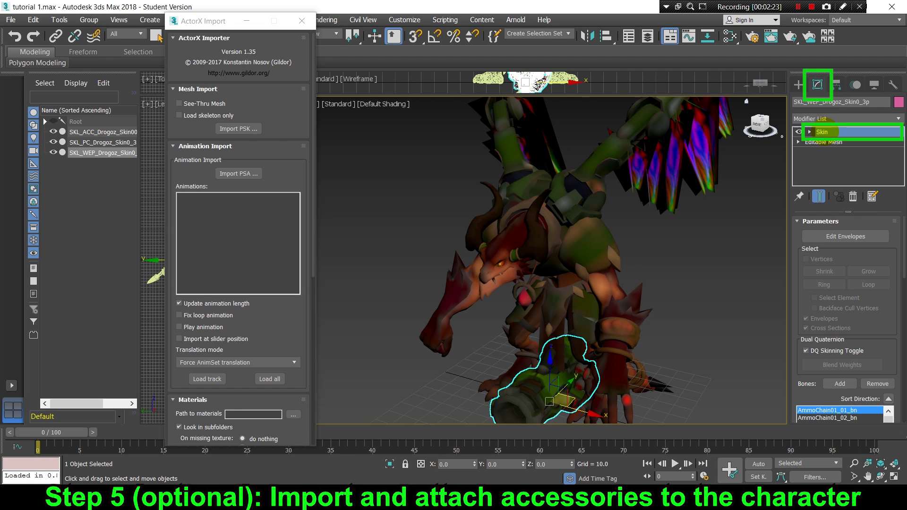
# Delete the weapon's old Skin modifier and slide the weapon toward Drogoz's hand.
pyautogui.rightClick(821, 132)
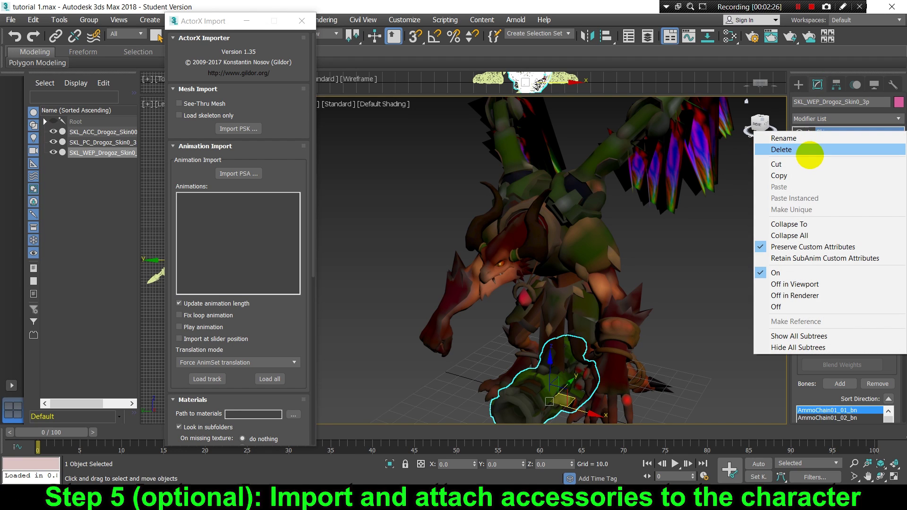
pyautogui.click(810, 150)
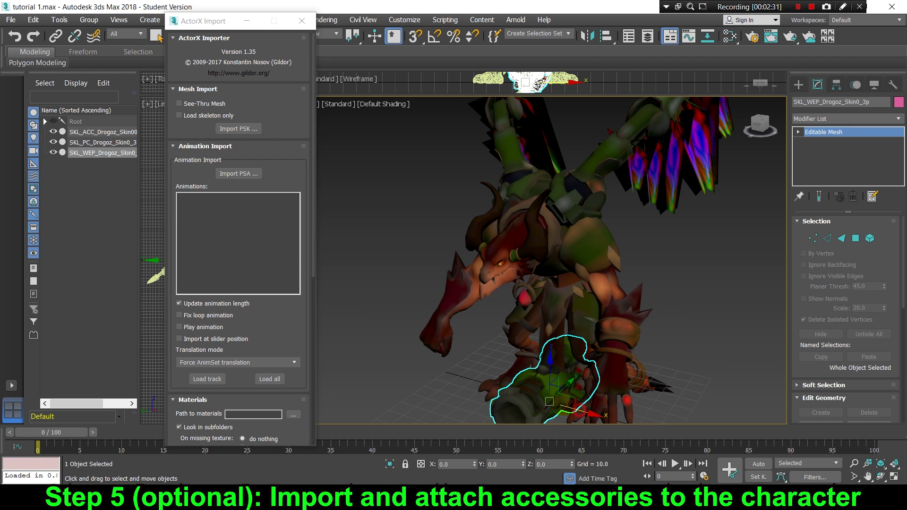
pyautogui.moveTo(567, 409); pyautogui.dragTo(456, 378)
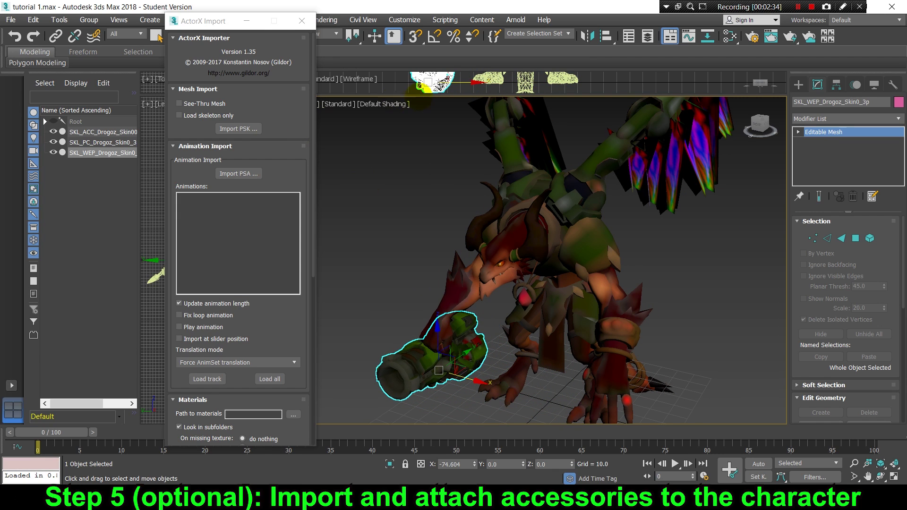
pyautogui.moveTo(237, 20); pyautogui.dragTo(135, 21)
# Rotate the weapon upright beside the hand, then reselect the weapon mesh.
pyautogui.click(255, 36)
pyautogui.moveTo(417, 355); pyautogui.dragTo(466, 283)
pyautogui.click(235, 36)
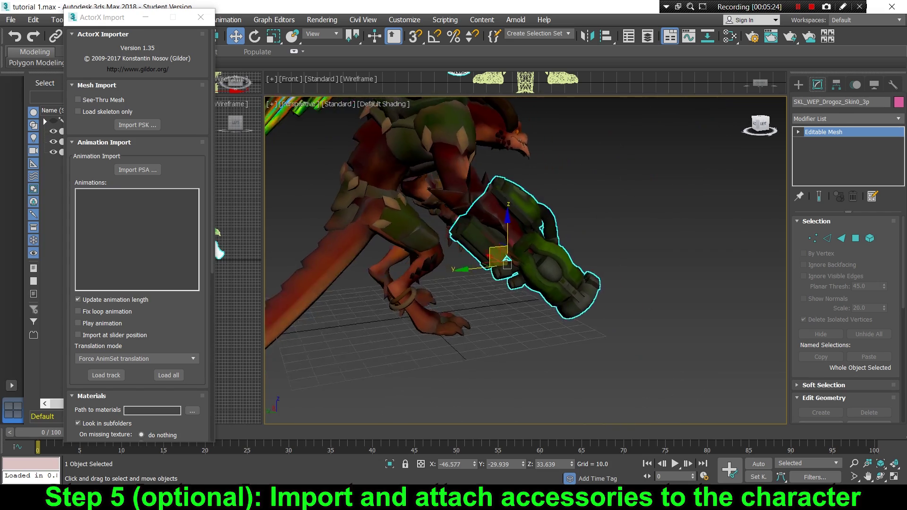
pyautogui.click(662, 320)
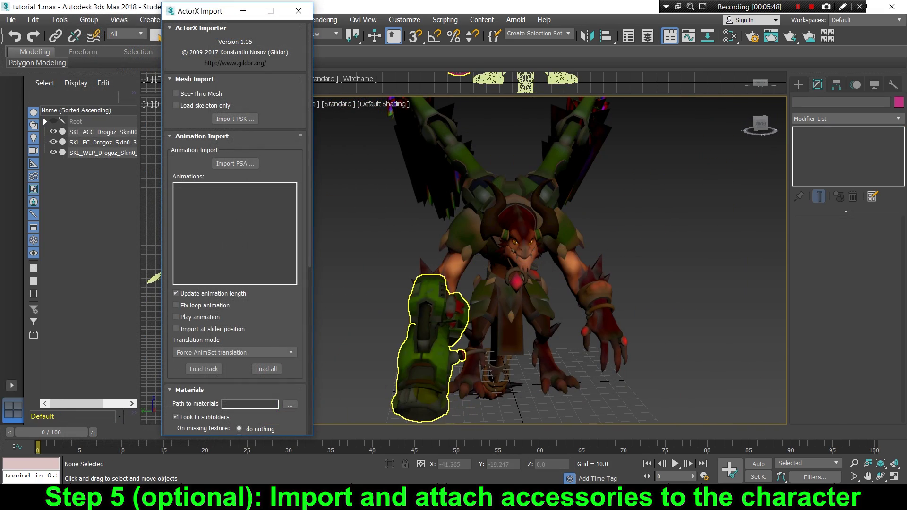
pyautogui.click(428, 331)
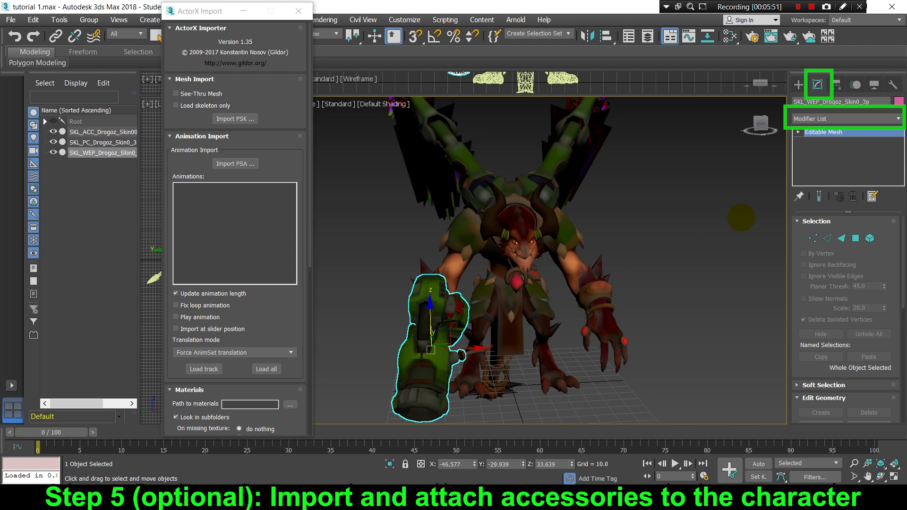
# Add a new Skin modifier to SKL_WEP_Drogoz_Skin0_3p from the Modifier List.
pyautogui.click(881, 118)
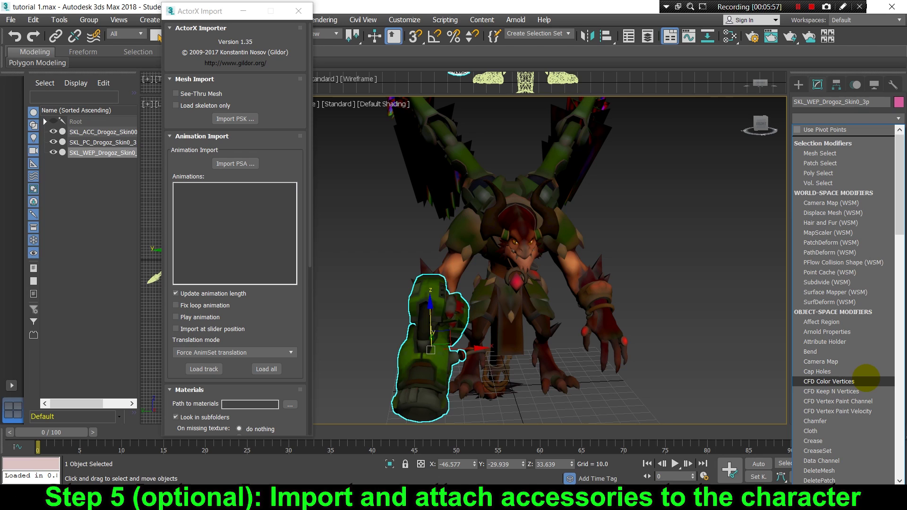
pyautogui.scroll(-4, 866, 378)
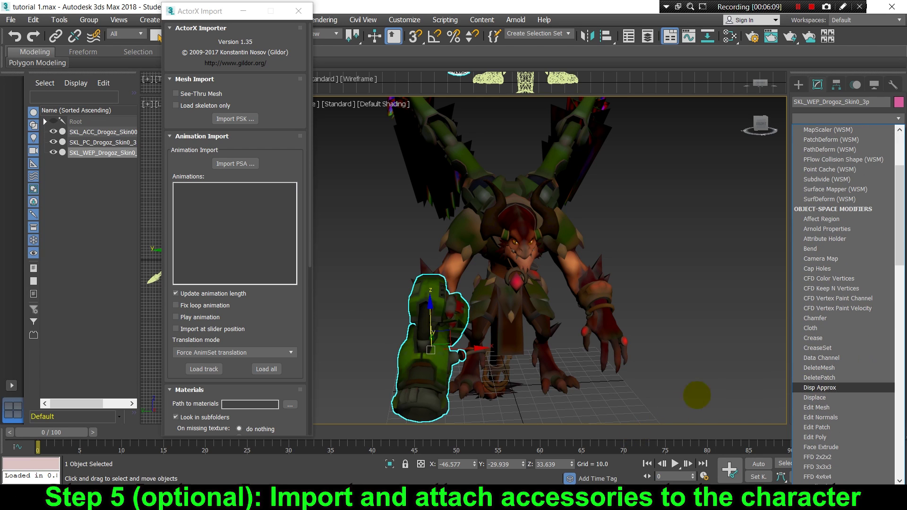
pyautogui.scroll(-15, 825, 384)
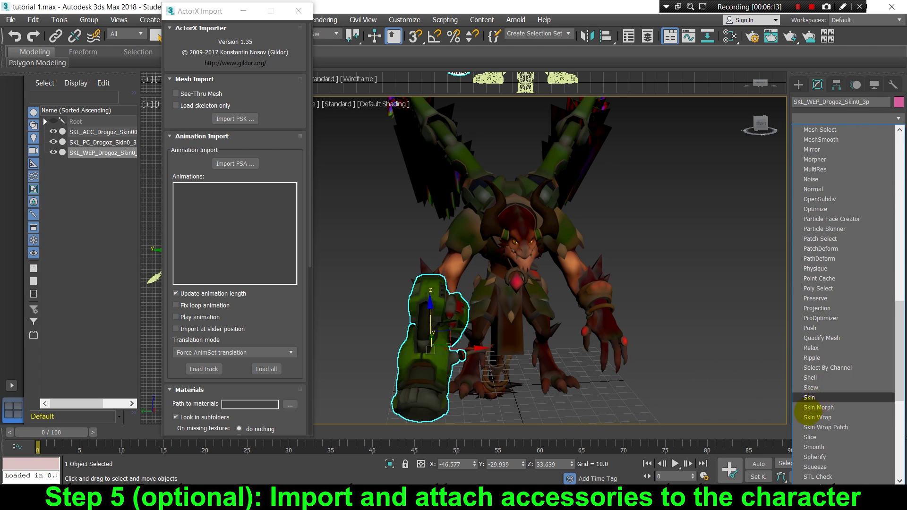
pyautogui.click(809, 398)
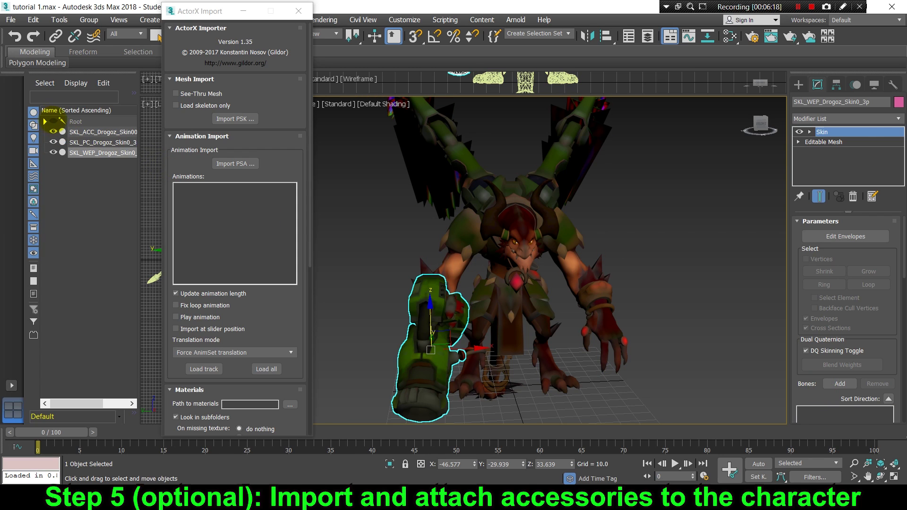
# Select the Root bone with all its children and unhide the skeleton.
pyautogui.click(75, 122)
pyautogui.click(45, 83)
pyautogui.click(84, 128)
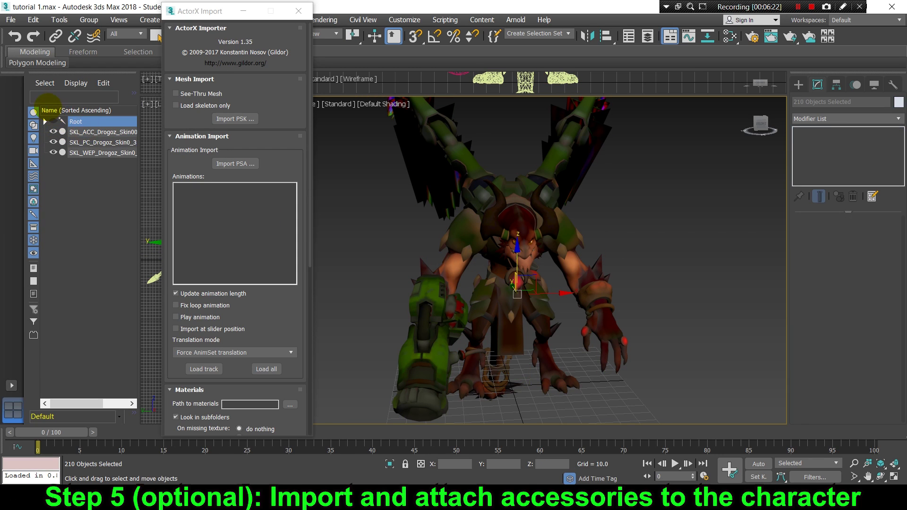
pyautogui.click(54, 122)
pyautogui.click(364, 283)
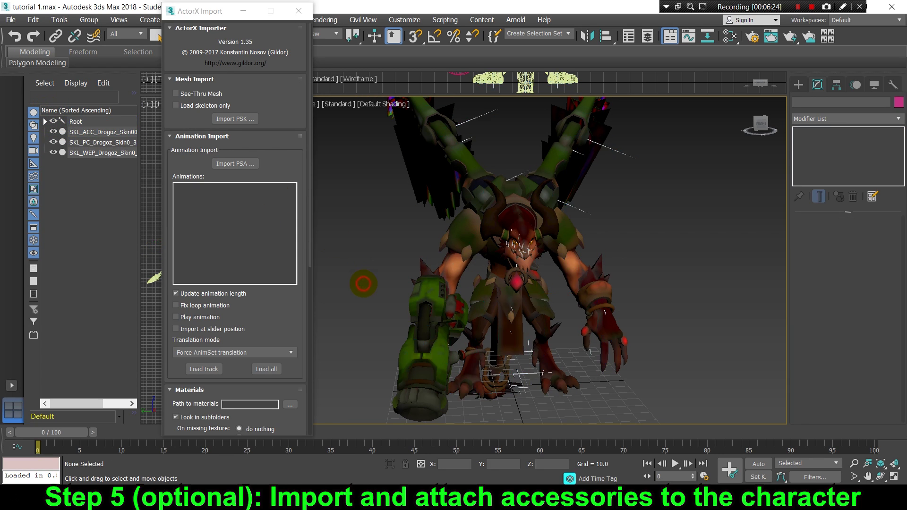
# Temporarily hide the body and weapon meshes, then show them again.
pyautogui.click(92, 142)
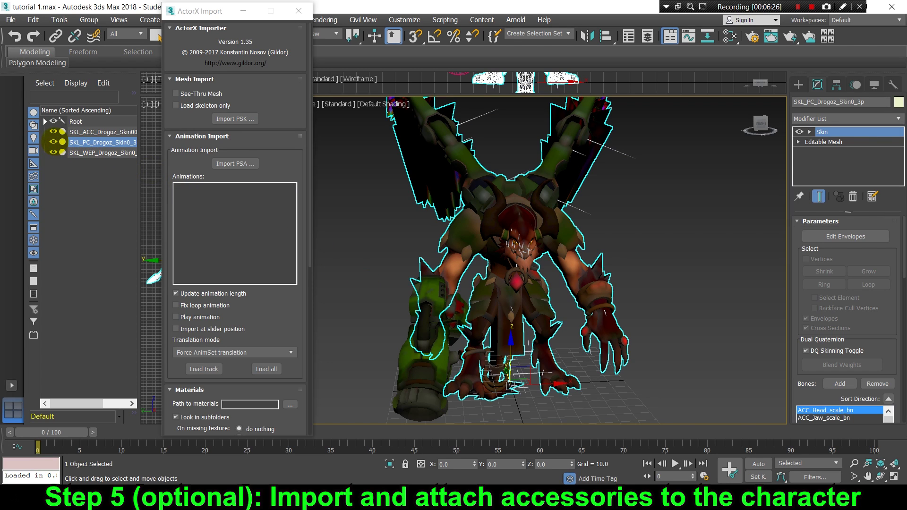
pyautogui.click(53, 142)
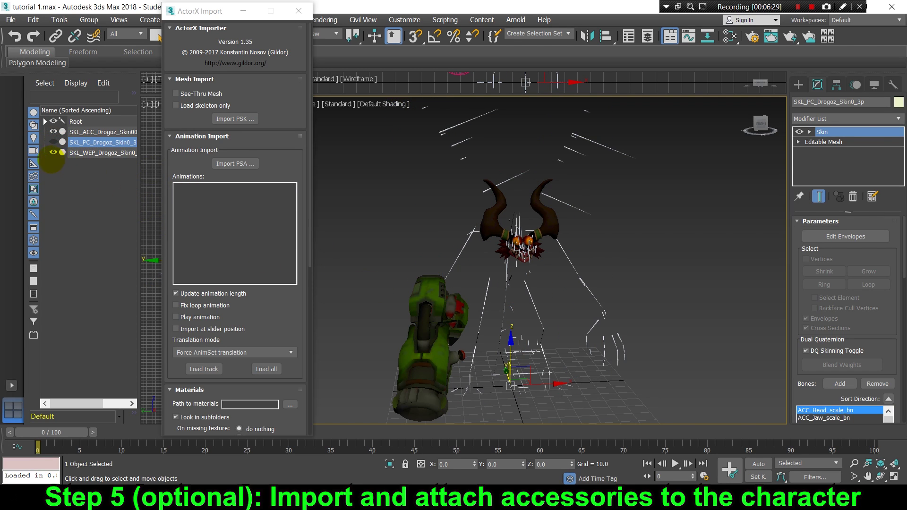
pyautogui.click(53, 153)
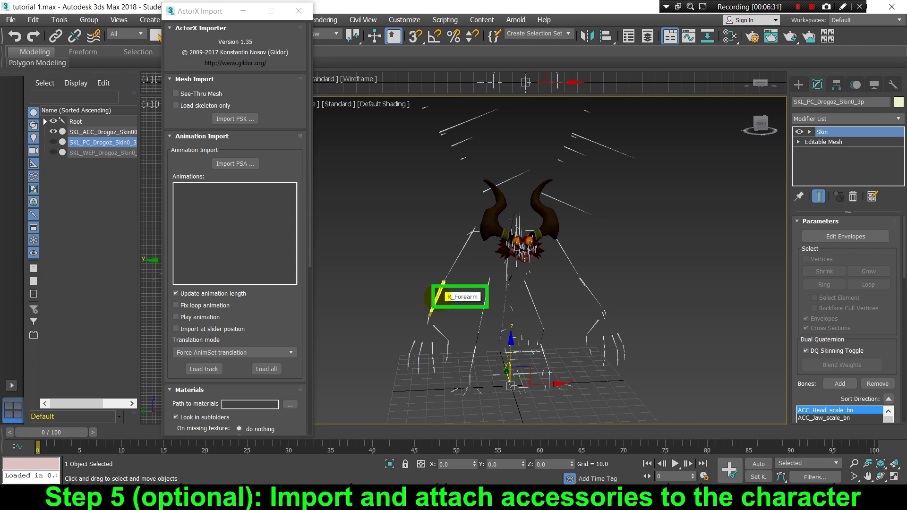
pyautogui.click(435, 297)
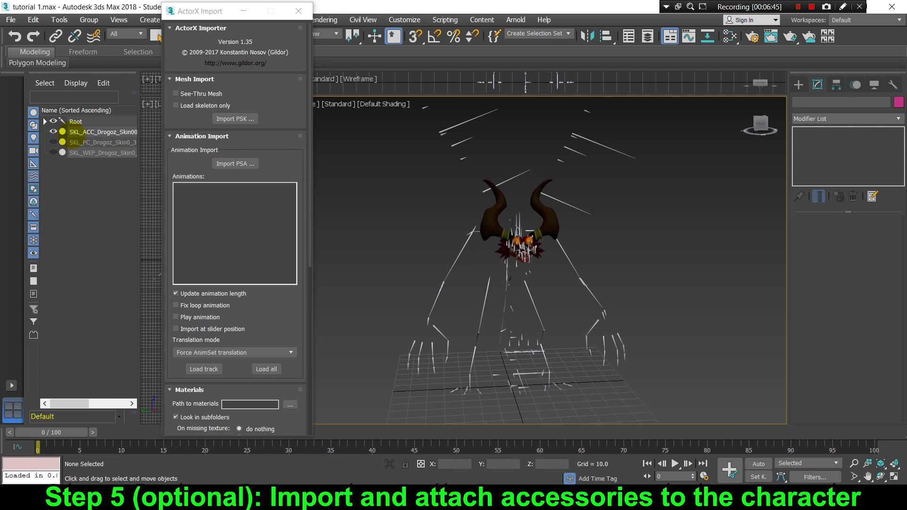
pyautogui.click(54, 142)
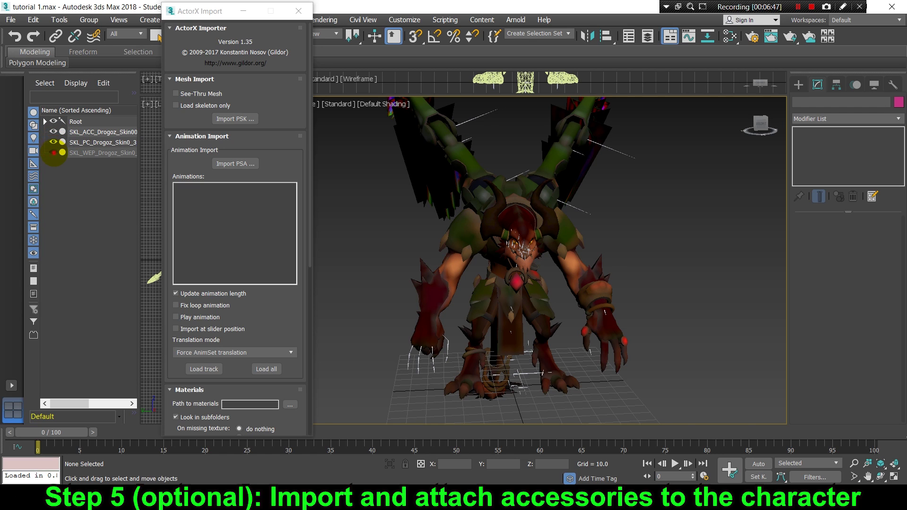
pyautogui.click(53, 152)
# Add a bone to the weapon's Skin by searching 'R_Fore' and picking R_Forearm.
pyautogui.click(427, 331)
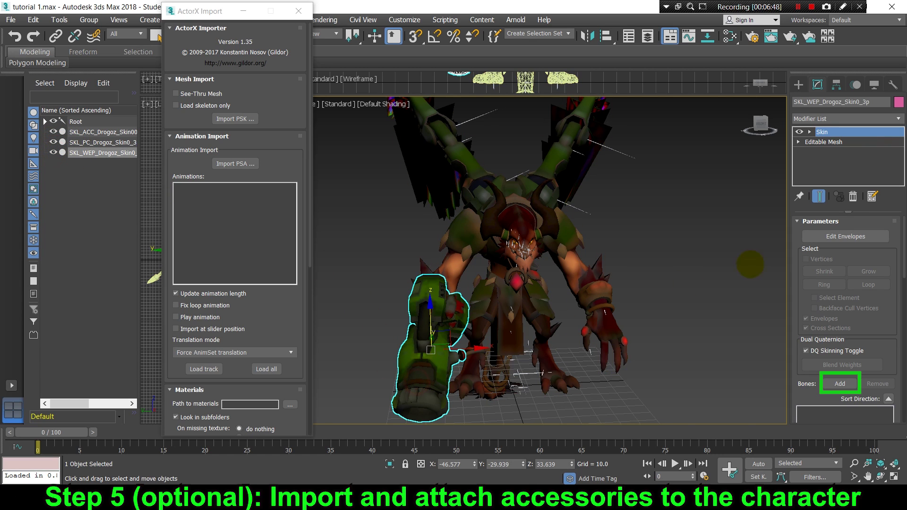
pyautogui.click(838, 384)
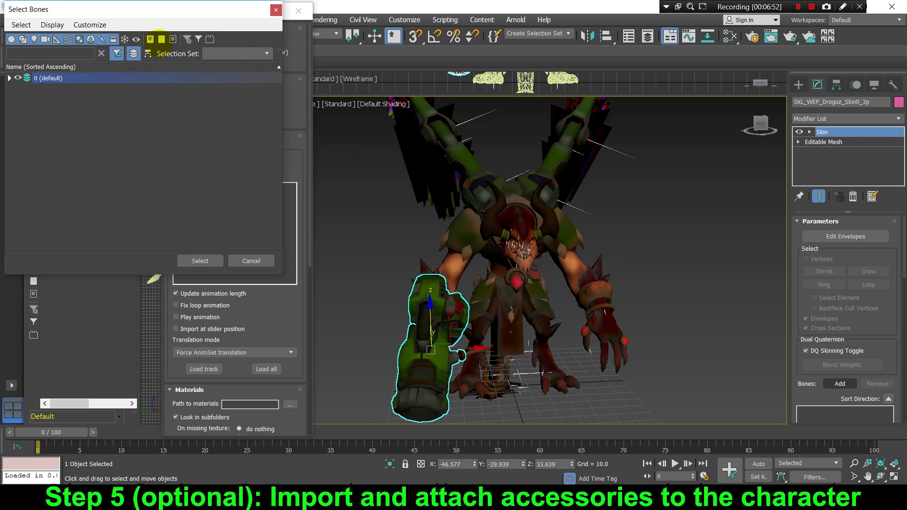
pyautogui.write('R_Fore')
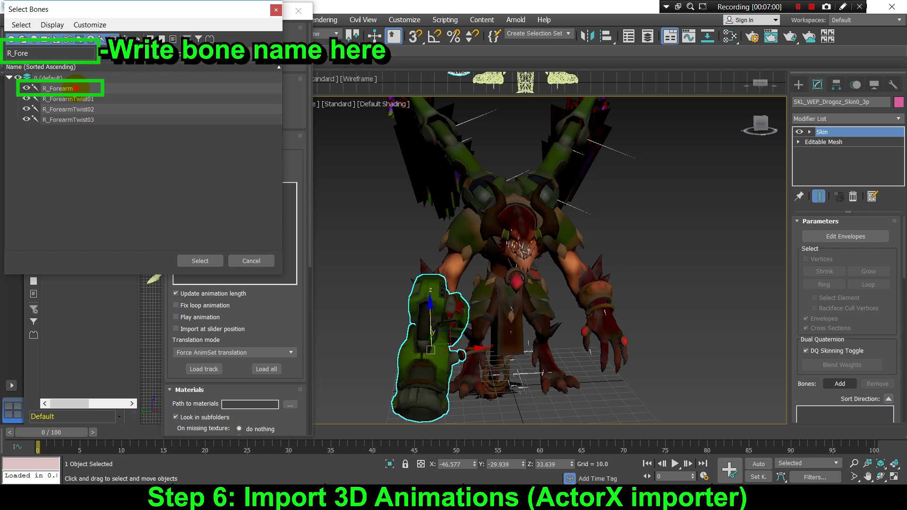
pyautogui.click(76, 88)
# Confirm R_Forearm in the Skin, hide the Root bone hierarchy, and save the scene.
pyautogui.click(194, 261)
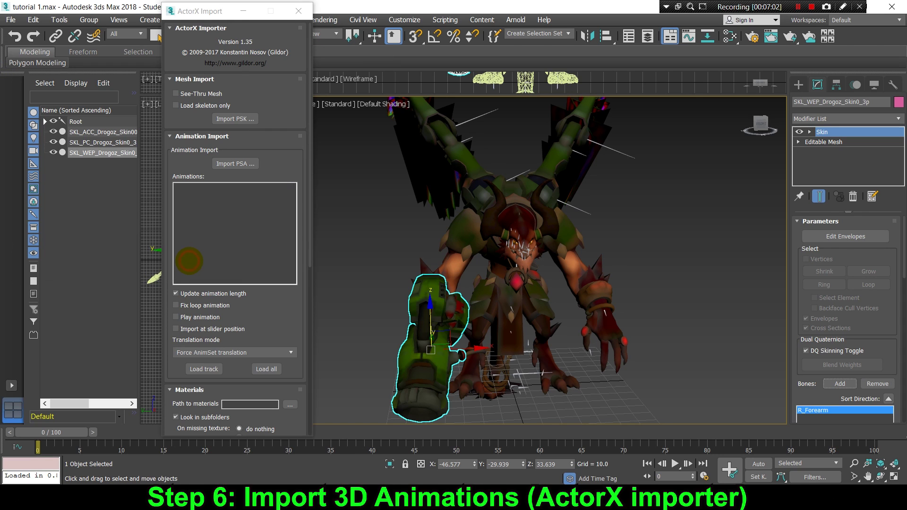
pyautogui.click(76, 121)
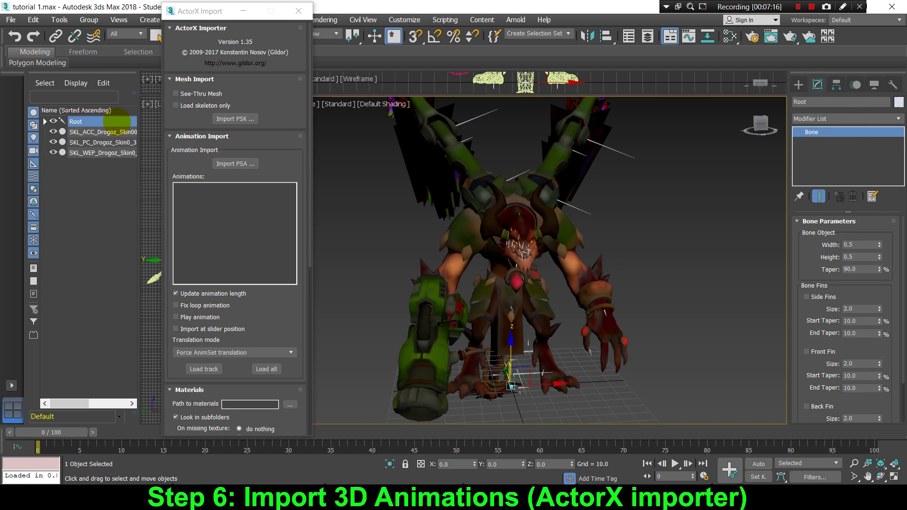
pyautogui.doubleClick(93, 123)
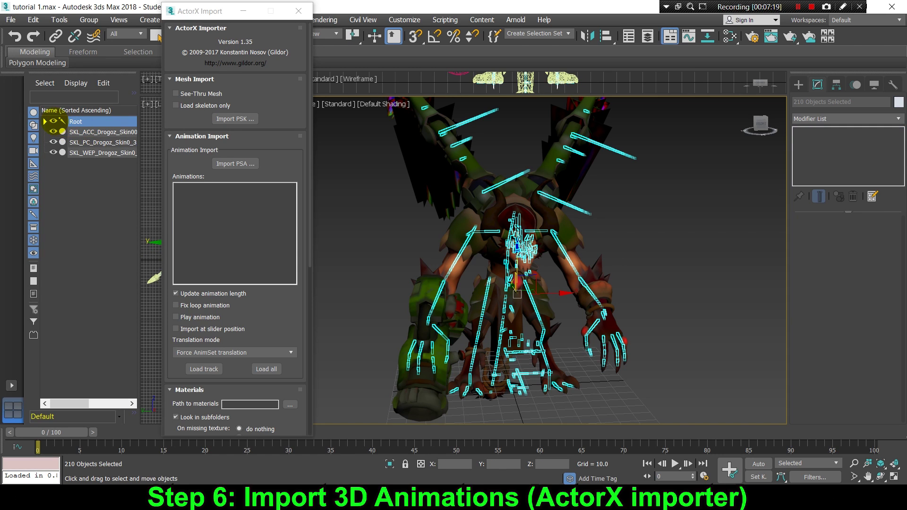
pyautogui.click(53, 121)
pyautogui.click(394, 202)
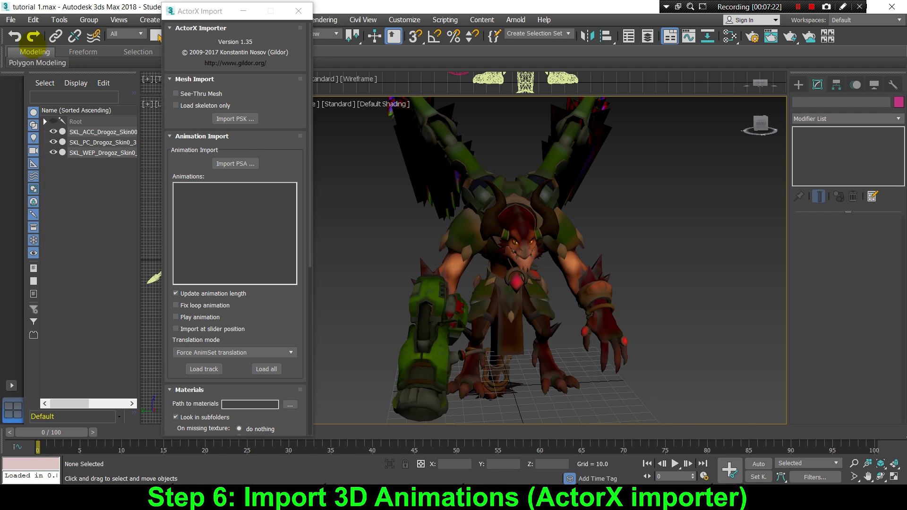
pyautogui.click(11, 20)
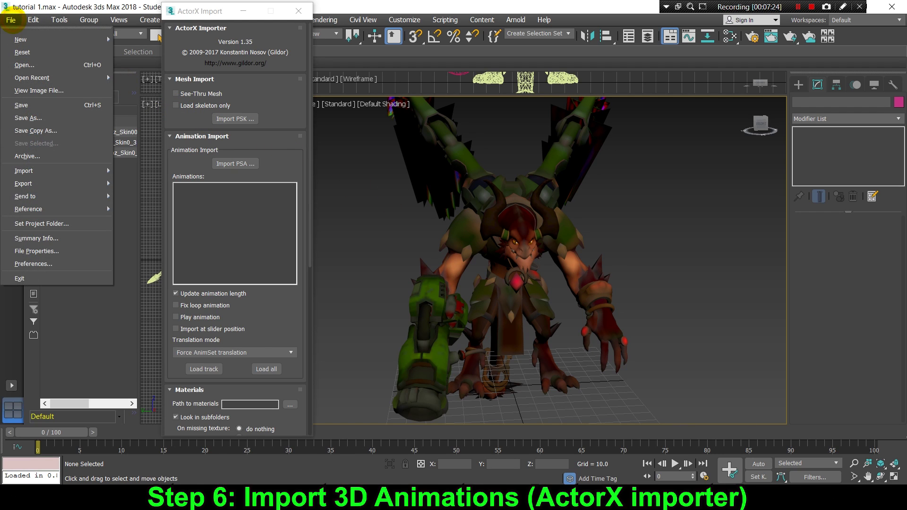
pyautogui.click(22, 105)
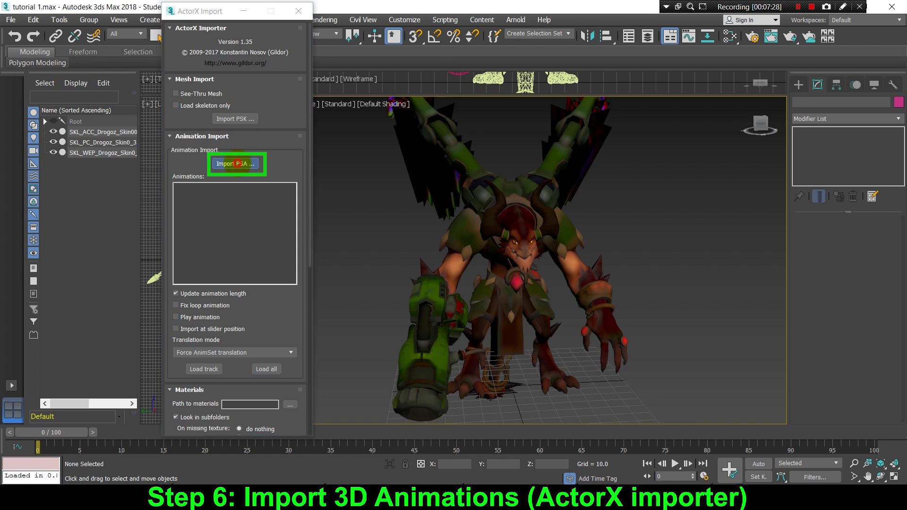
# Load AS_PC_Drogoz_3p.psa from UmodelExport\DROGOZ_ASSETS_SF\AnimSet into the ActorX importer.
pyautogui.click(236, 163)
pyautogui.click(24, 108)
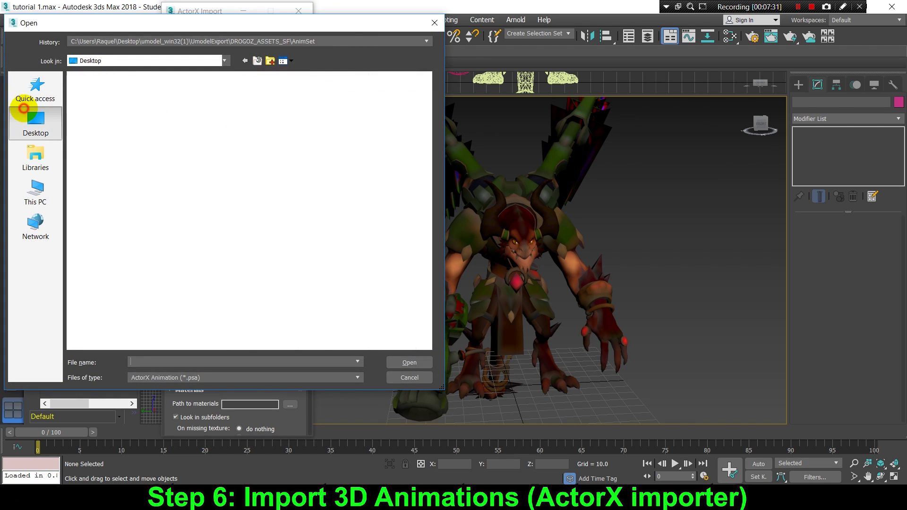
pyautogui.doubleClick(231, 246)
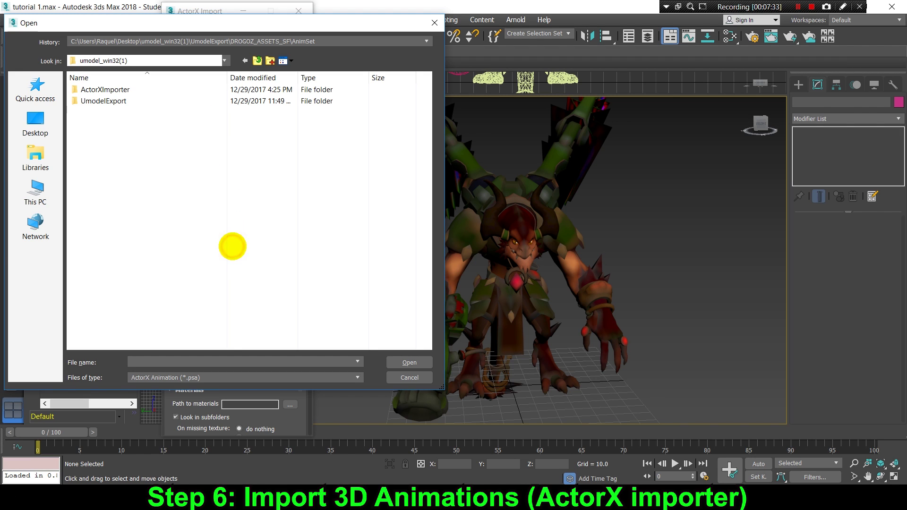
pyautogui.doubleClick(91, 101)
pyautogui.scroll(-15, 90, 100)
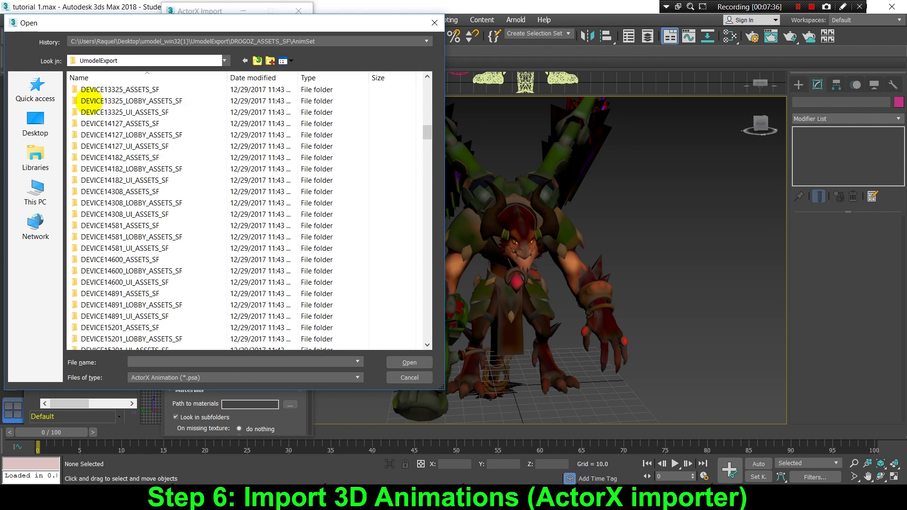
pyautogui.scroll(-20, 85, 101)
pyautogui.scroll(8, 88, 100)
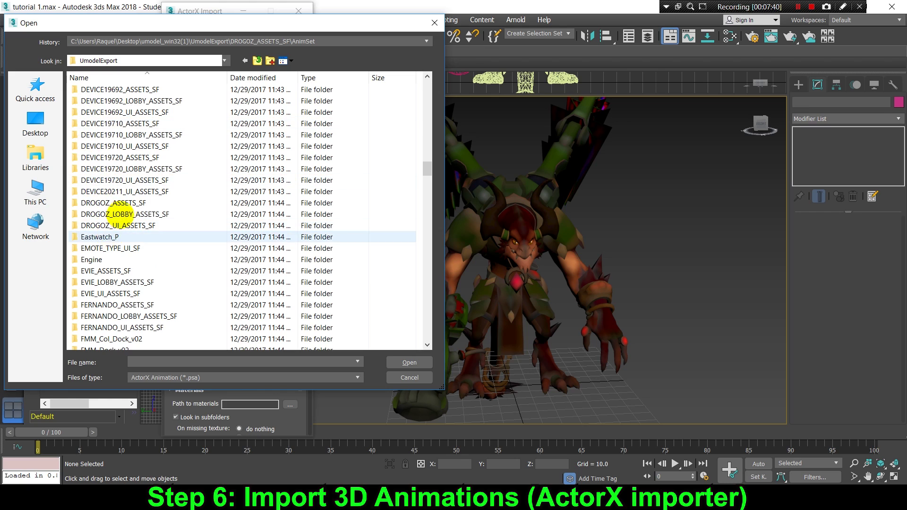
pyautogui.doubleClick(125, 202)
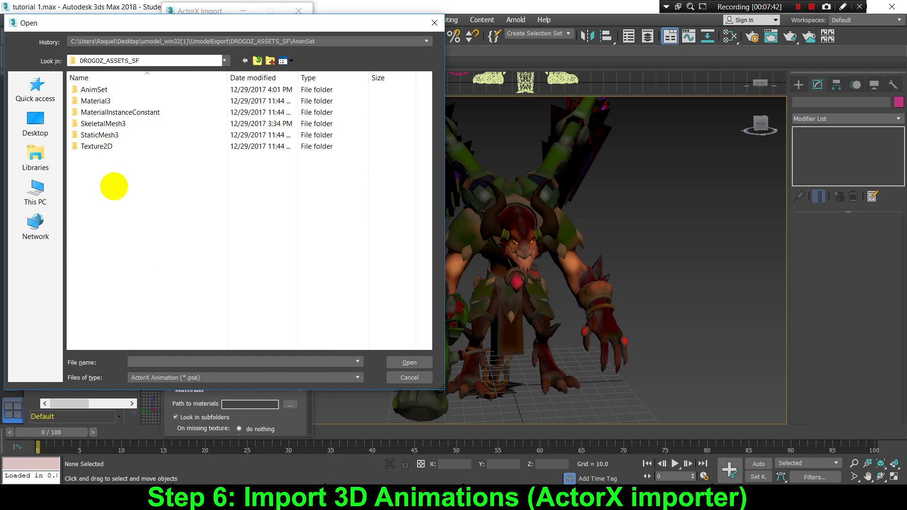
pyautogui.doubleClick(92, 89)
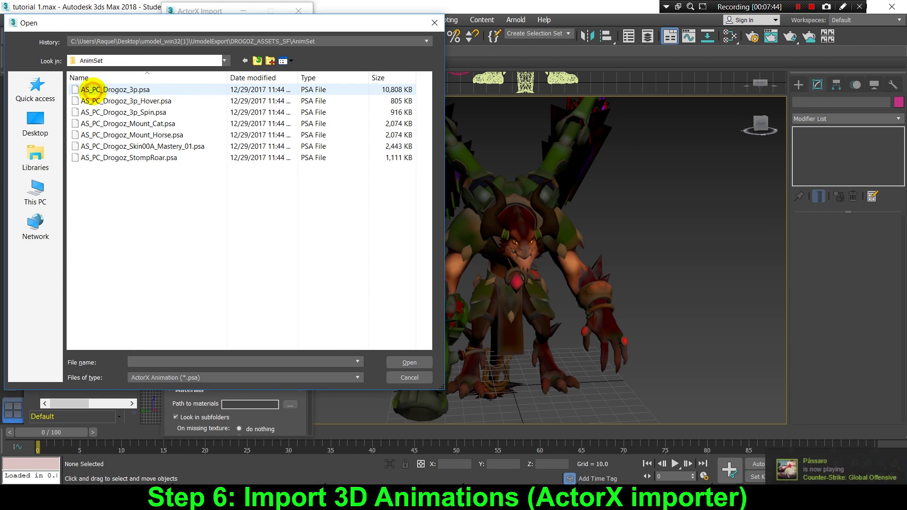
pyautogui.doubleClick(113, 89)
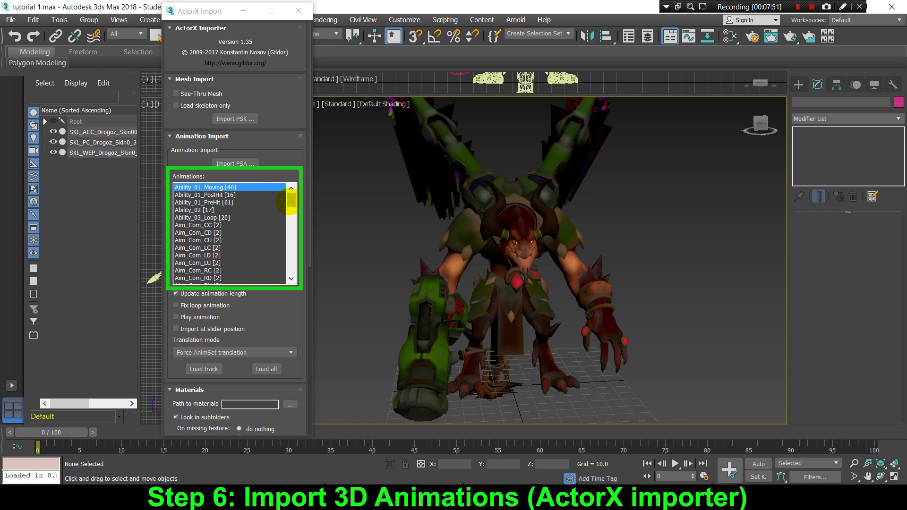
# Apply an animation track to Drogoz, preview it playing from above, then stop playback.
pyautogui.moveTo(290, 202); pyautogui.dragTo(274, 211)
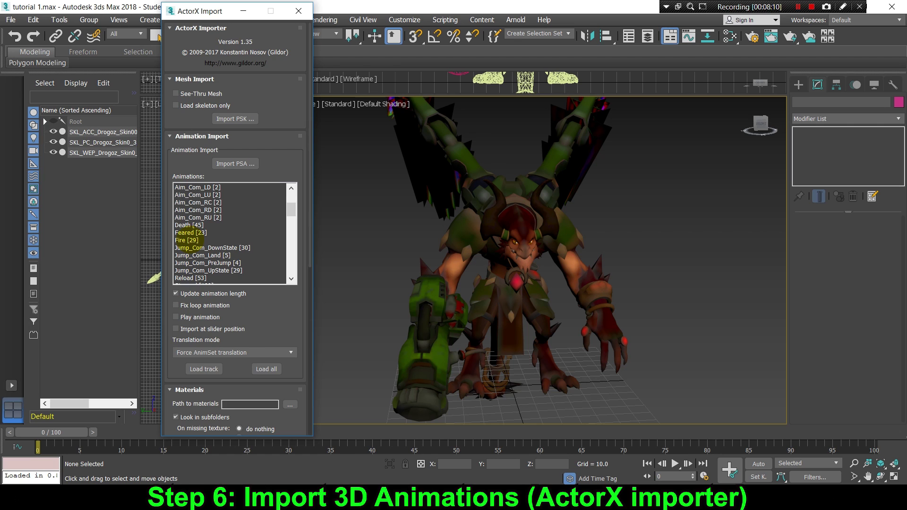
pyautogui.doubleClick(186, 240)
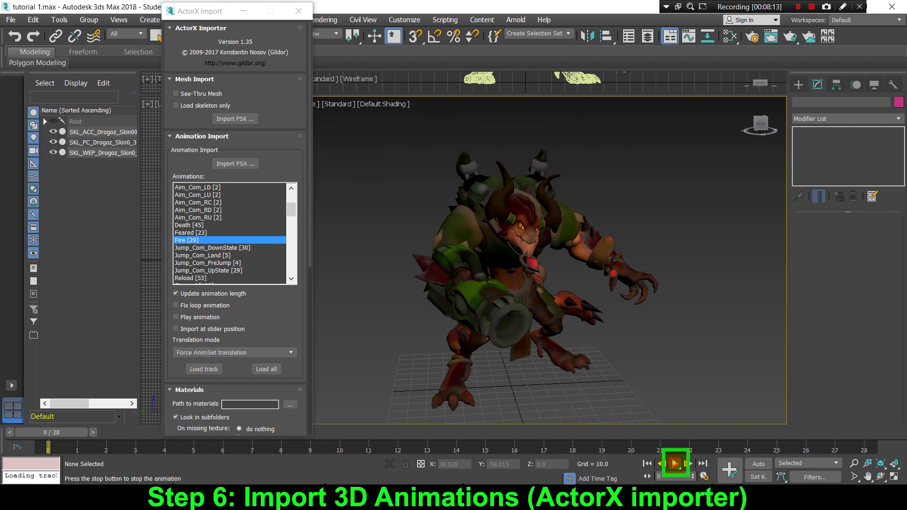
pyautogui.click(675, 463)
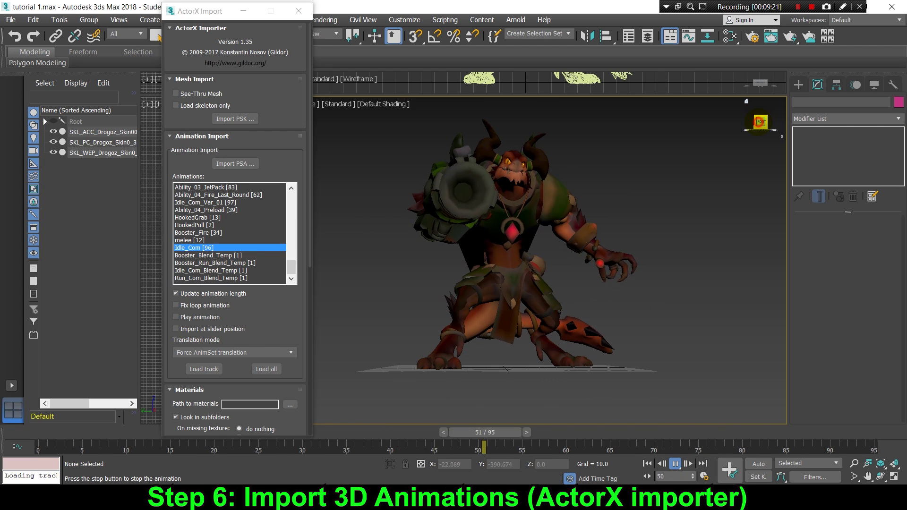
pyautogui.keyDown('alt'); pyautogui.moveTo(520, 260); pyautogui.dragTo(520, 237, button='middle'); pyautogui.keyUp('alt')
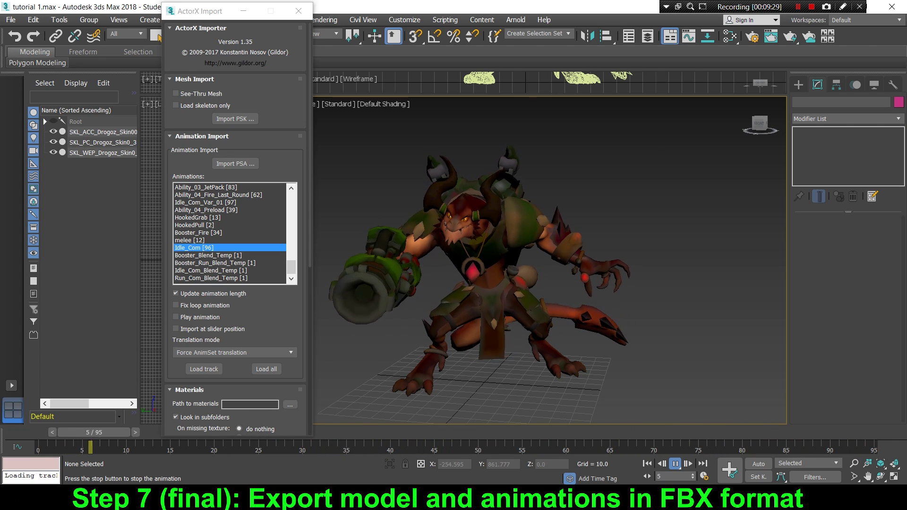
pyautogui.click(320, 156)
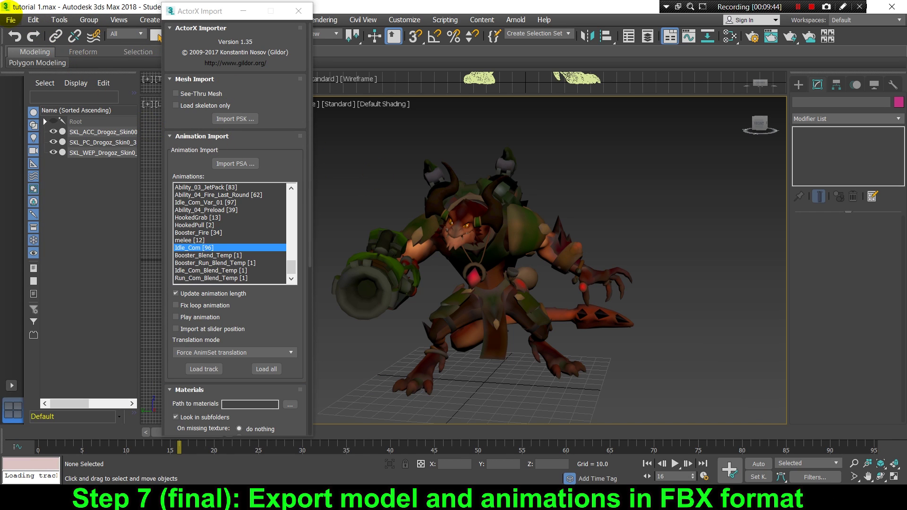
# Export the scene to FBX as Drogoz_idle.FBX.
pyautogui.click(11, 19)
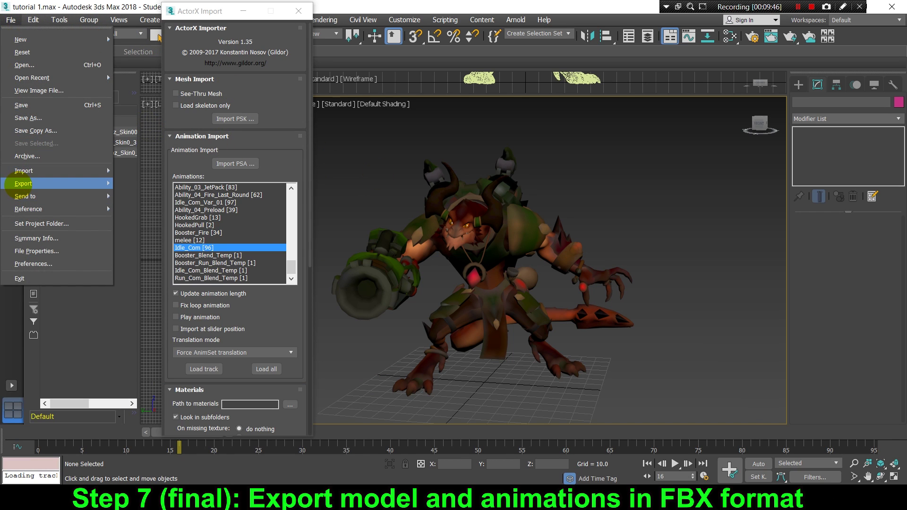
pyautogui.moveTo(22, 185)
pyautogui.click(154, 189)
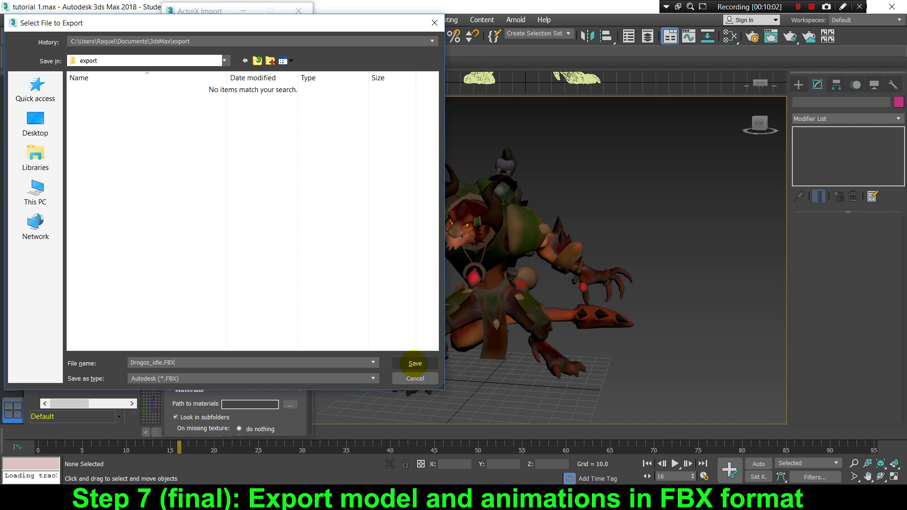
pyautogui.click(415, 363)
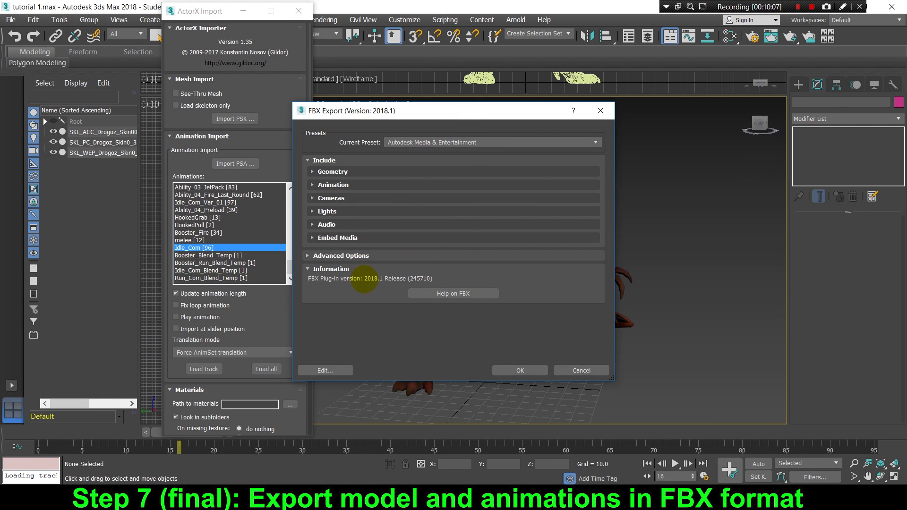
# Enable Bake Animation in the FBX export options, confirm, and dismiss the warnings.
pyautogui.click(313, 185)
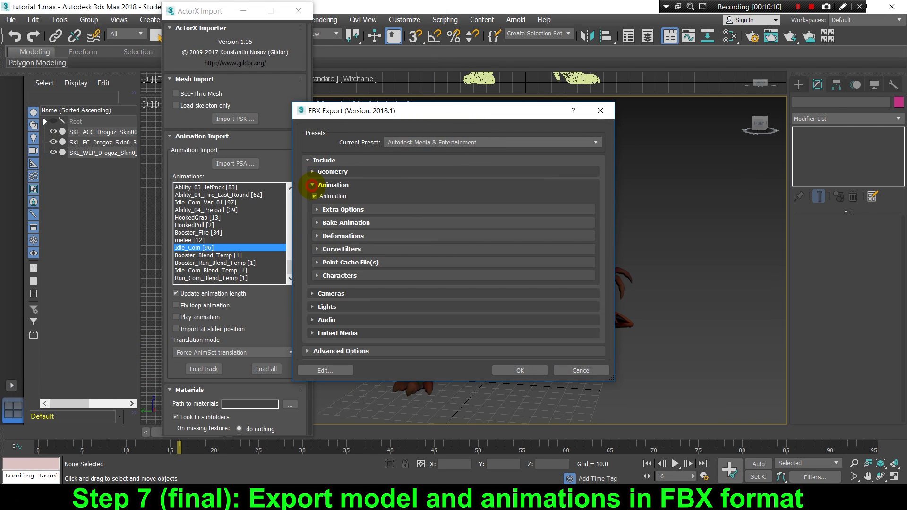
pyautogui.click(318, 222)
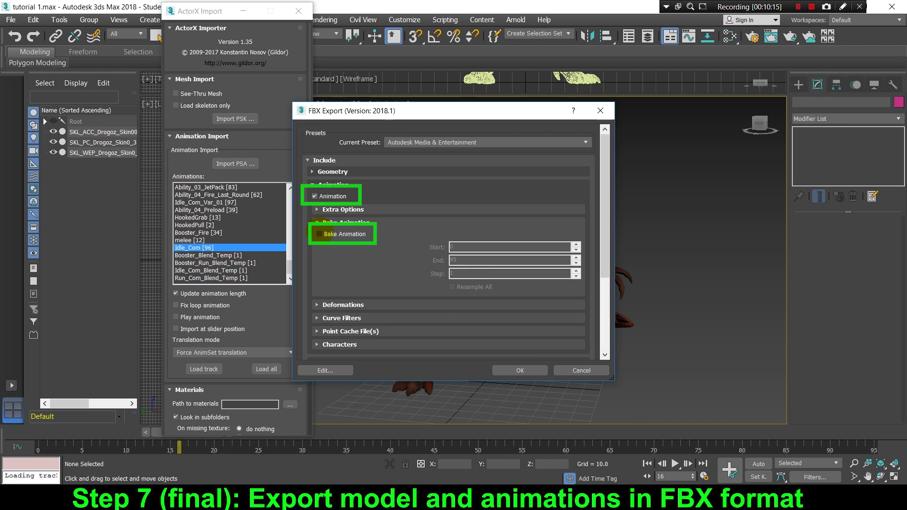
pyautogui.click(319, 234)
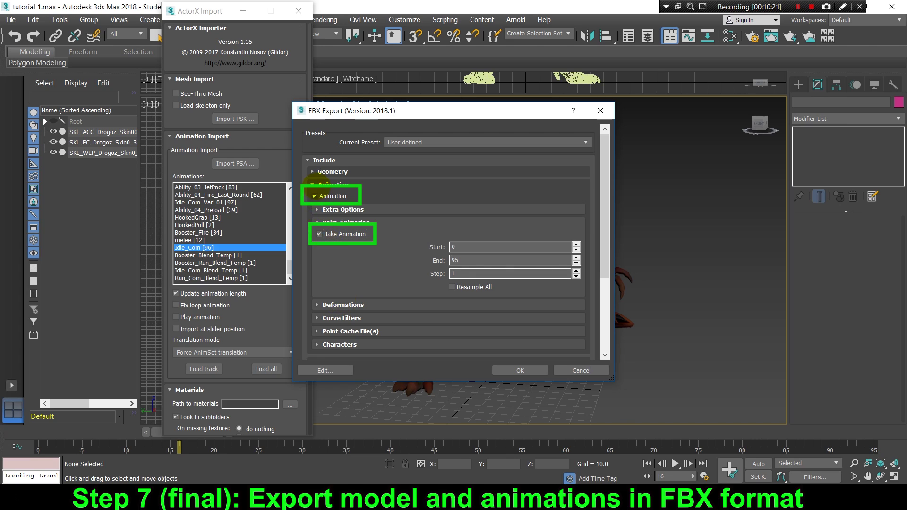
pyautogui.click(313, 171)
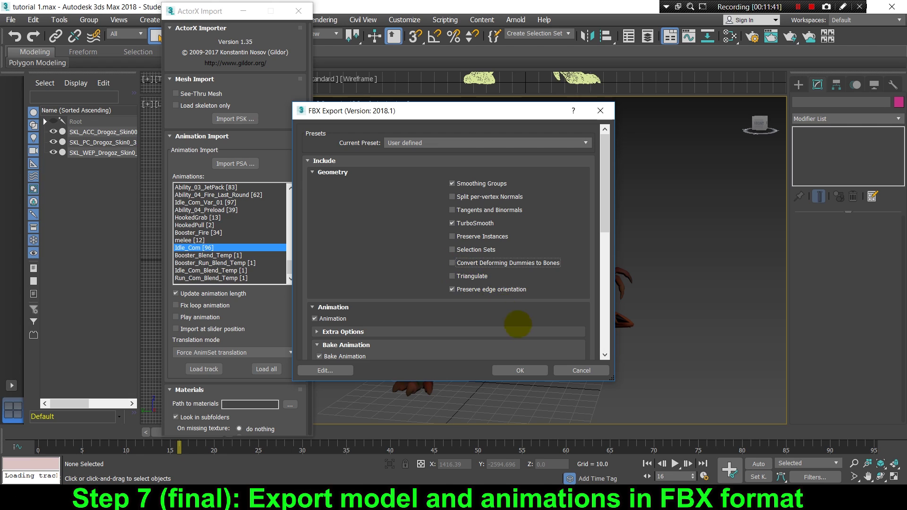
pyautogui.click(525, 369)
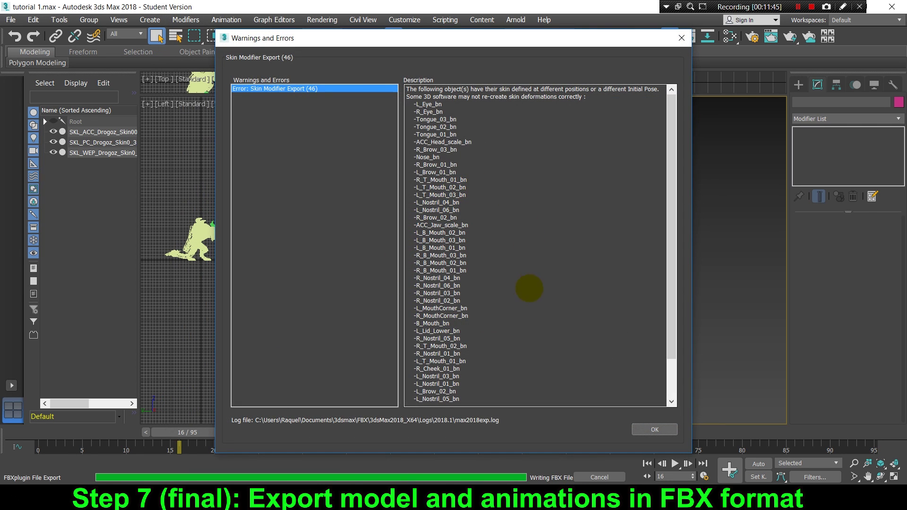
pyautogui.click(647, 429)
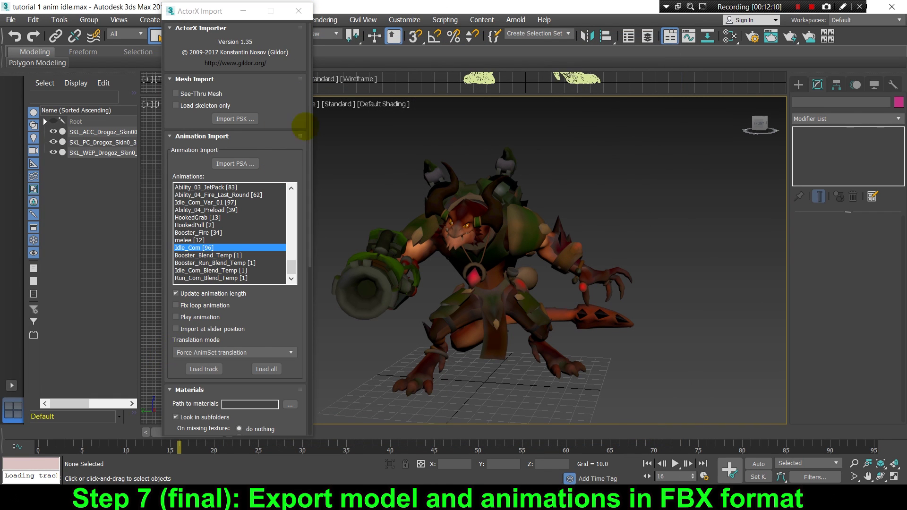
# Run the export_fbx.ms script and export all loaded animations as separate FBX files.
pyautogui.moveTo(188, 13); pyautogui.dragTo(178, 29)
pyautogui.click(443, 15)
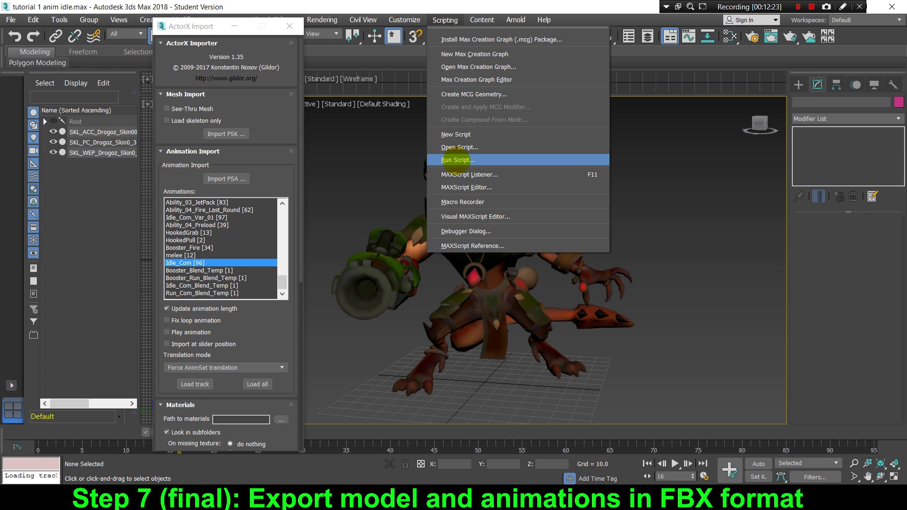
pyautogui.click(458, 160)
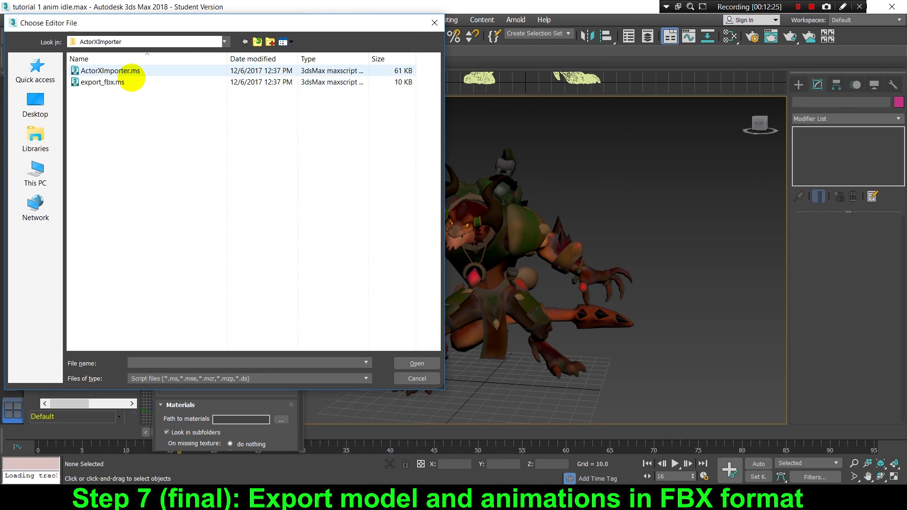
pyautogui.click(127, 81)
pyautogui.doubleClick(127, 82)
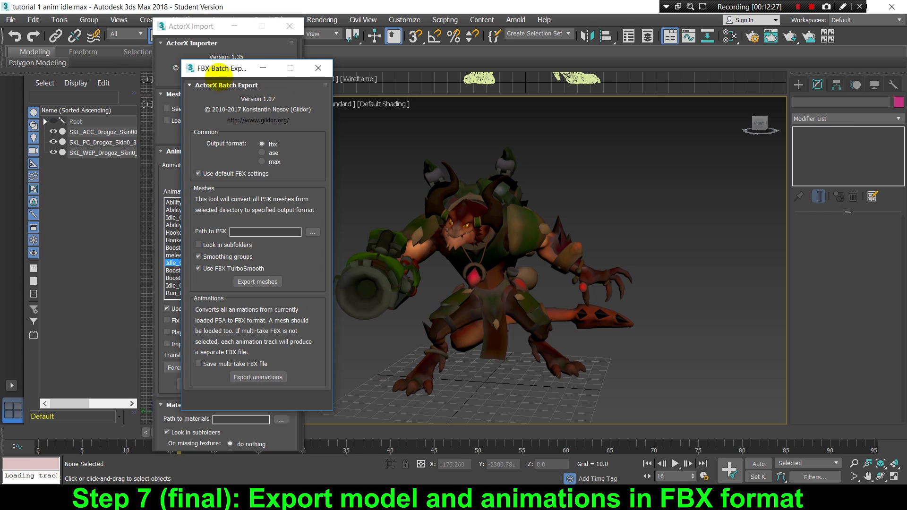
pyautogui.moveTo(213, 68); pyautogui.dragTo(350, 50)
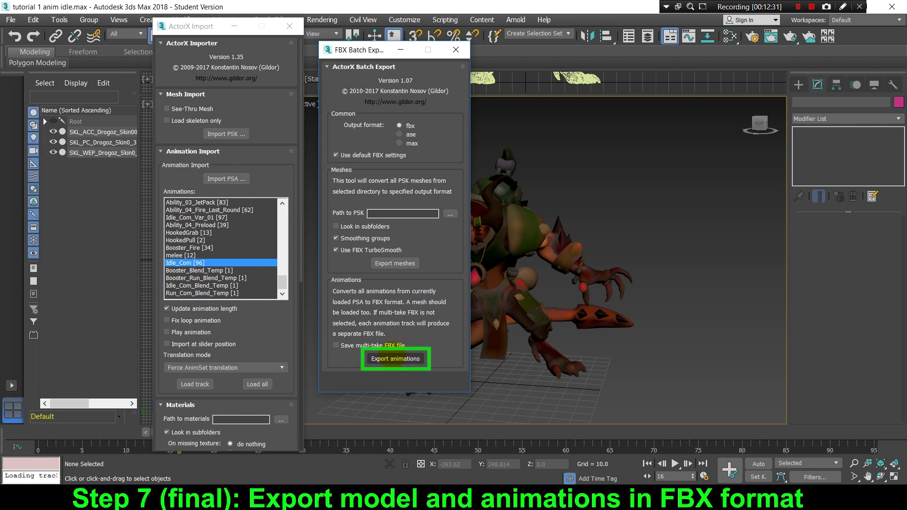
pyautogui.click(385, 358)
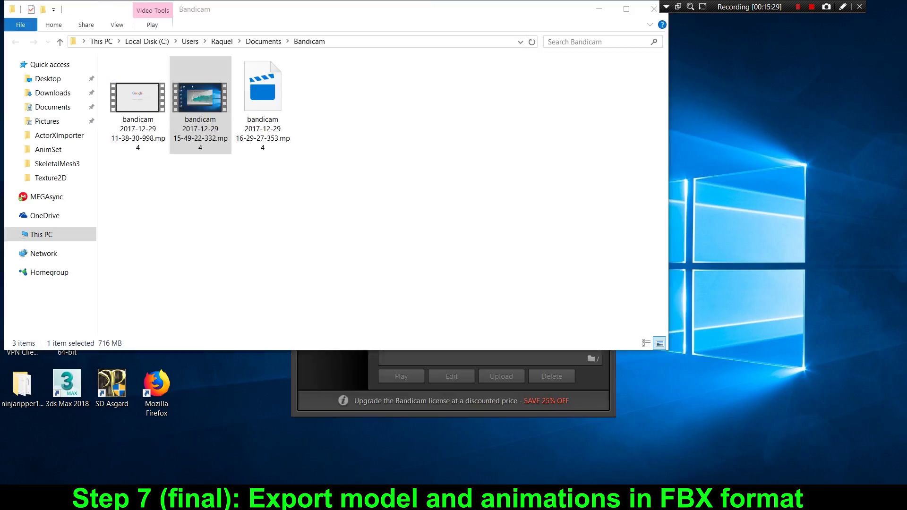
# Navigate umodel_win32(1)\UmodelExport\DROGOZ_ASSETS_SF\AnimSet\FBX into the AS_PC_Drogoz_3p folder.
pyautogui.click(441, 268)
pyautogui.doubleClick(441, 267)
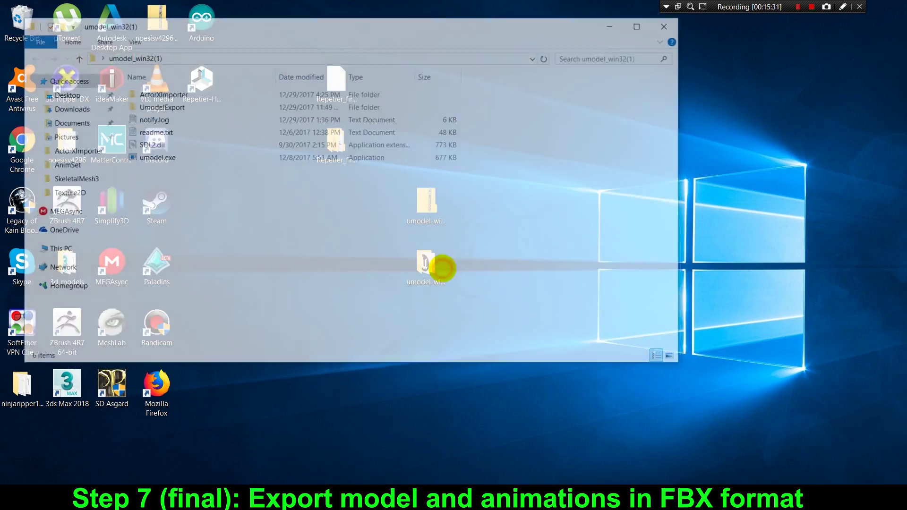
pyautogui.doubleClick(225, 106)
pyautogui.scroll(-20, 175, 264)
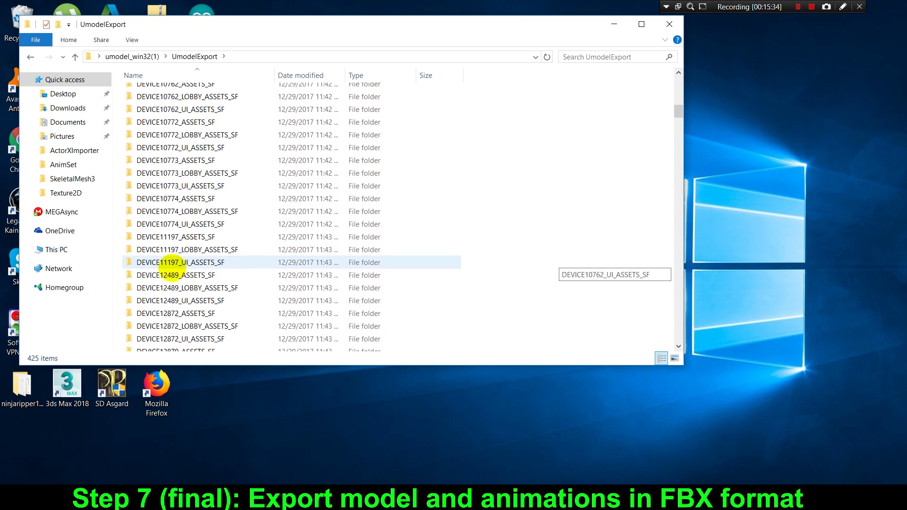
pyautogui.scroll(15, 172, 265)
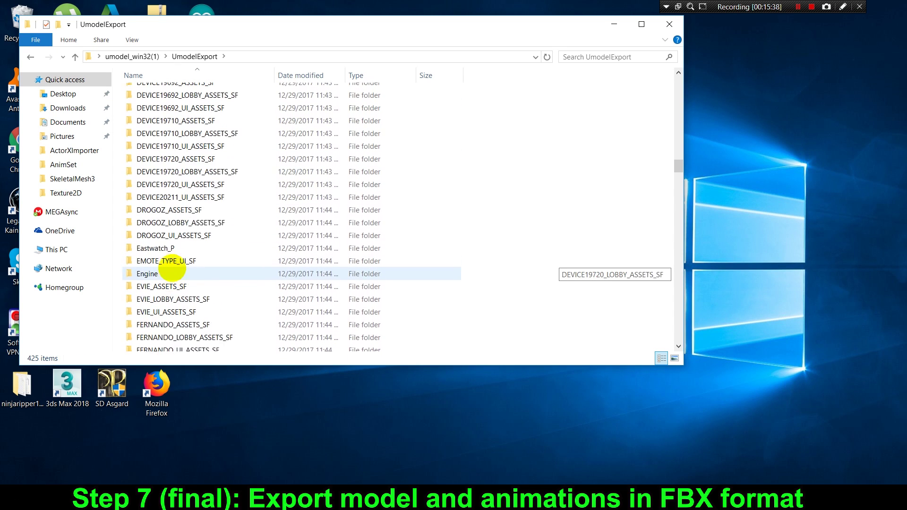
pyautogui.doubleClick(189, 217)
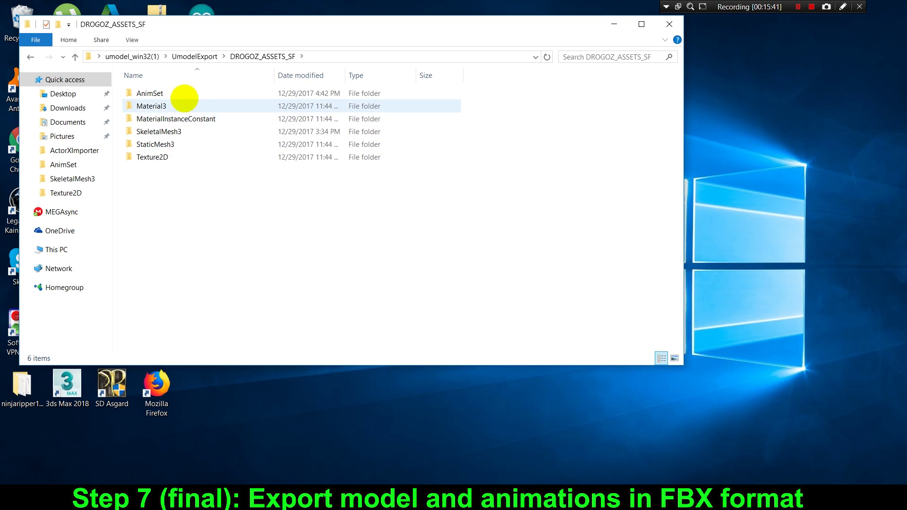
pyautogui.doubleClick(180, 93)
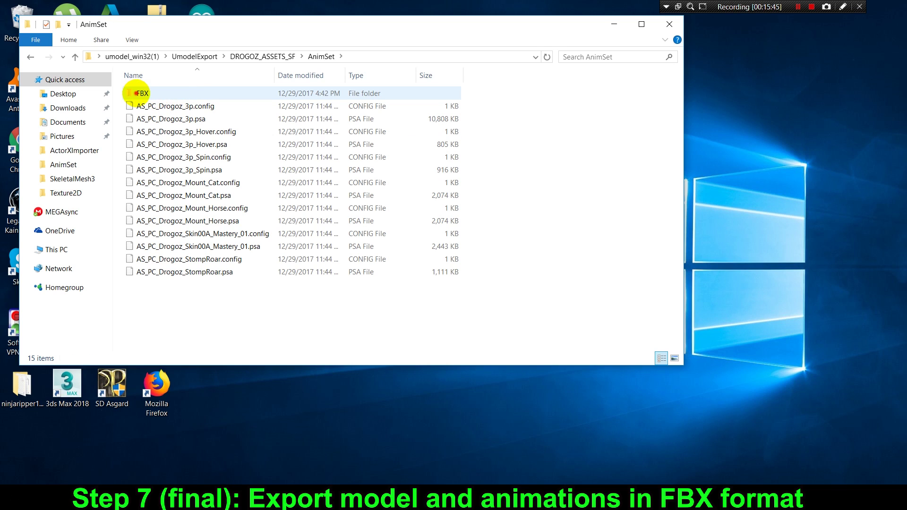
pyautogui.doubleClick(135, 93)
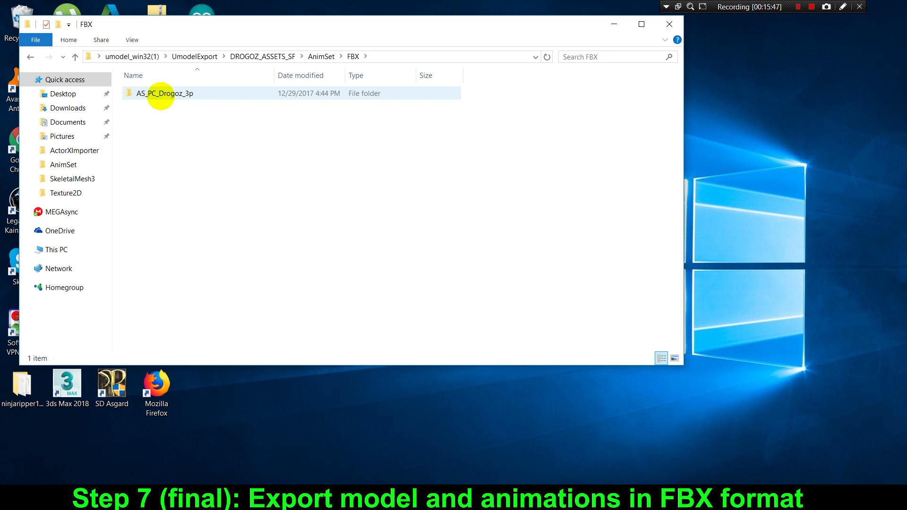
pyautogui.doubleClick(161, 94)
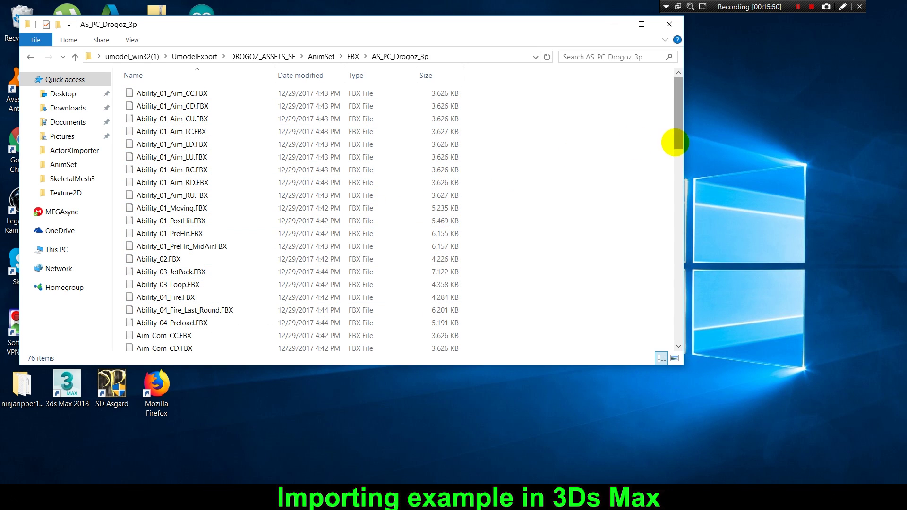
pyautogui.moveTo(674, 142); pyautogui.dragTo(682, 344)
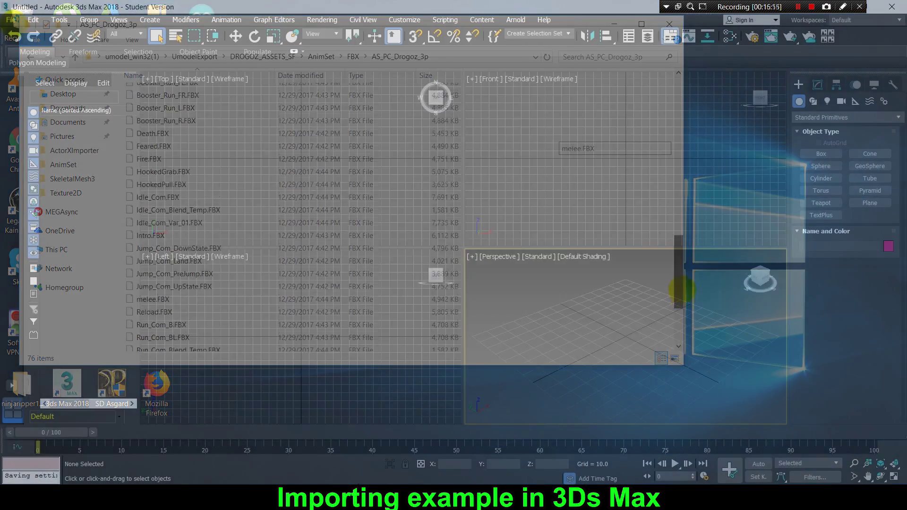
# Import Booster_Idle.FBX from the AnimSet\AS_PC_Drogoz_3p folder.
pyautogui.click(10, 20)
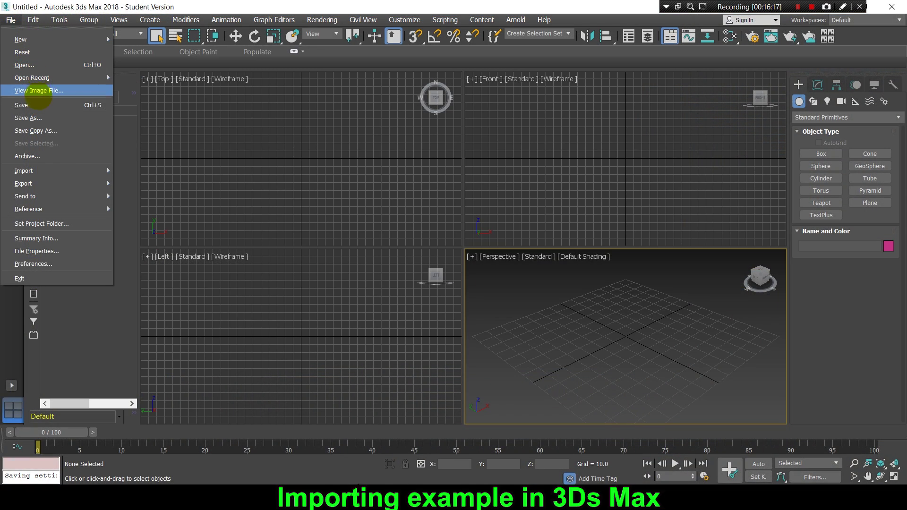
pyautogui.moveTo(26, 170)
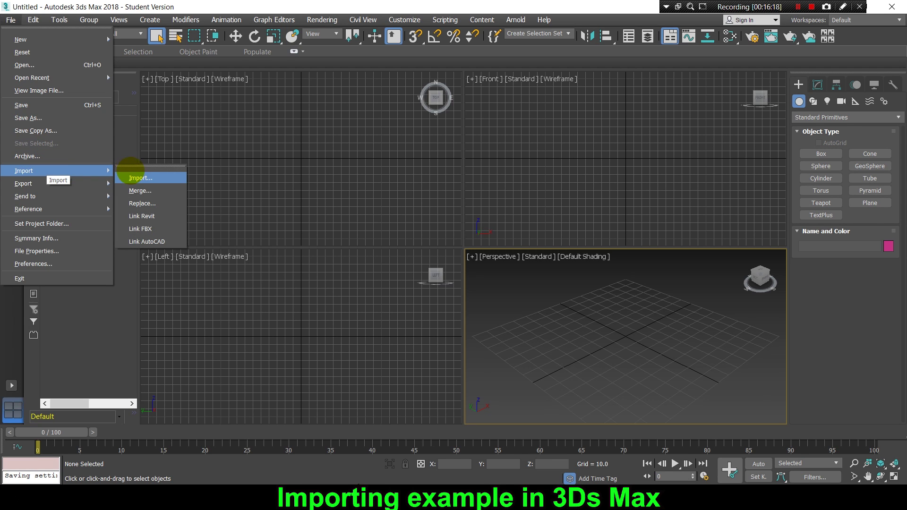
pyautogui.click(136, 177)
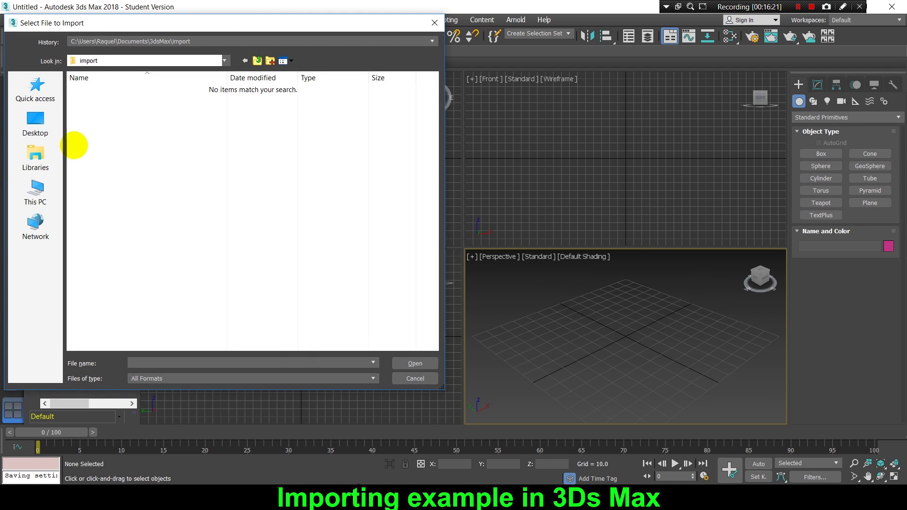
pyautogui.click(36, 125)
pyautogui.doubleClick(208, 239)
pyautogui.doubleClick(83, 102)
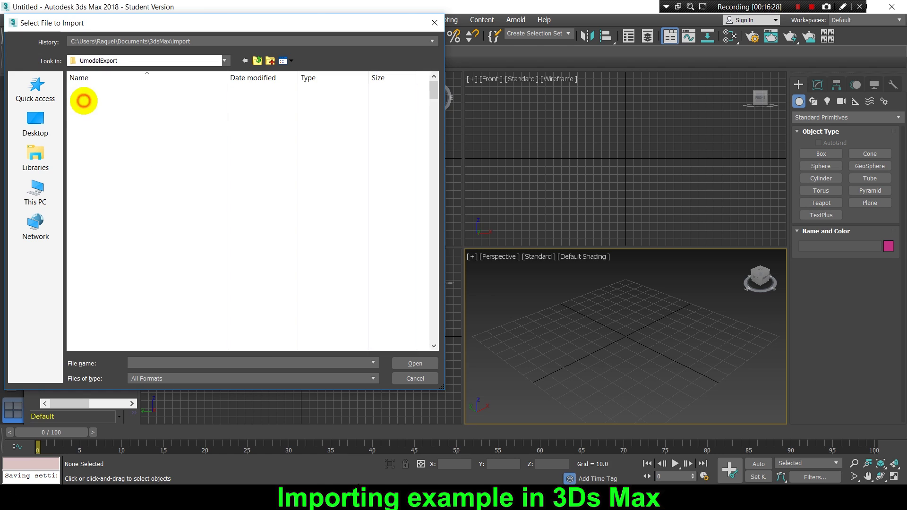
pyautogui.doubleClick(114, 157)
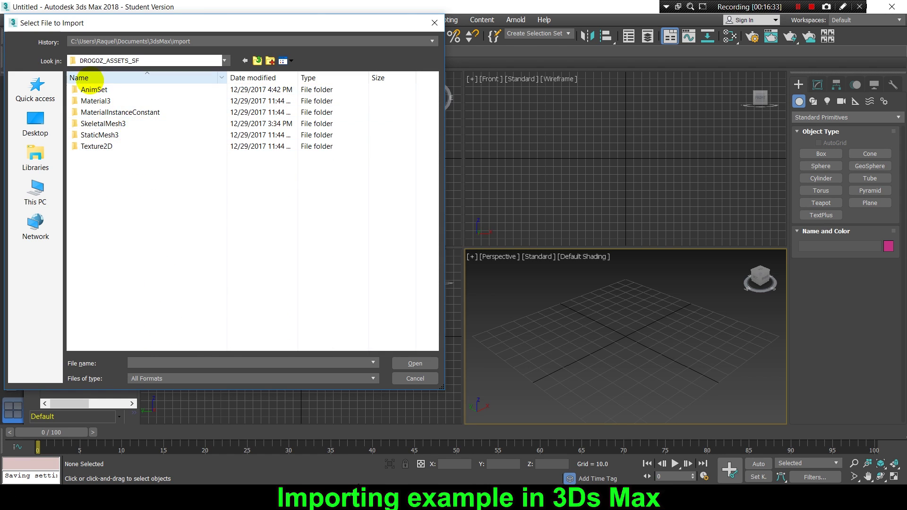
pyautogui.doubleClick(90, 89)
pyautogui.doubleClick(95, 89)
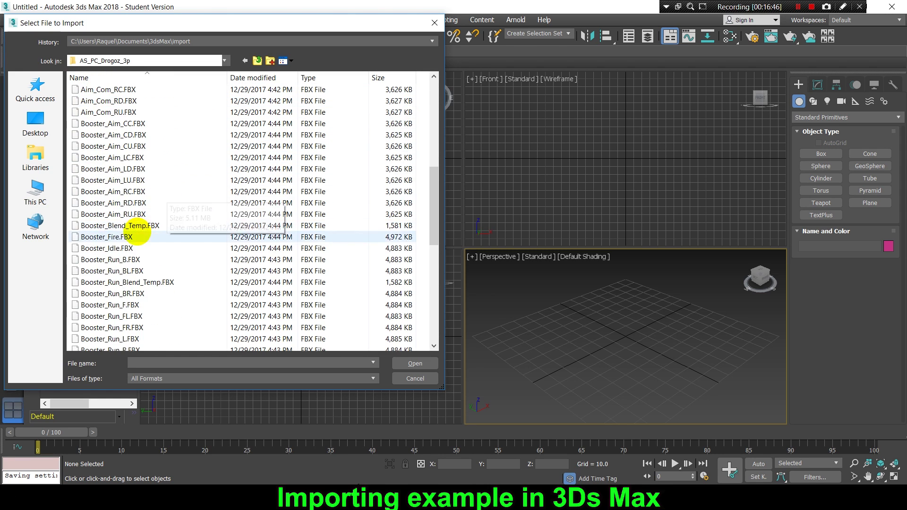
pyautogui.doubleClick(137, 235)
# Confirm the FBX import with Animation kept on, dismiss warnings, and enlarge the Perspective viewport.
pyautogui.click(383, 325)
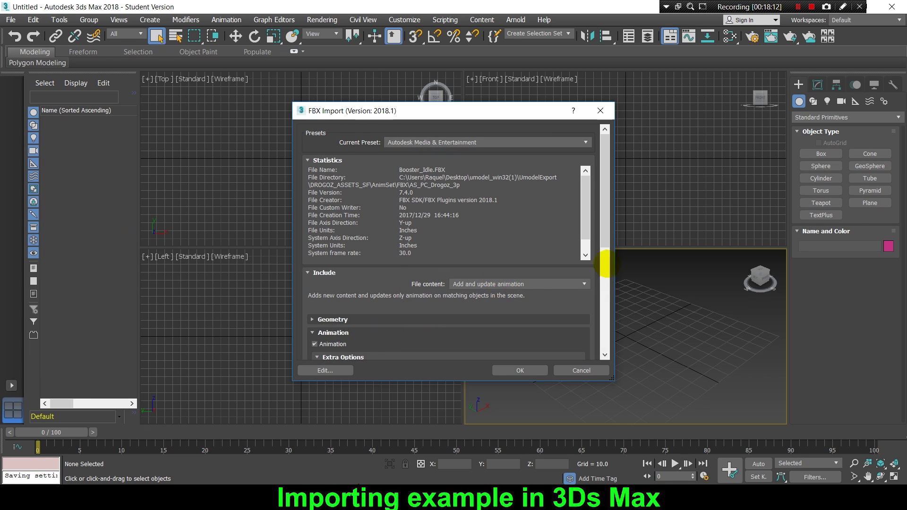
pyautogui.scroll(-3, 610, 265)
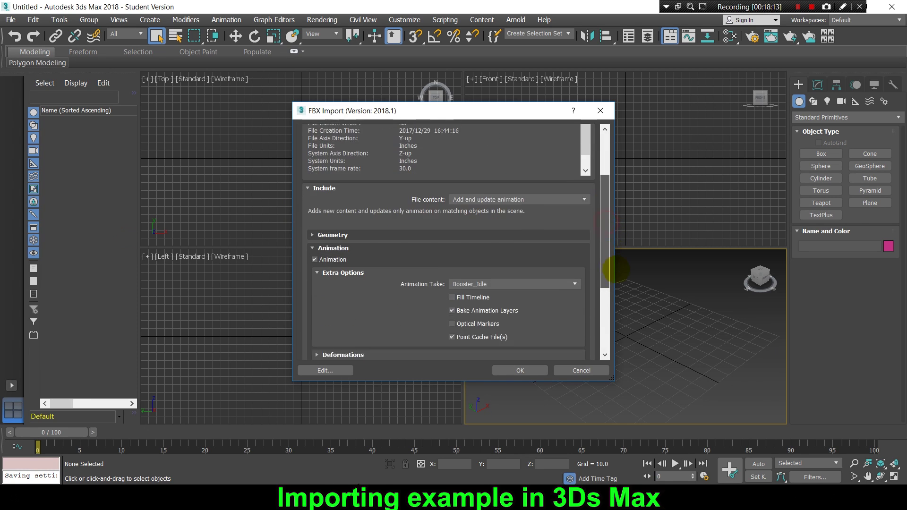
pyautogui.scroll(-2, 615, 269)
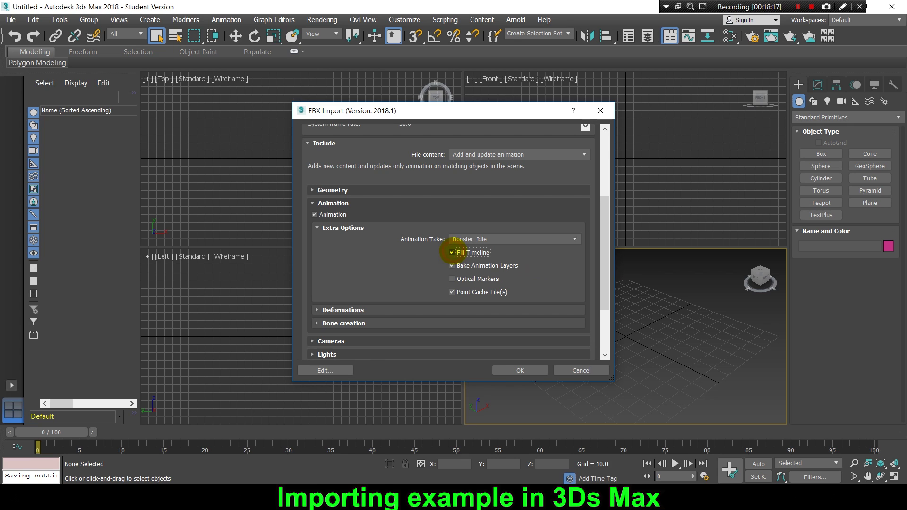
pyautogui.click(520, 370)
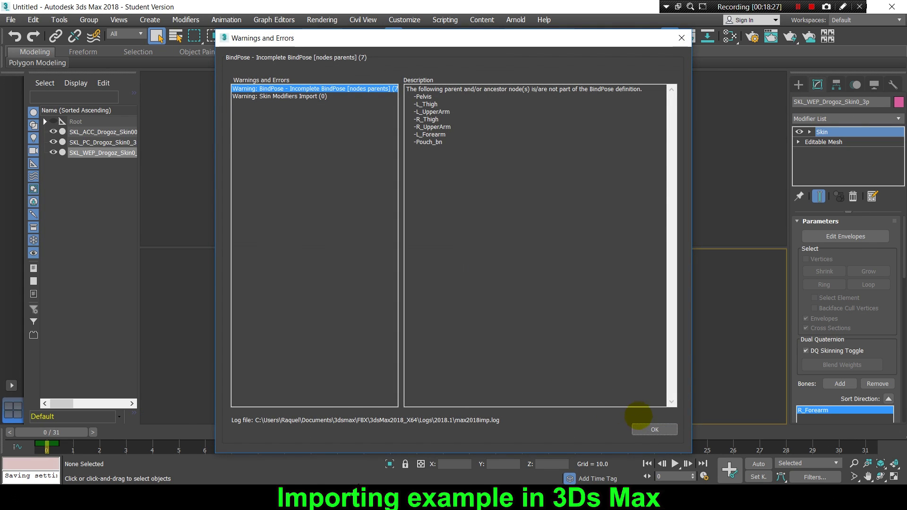
pyautogui.click(641, 424)
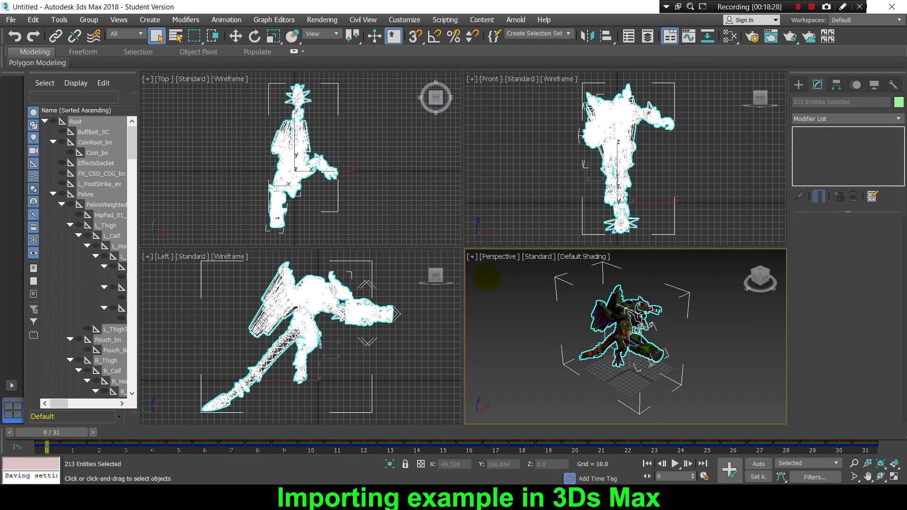
pyautogui.moveTo(316, 158); pyautogui.dragTo(258, 133)
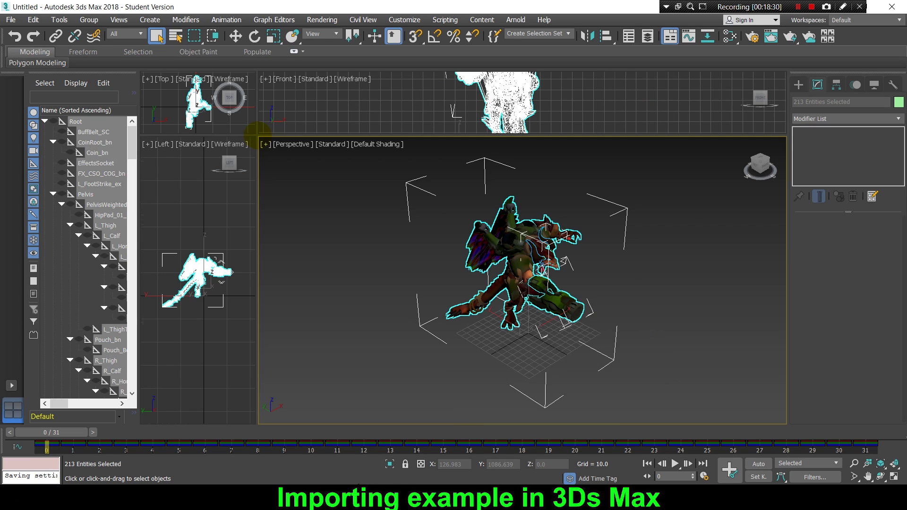